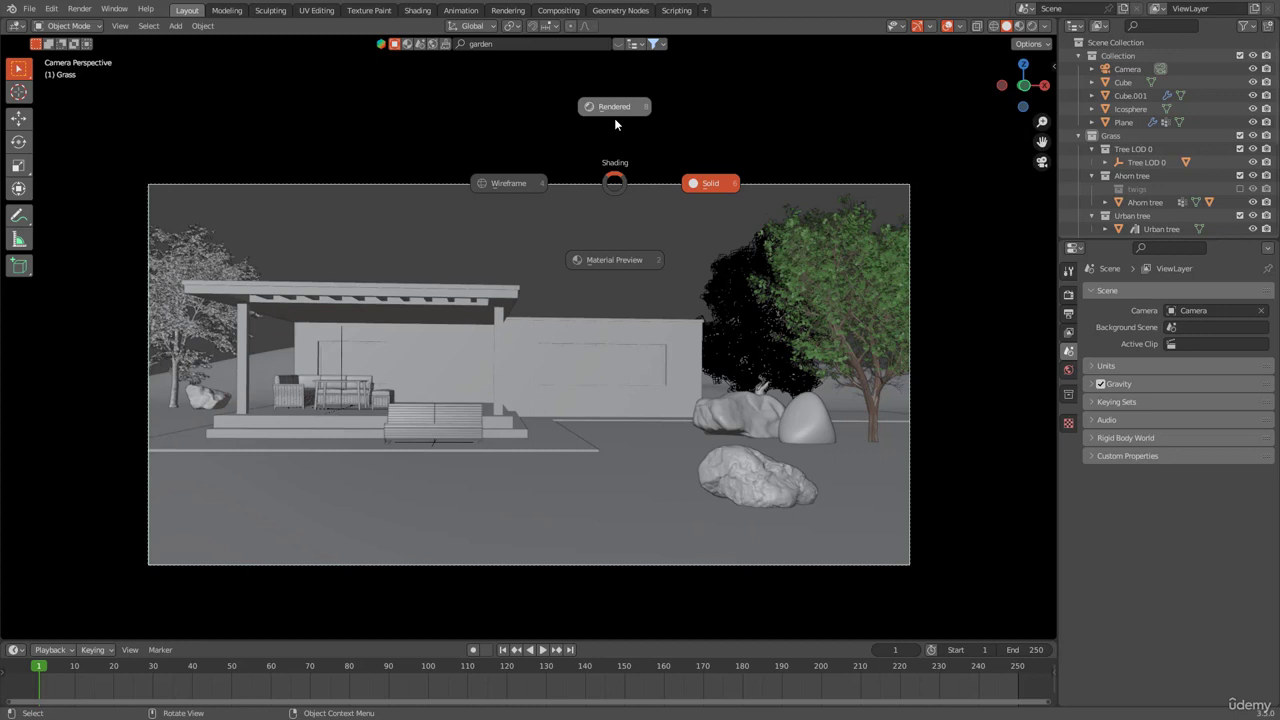
Inspect the house scene in rendered shading with the World settings, and check it in solid shading from outside and through the camera.
{"action": "left_click", "coordinate": [615, 124]}
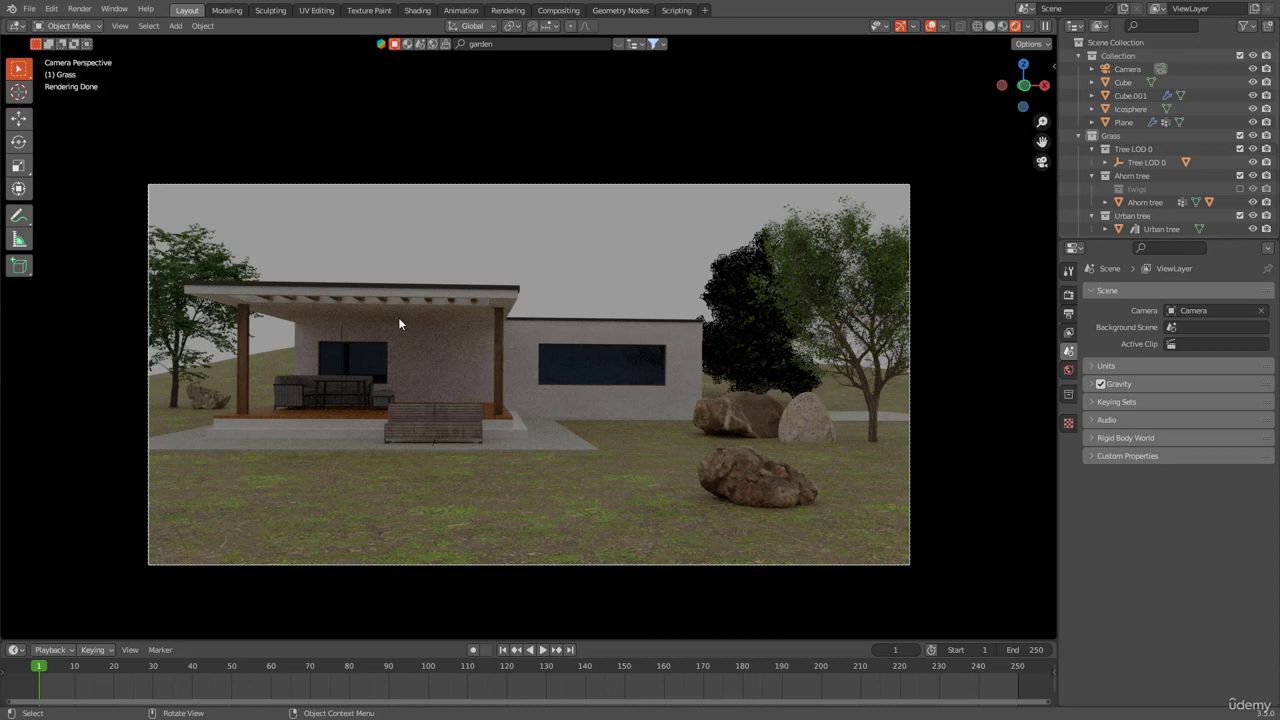
{"action": "left_click", "coordinate": [1068, 369]}
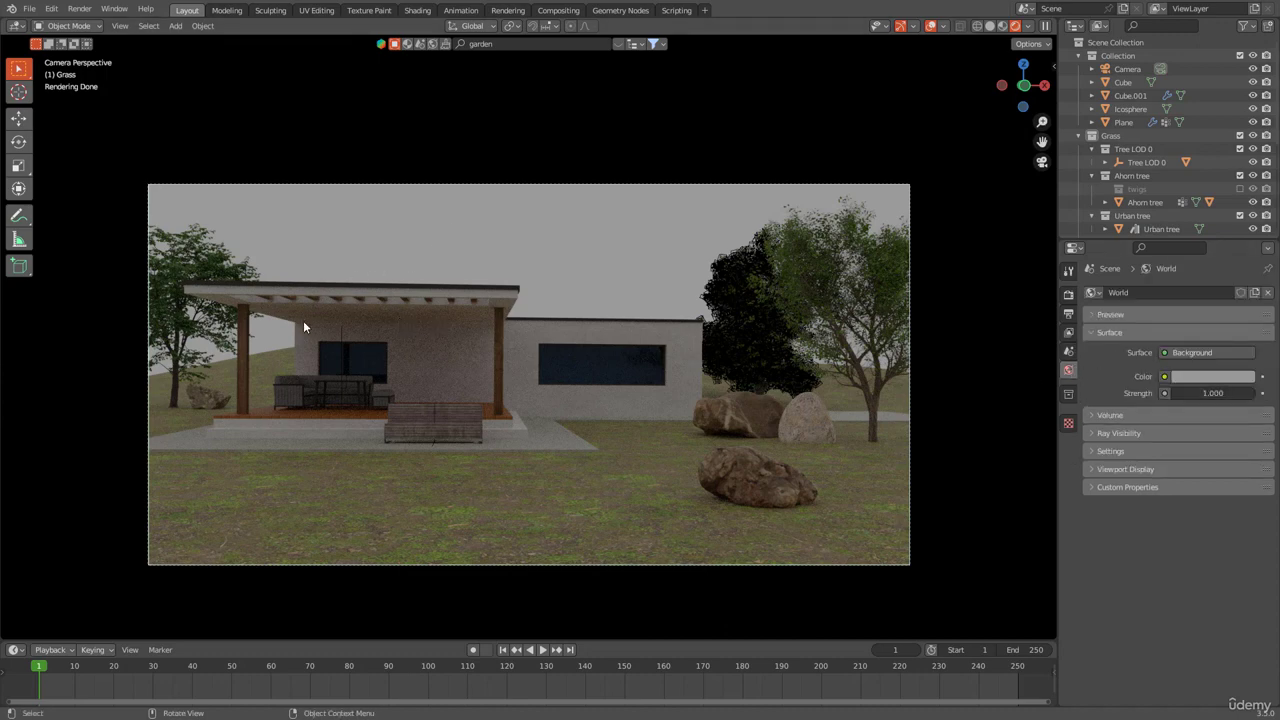
{"action": "key", "text": "z"}
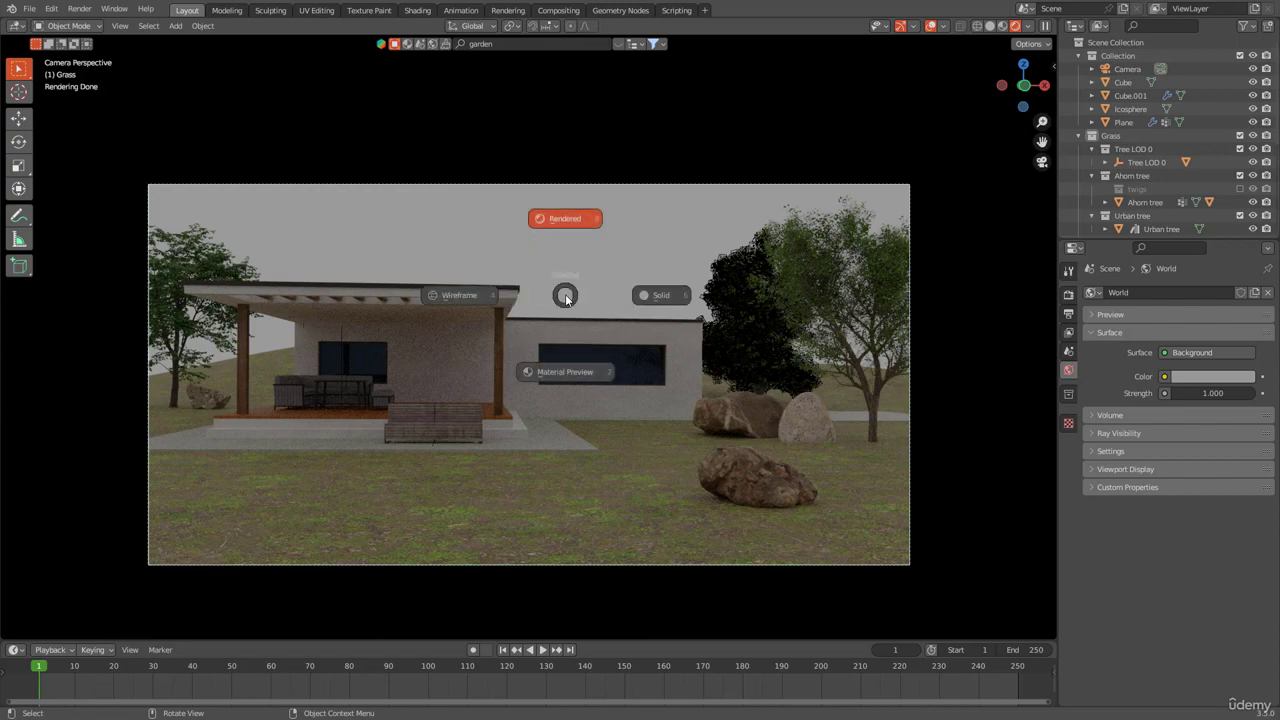
{"action": "left_click", "coordinate": [640, 292]}
{"action": "middle_click_drag", "start_coordinate": [640, 292], "coordinate": [463, 270]}
{"action": "scroll", "coordinate": [473, 280], "scroll_direction": "down", "scroll_amount": 5}
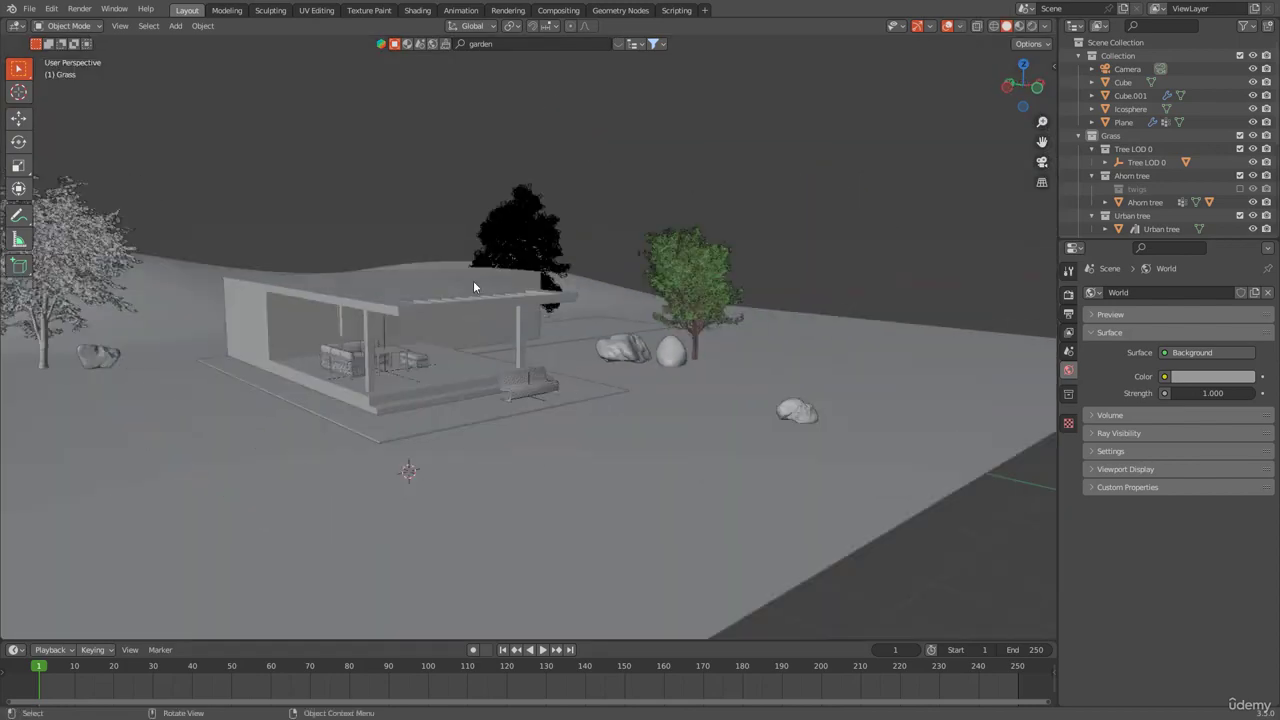
{"action": "key", "text": "KP_0"}
{"action": "scroll", "coordinate": [509, 328], "scroll_direction": "up", "scroll_amount": 2}
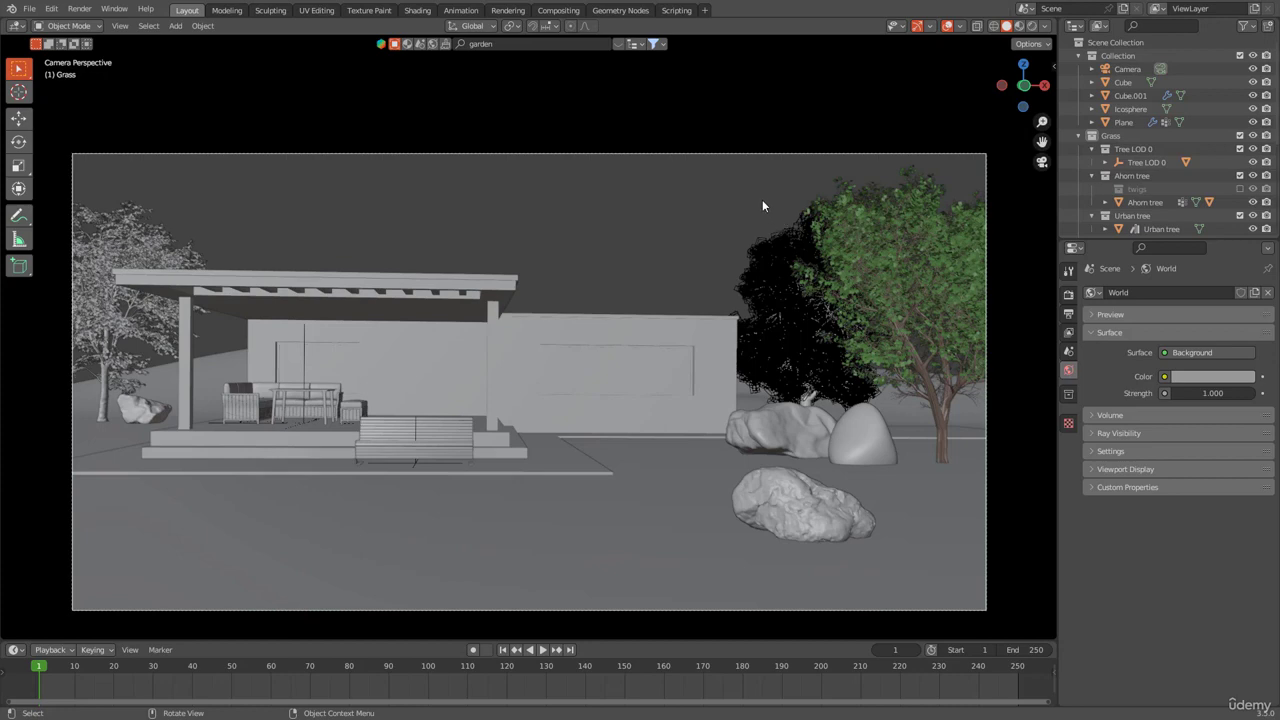
{"action": "scroll", "coordinate": [280, 136], "scroll_direction": "down", "scroll_amount": 2}
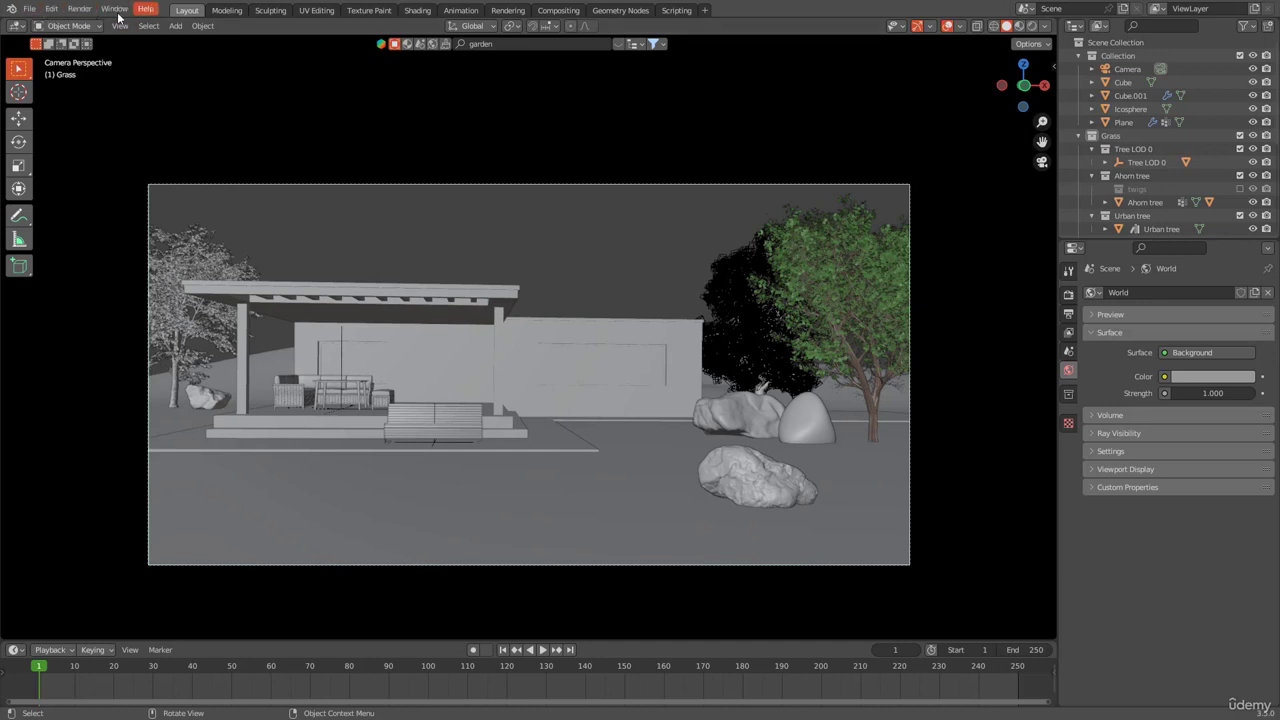
Search the add-ons in the preferences for "ima" and enable Import-Export: Import Images as Planes.
{"action": "key", "text": "shift+a"}
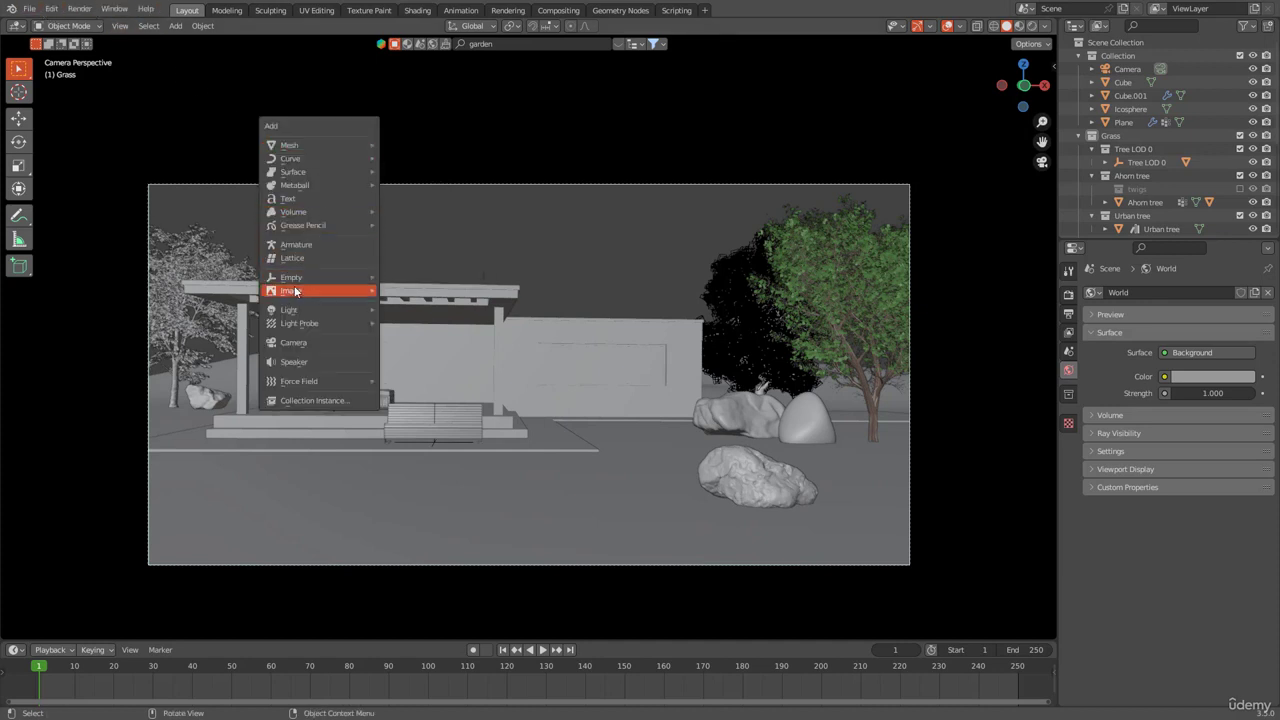
{"action": "mouse_move", "coordinate": [337, 291]}
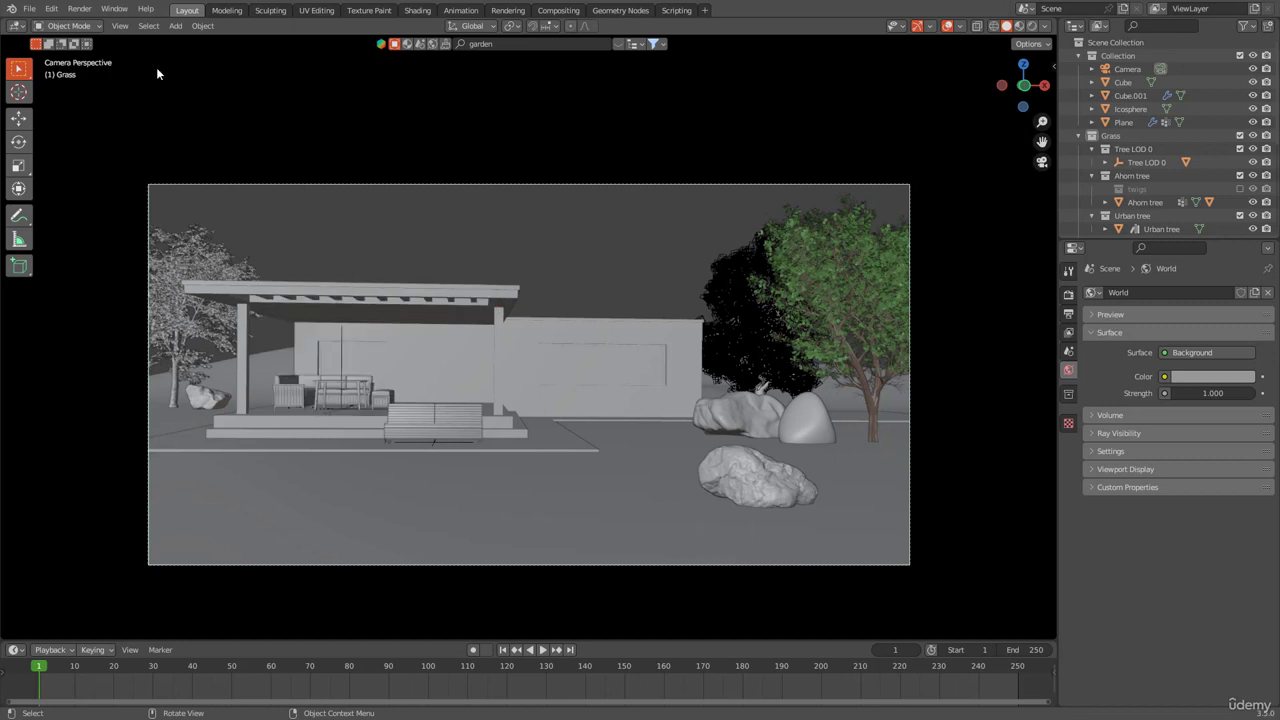
{"action": "left_click", "coordinate": [51, 9]}
{"action": "left_click", "coordinate": [68, 201]}
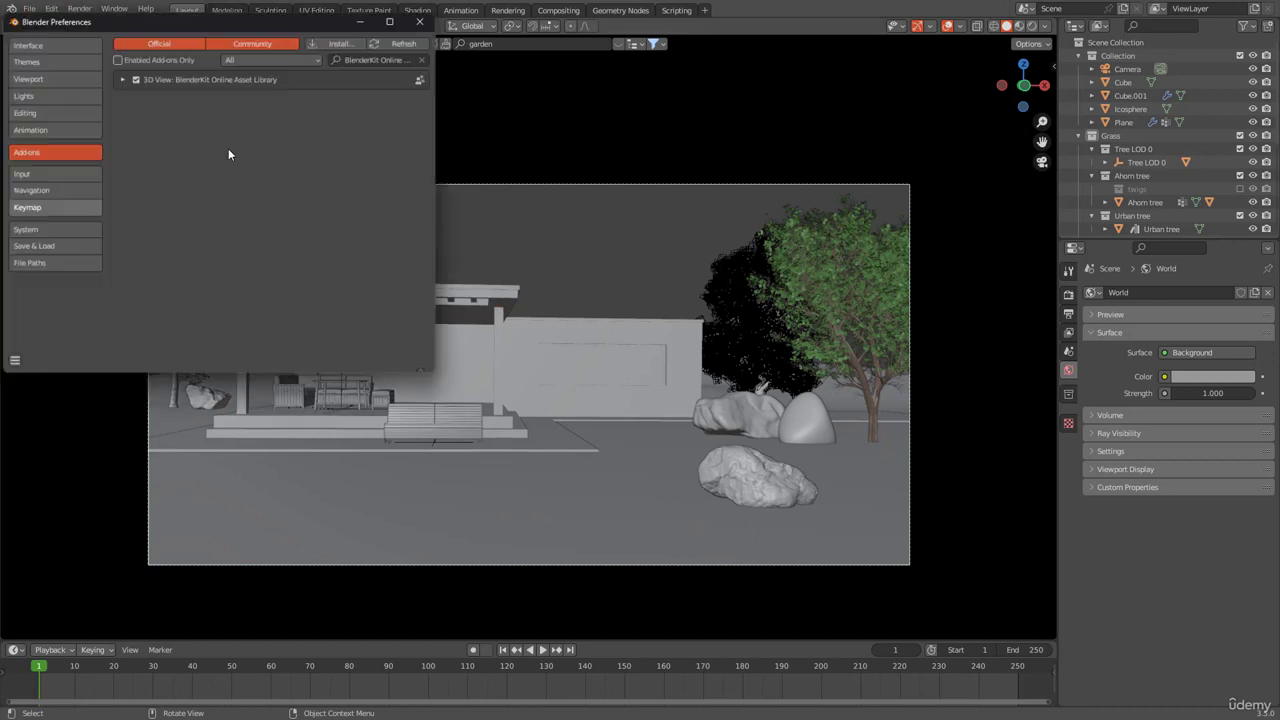
{"action": "left_click_drag", "start_coordinate": [294, 20], "coordinate": [402, 60]}
{"action": "left_click", "coordinate": [490, 97]}
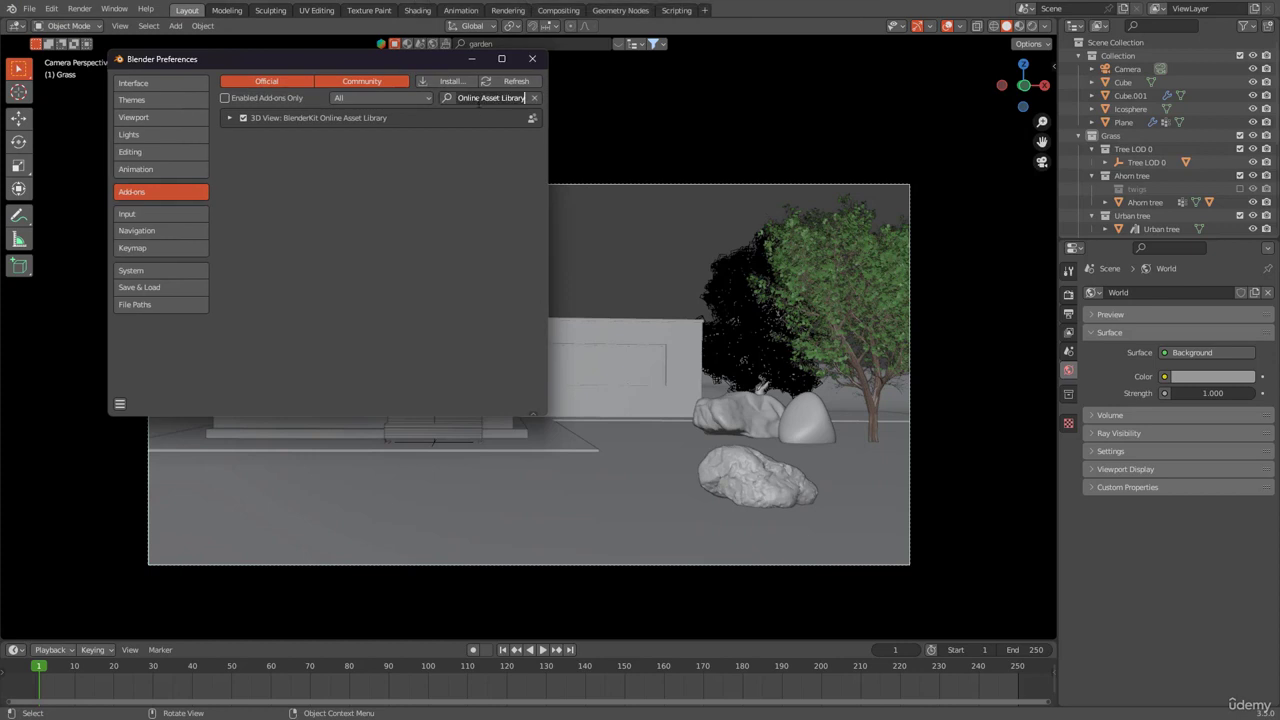
{"action": "key", "text": "ctrl+a"}
{"action": "type", "text": "ima"}
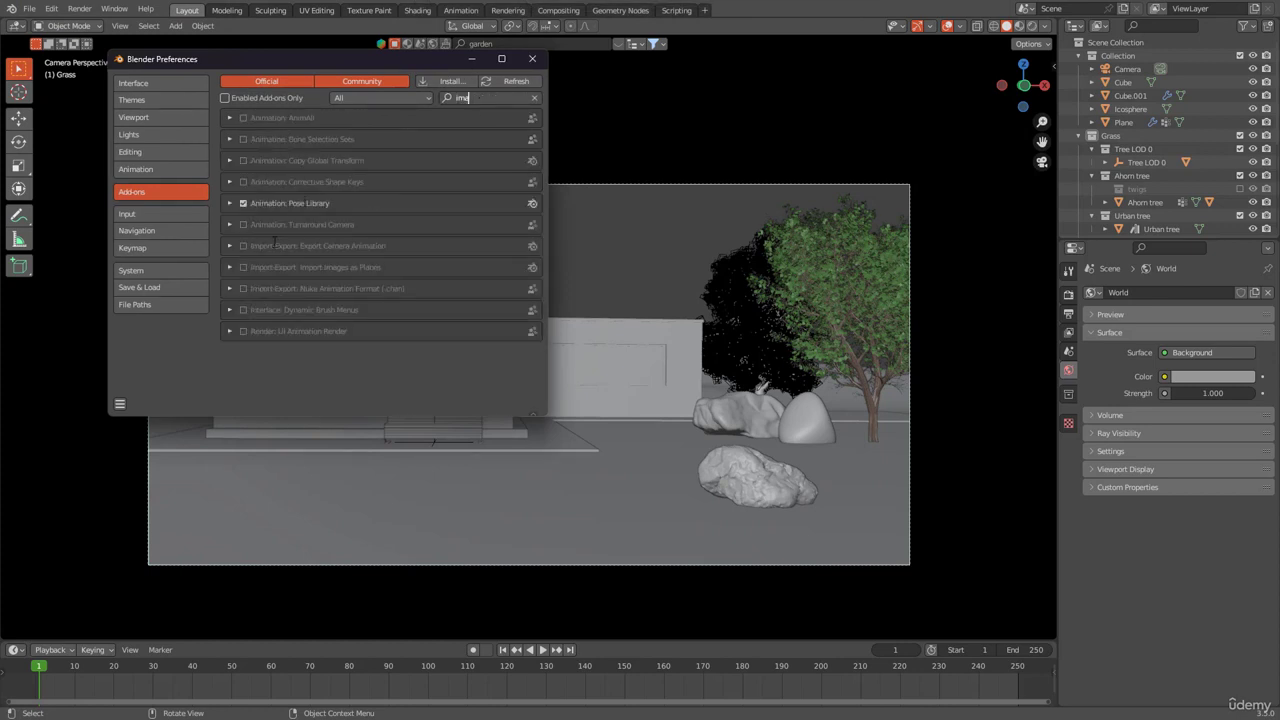
{"action": "key", "text": "Return"}
{"action": "left_click", "coordinate": [243, 267]}
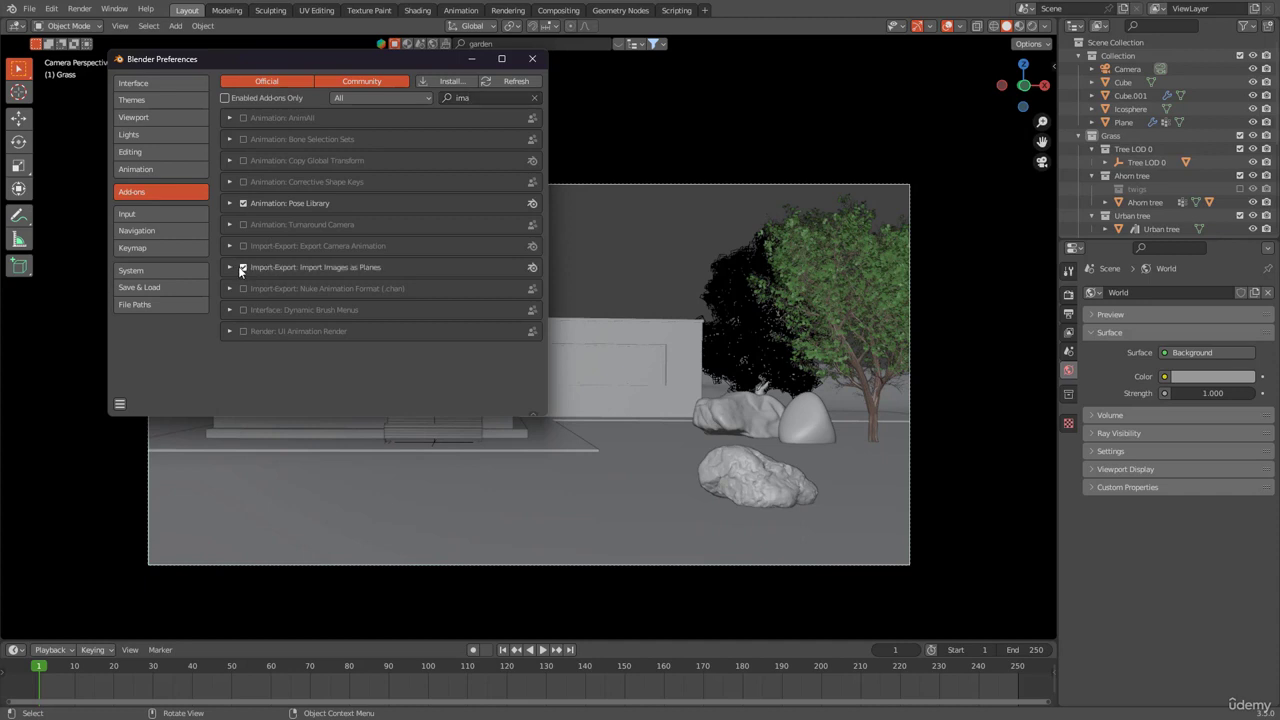
{"action": "left_click", "coordinate": [534, 59]}
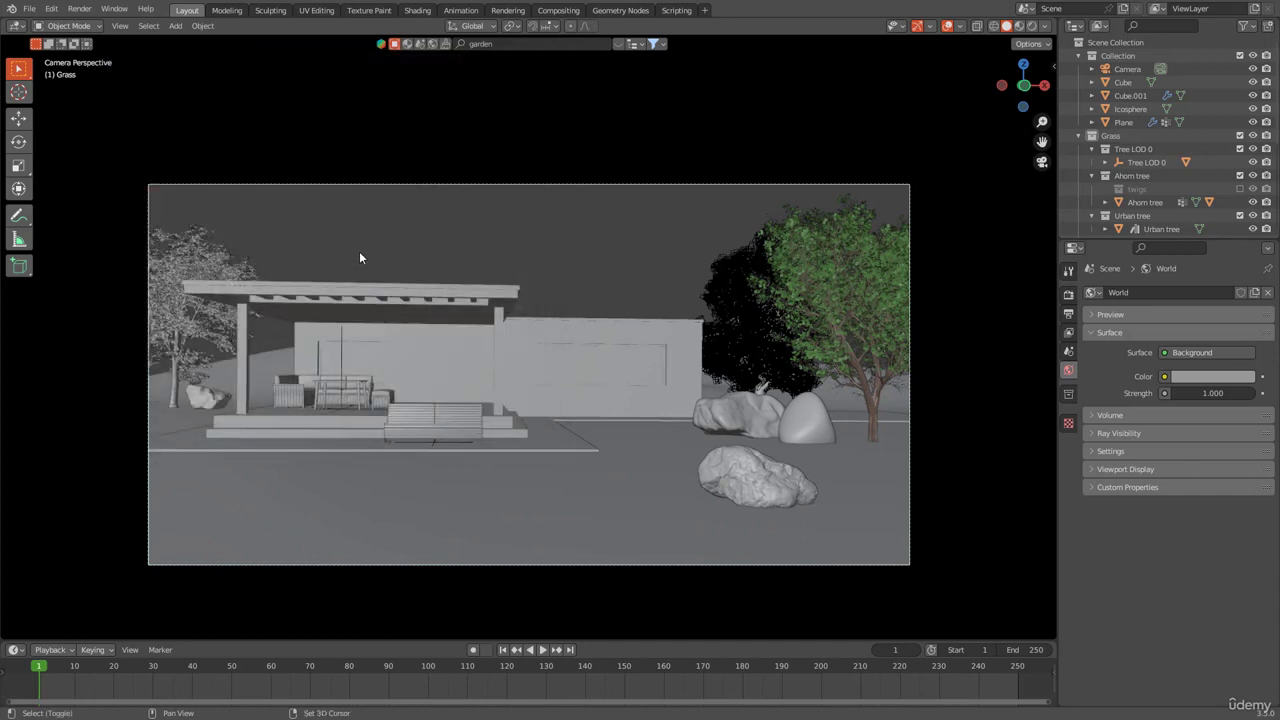
Import mountain-scenery-morning-sun-rays-4k-kf.jpg from the Desktop folder as an image plane.
{"action": "key", "text": "shift+a"}
{"action": "mouse_move", "coordinate": [359, 251]}
{"action": "mouse_move", "coordinate": [302, 399]}
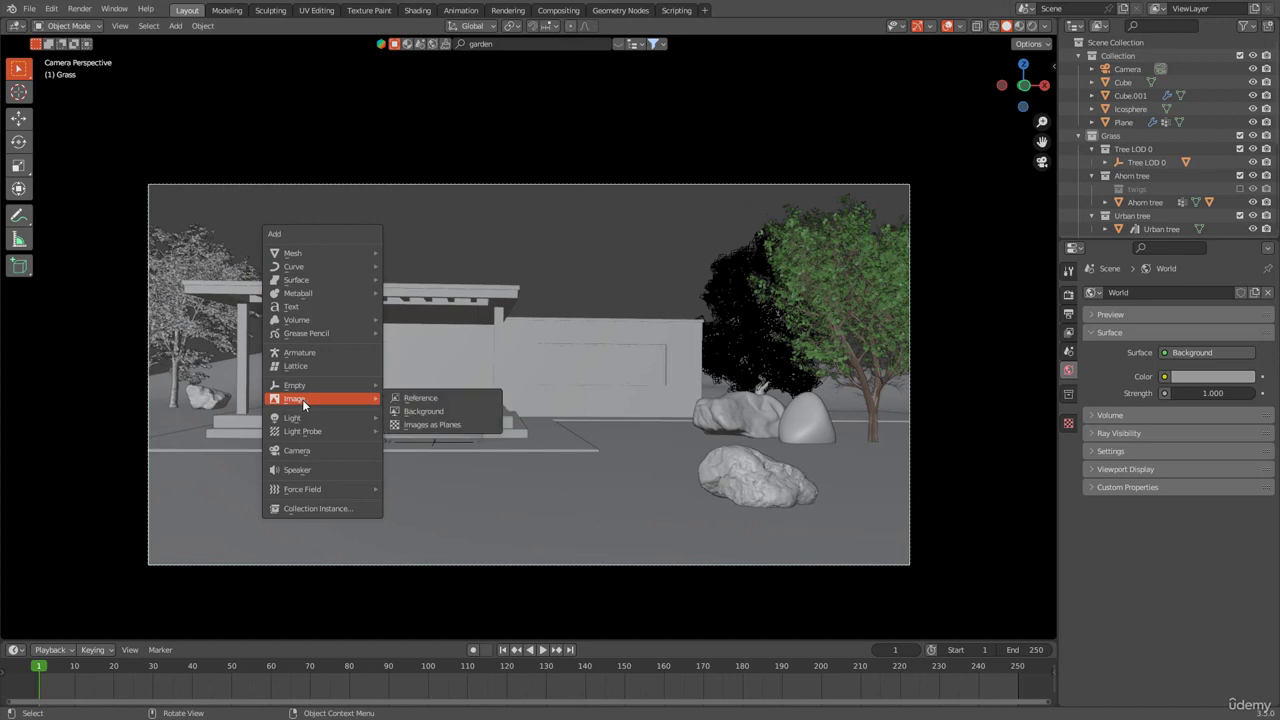
{"action": "left_click", "coordinate": [430, 425]}
{"action": "left_click", "coordinate": [899, 191]}
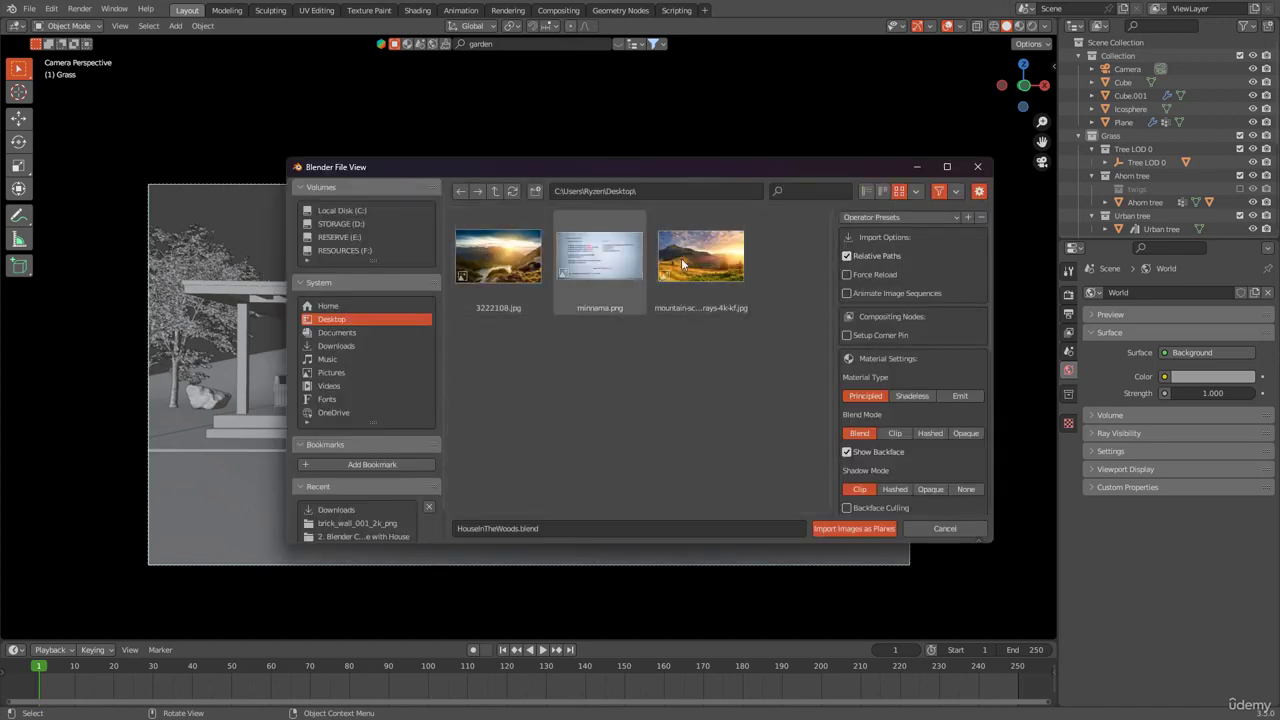
{"action": "left_click", "coordinate": [720, 280]}
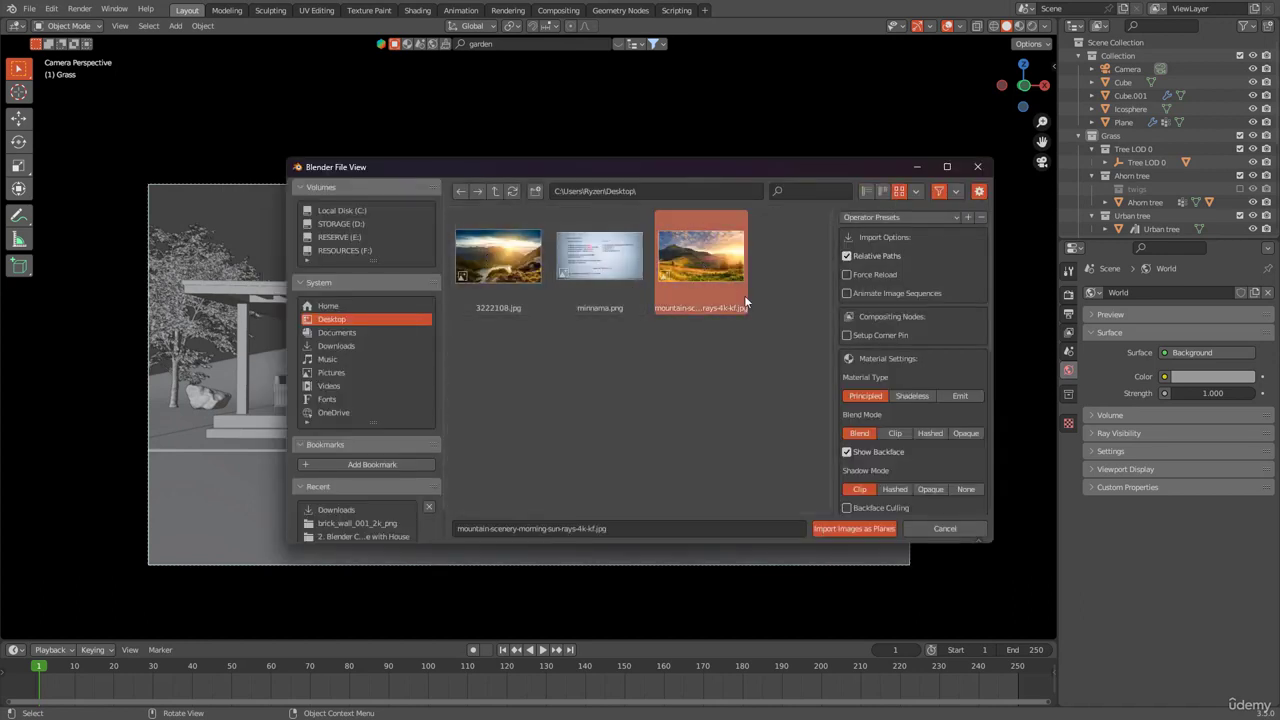
{"action": "left_click", "coordinate": [839, 530]}
Move the mountain image plane along global Y far behind the house and scale it up to fill the camera frame.
{"action": "middle_click_drag", "start_coordinate": [505, 332], "coordinate": [535, 418]}
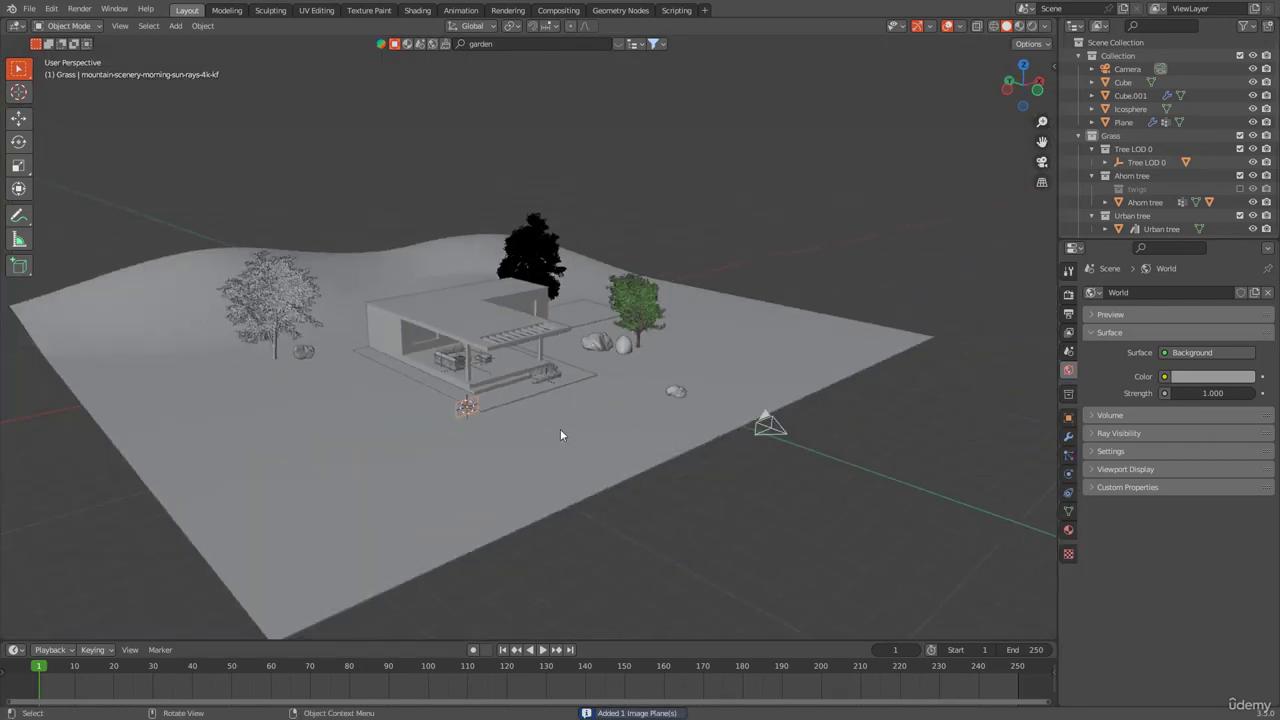
{"action": "key", "text": "g"}
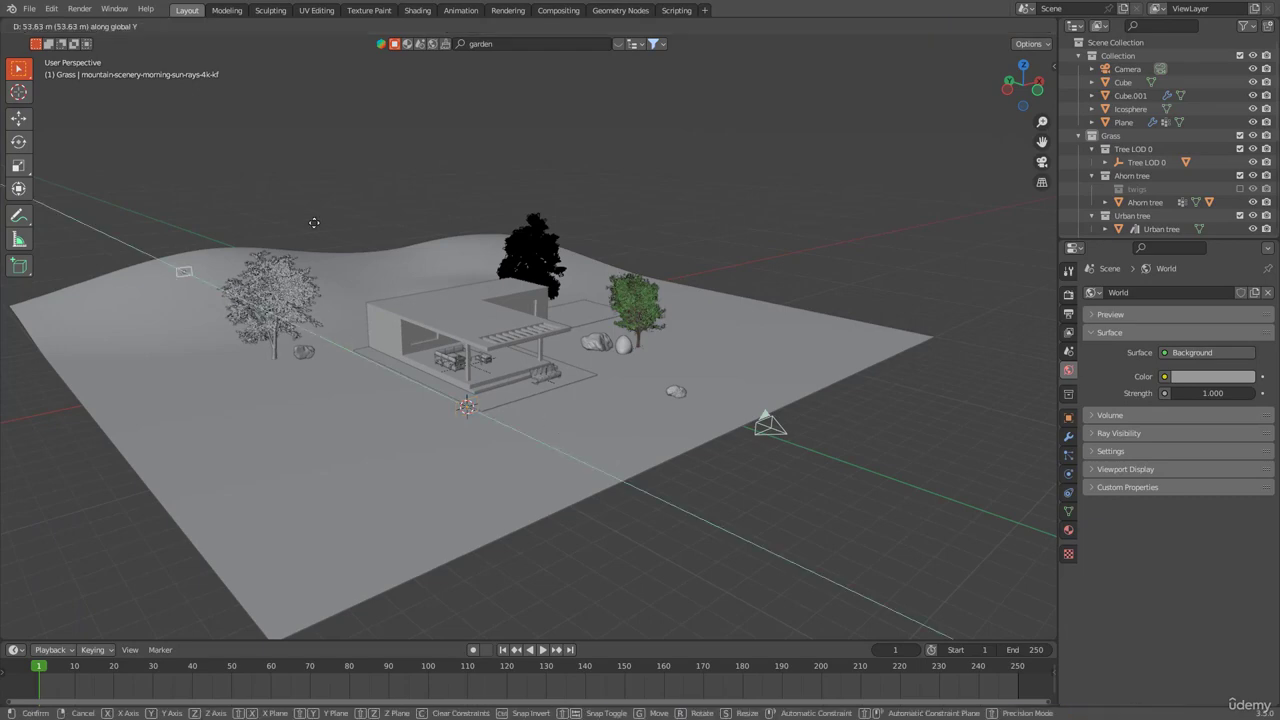
{"action": "left_click", "coordinate": [275, 293]}
{"action": "key", "text": "s"}
{"action": "left_click", "coordinate": [188, 267]}
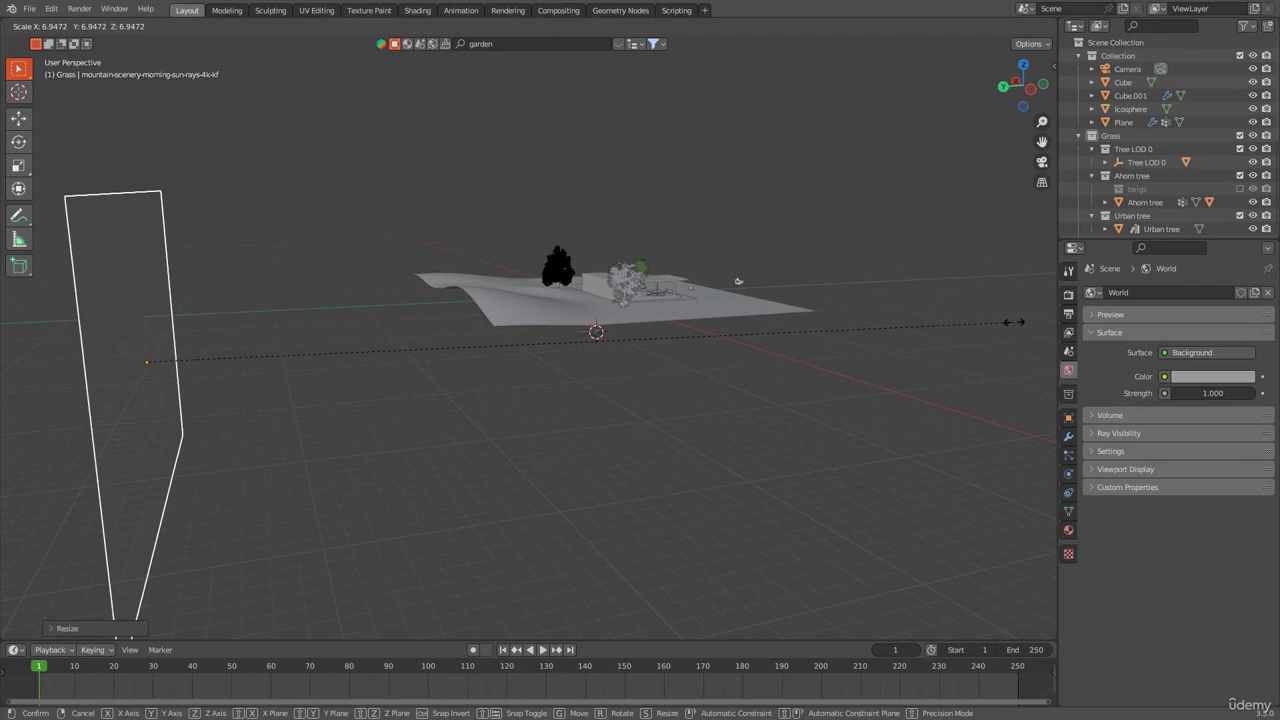
{"action": "key", "text": "KP_0"}
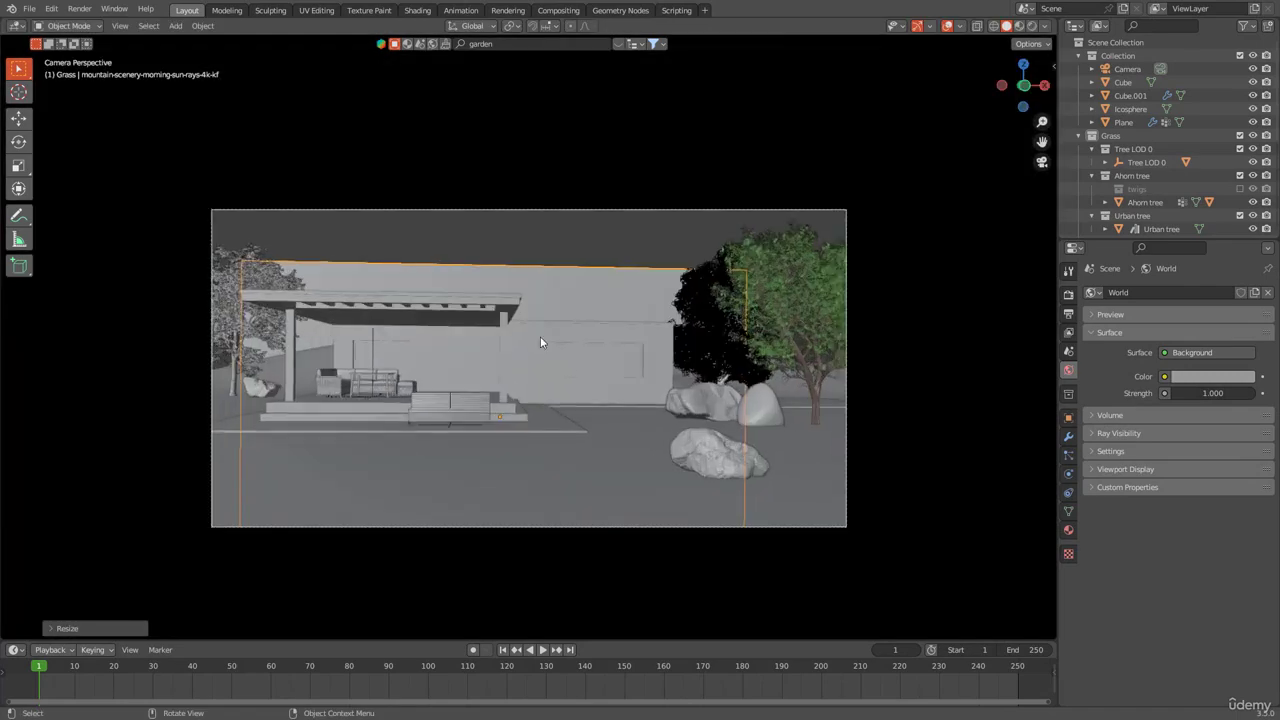
{"action": "key", "text": "KP_7"}
{"action": "key", "text": "KP_0"}
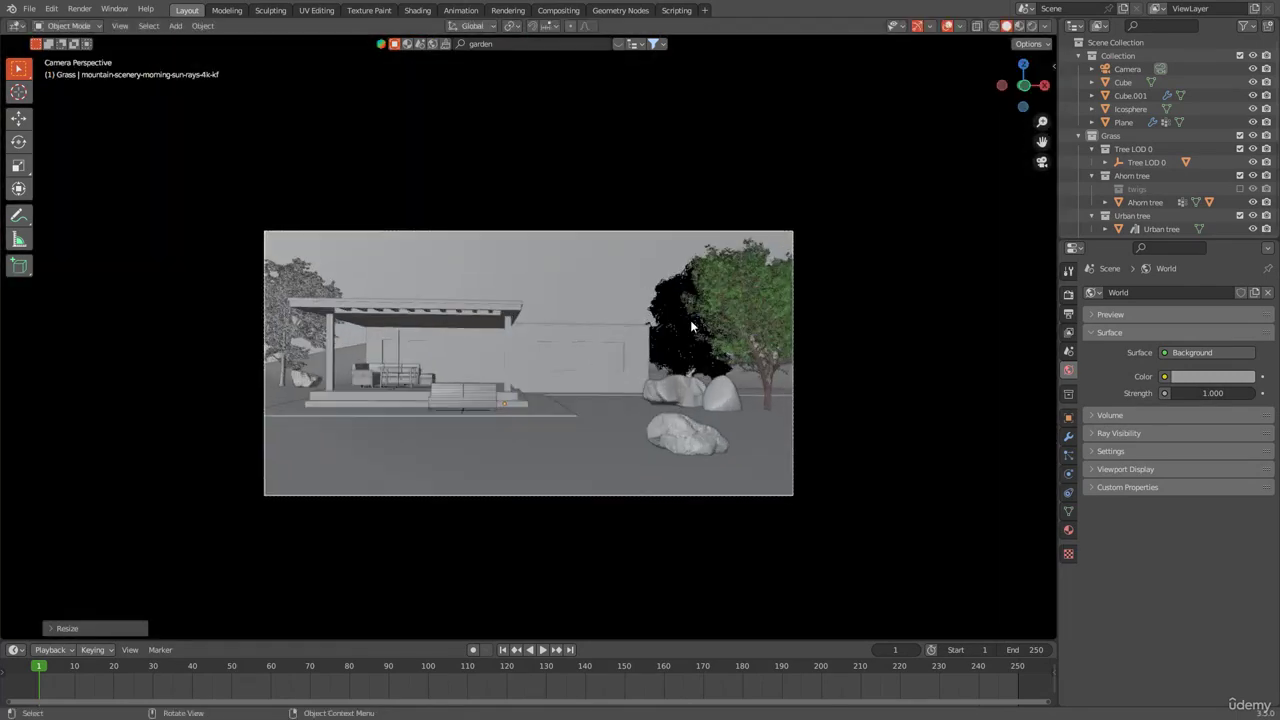
Adjust the mountain plane's position in wireframe camera view and preview the backdrop in rendered shading.
{"action": "key", "text": "shift+z"}
{"action": "scroll", "coordinate": [597, 257], "scroll_direction": "up", "scroll_amount": 3}
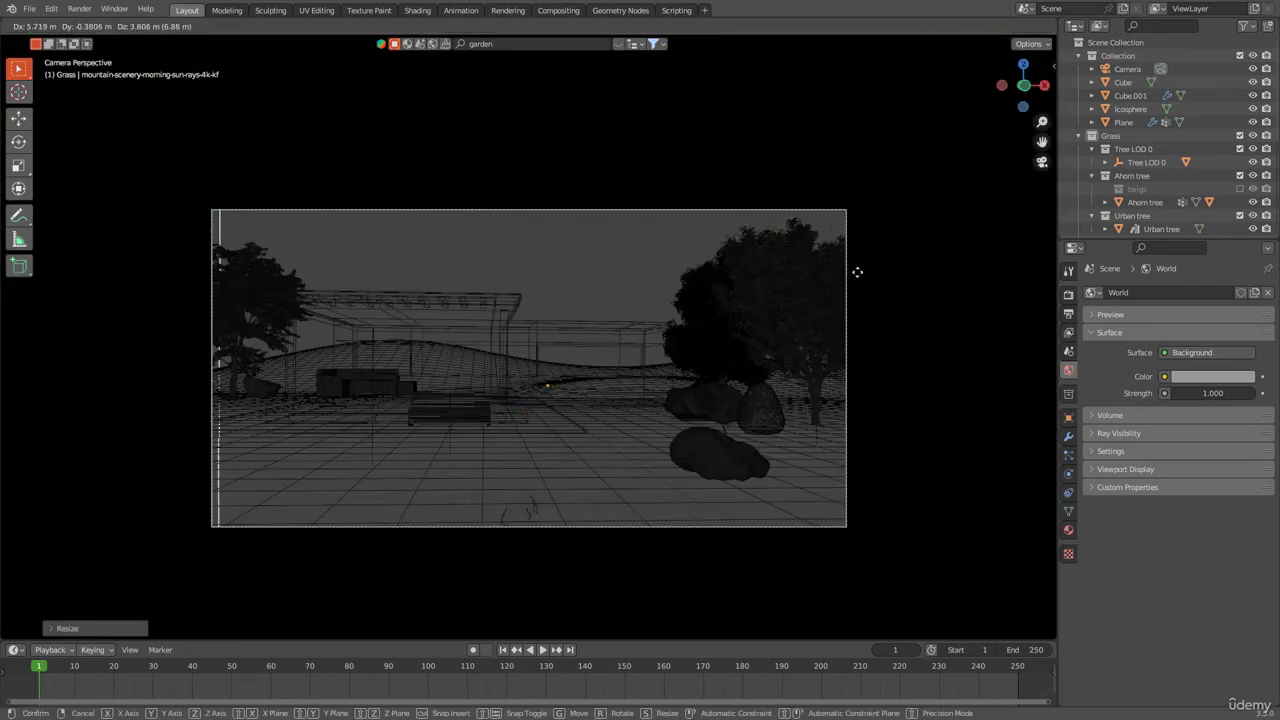
{"action": "key", "text": "z"}
{"action": "left_click", "coordinate": [697, 241]}
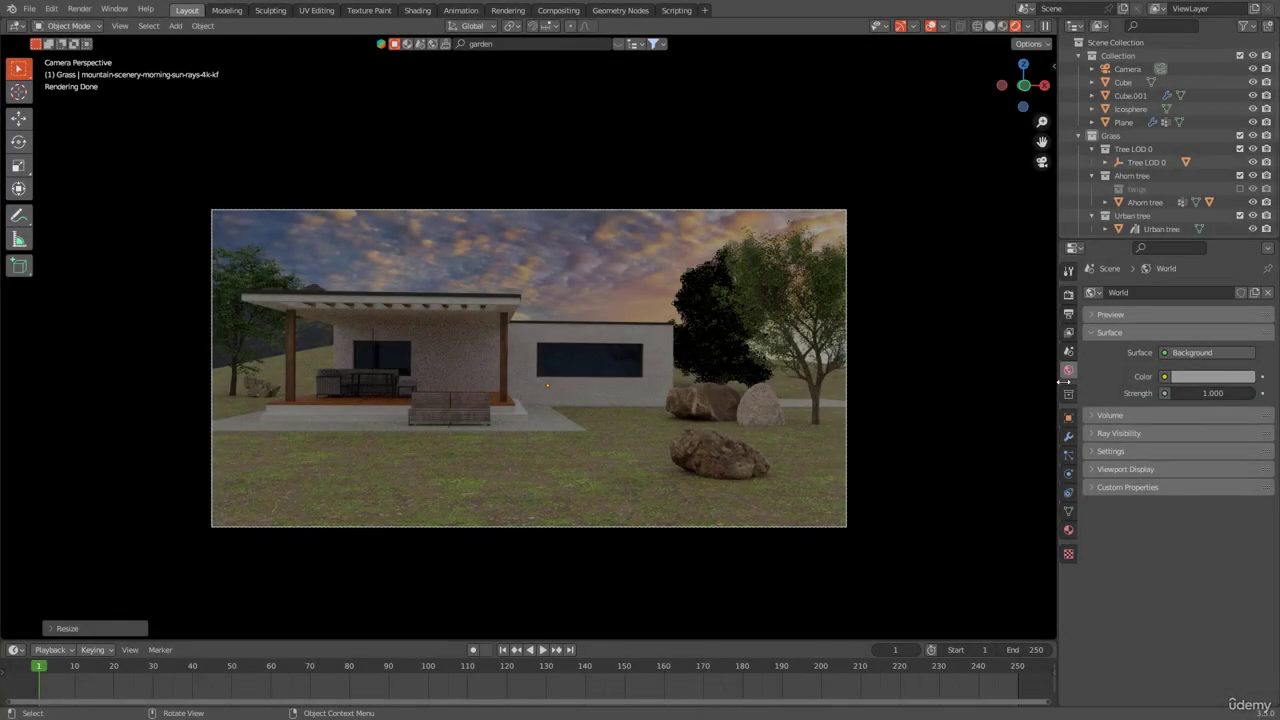
Rename the image plane's material to Mountain.
{"action": "left_click", "coordinate": [1068, 531]}
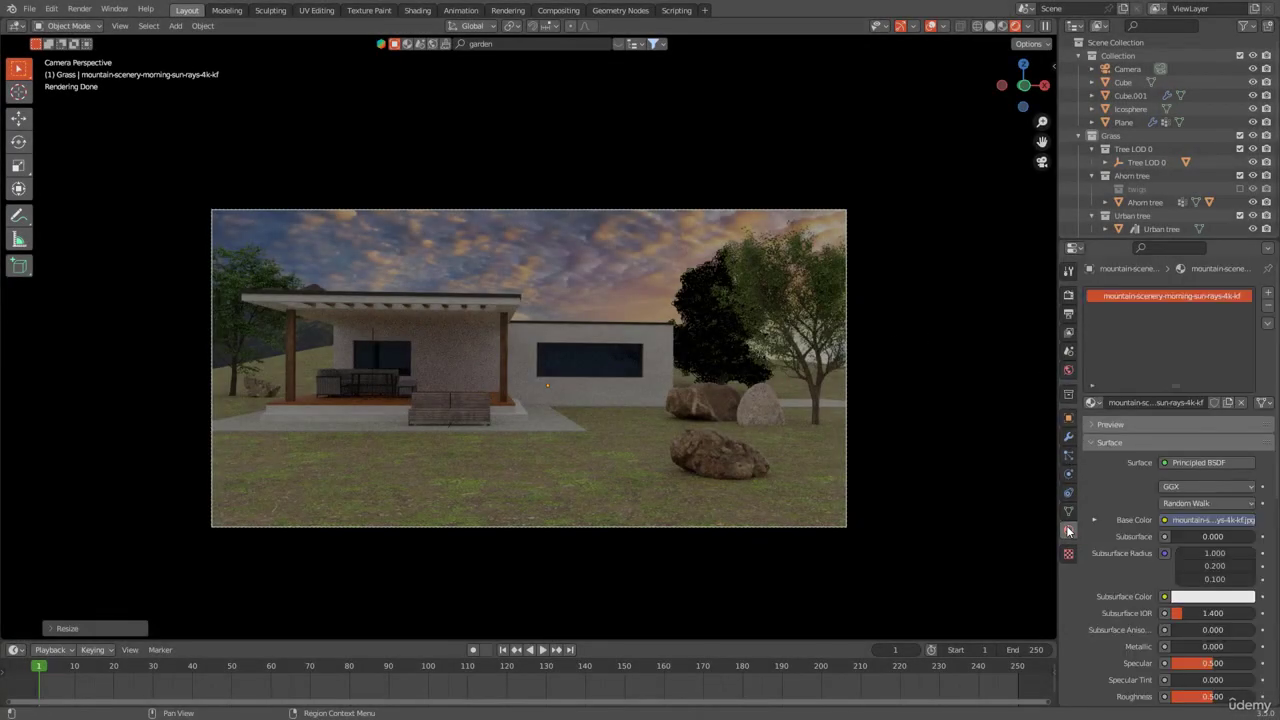
{"action": "double_click", "coordinate": [1196, 298]}
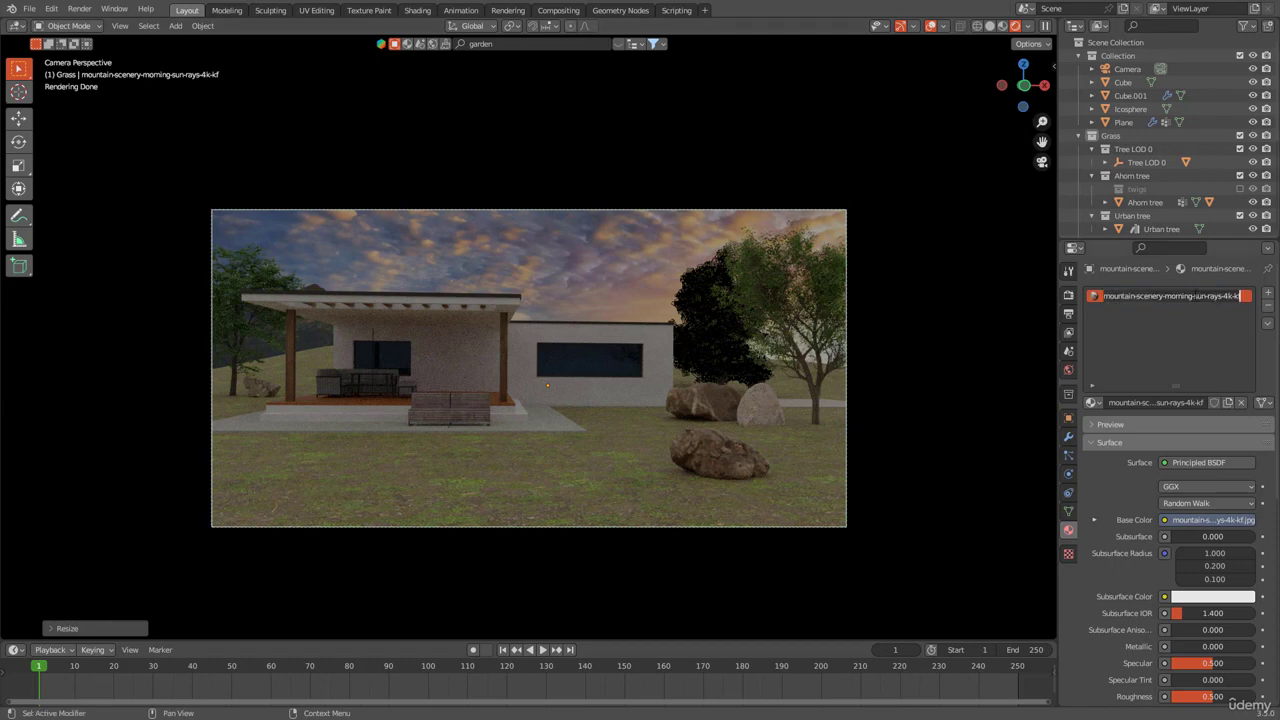
{"action": "type", "text": "Mount"}
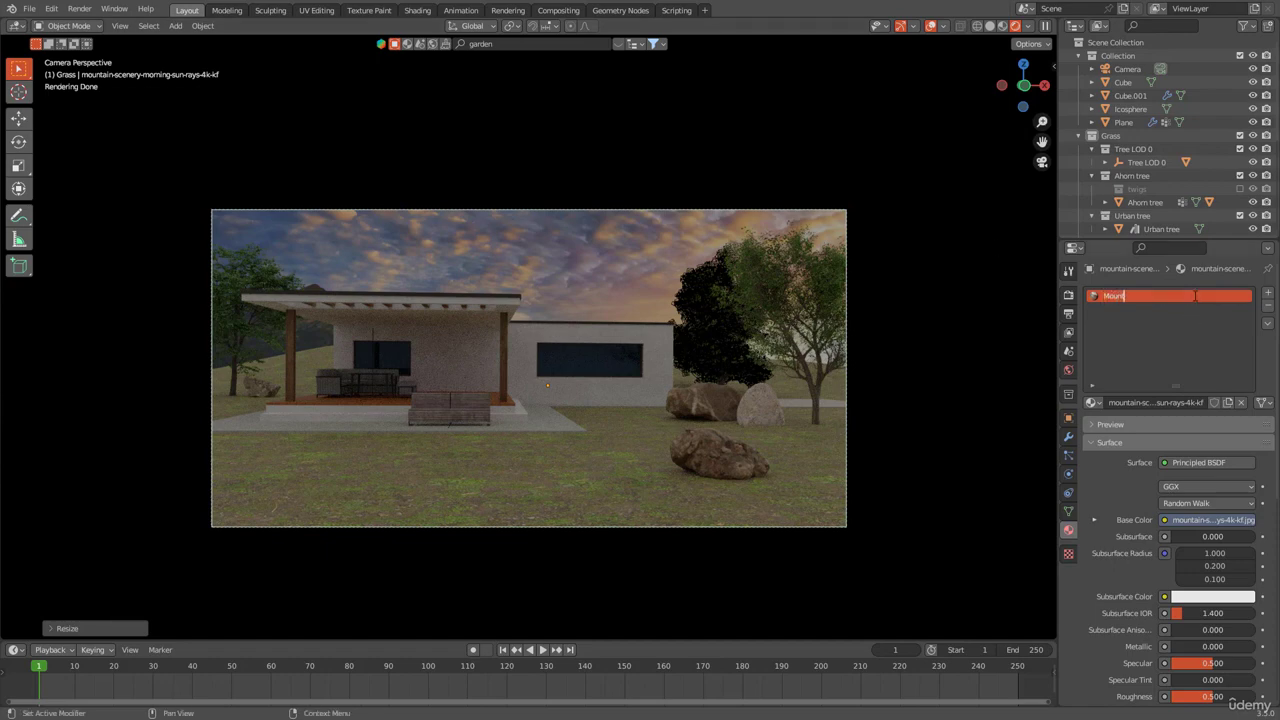
{"action": "type", "text": "ain"}
{"action": "key", "text": "Return"}
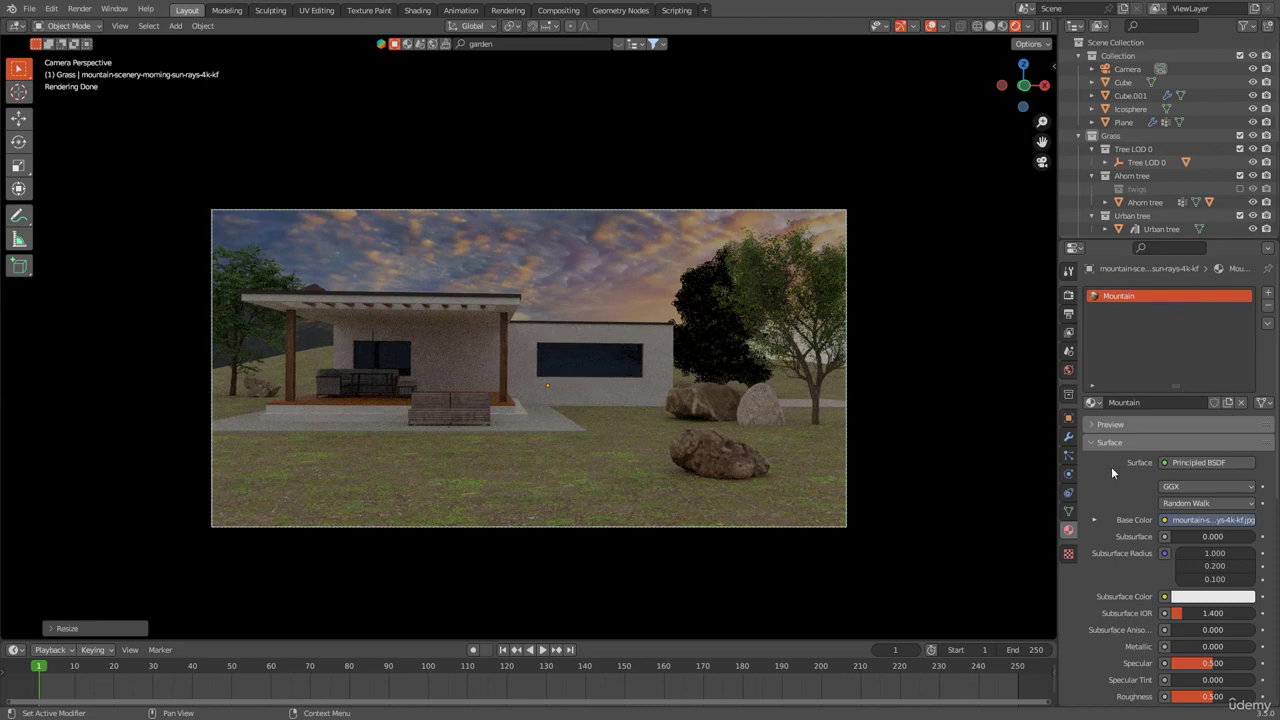
Open the Mountain material in the Shading workspace and move its image texture node clear of the Principled BSDF, with the viewport in rendered shading.
{"action": "scroll", "coordinate": [1133, 502], "scroll_direction": "down", "scroll_amount": 1}
{"action": "left_click", "coordinate": [1176, 436]}
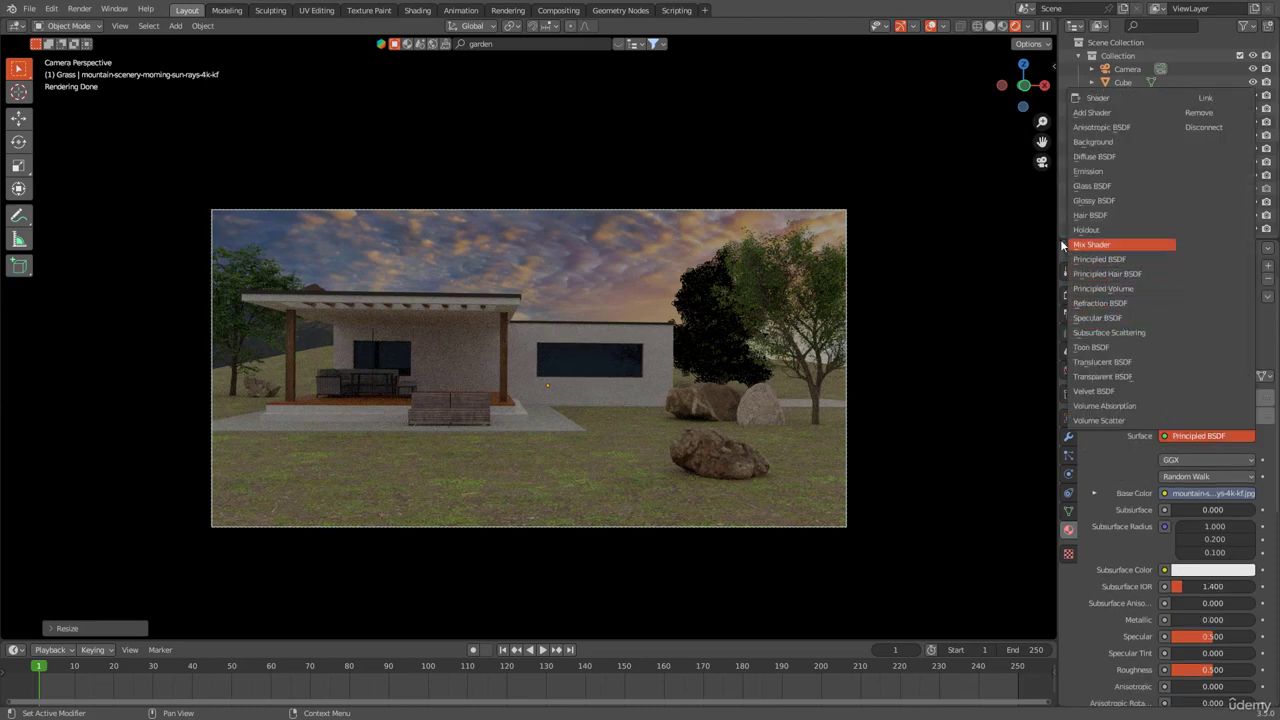
{"action": "left_click", "coordinate": [418, 11]}
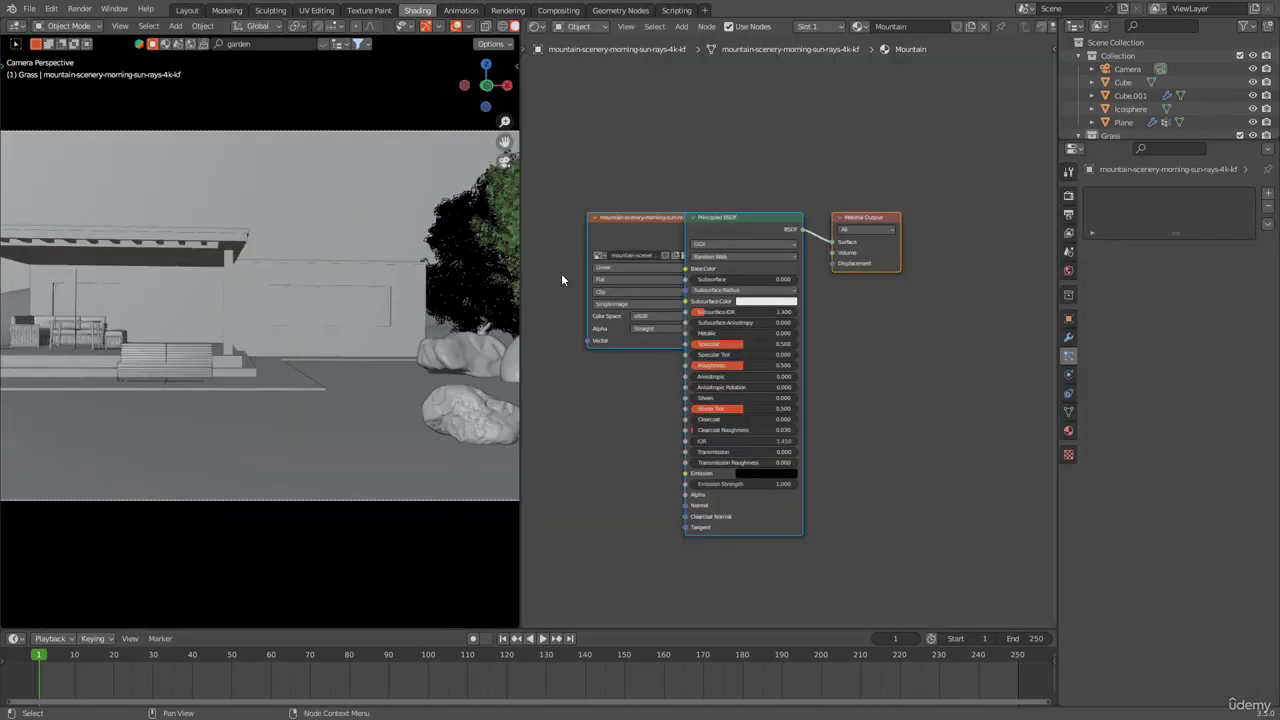
{"action": "right_click_drag", "start_coordinate": [653, 229], "coordinate": [683, 245], "text": "alt"}
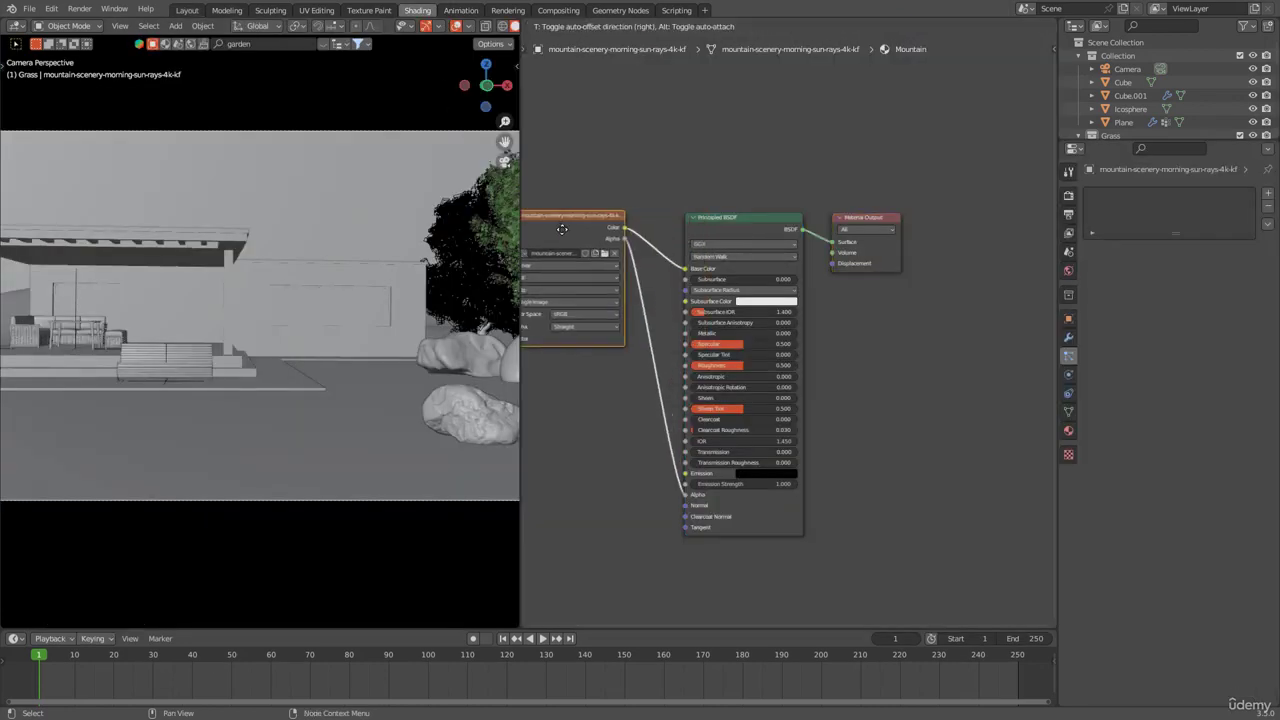
{"action": "scroll", "coordinate": [346, 297], "scroll_direction": "down", "scroll_amount": 4}
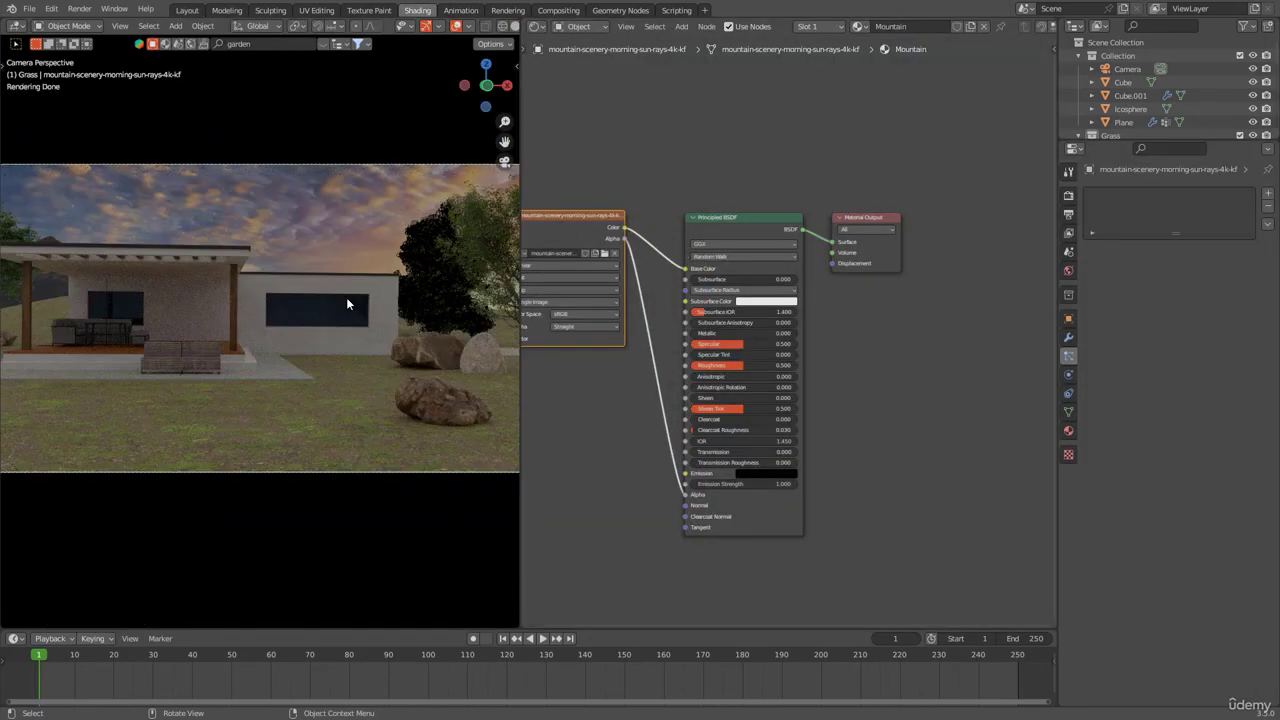
Search the add-ons in the preferences for "blen" and disable 3D View: BlenderKit Online Asset Library.
{"action": "left_click", "coordinate": [51, 9]}
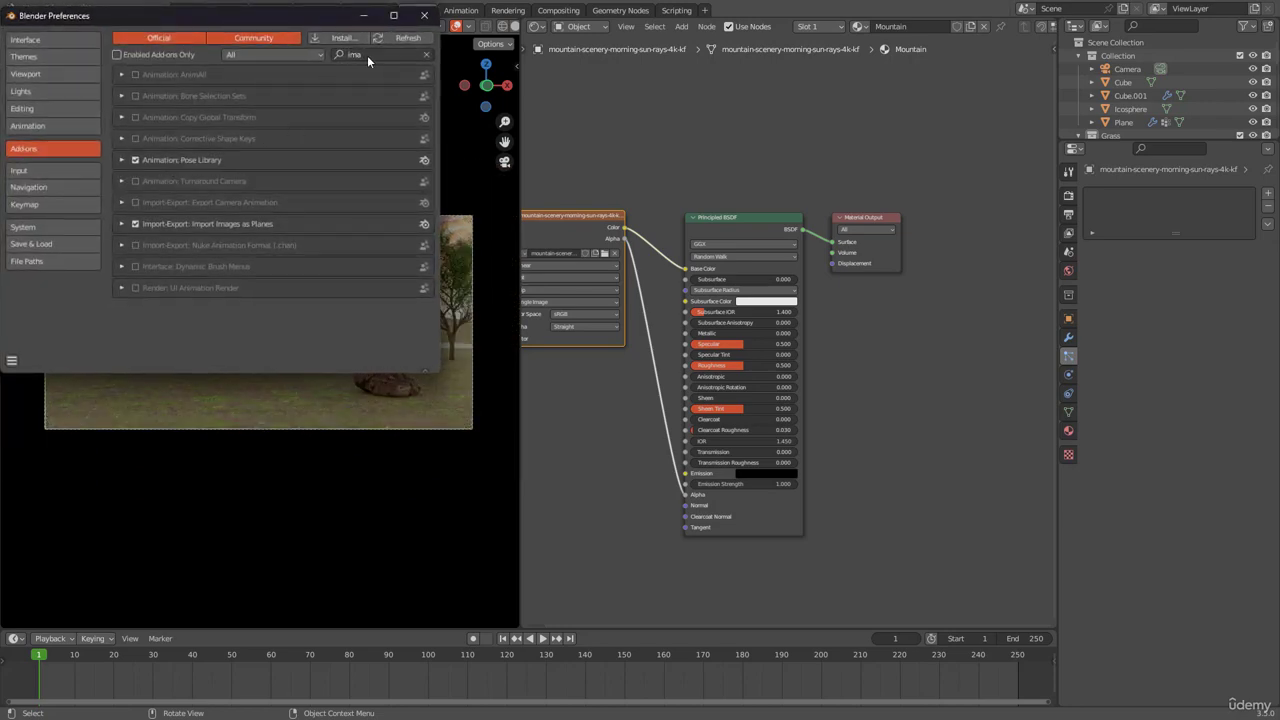
{"action": "left_click", "coordinate": [367, 55]}
{"action": "type", "text": "bler"}
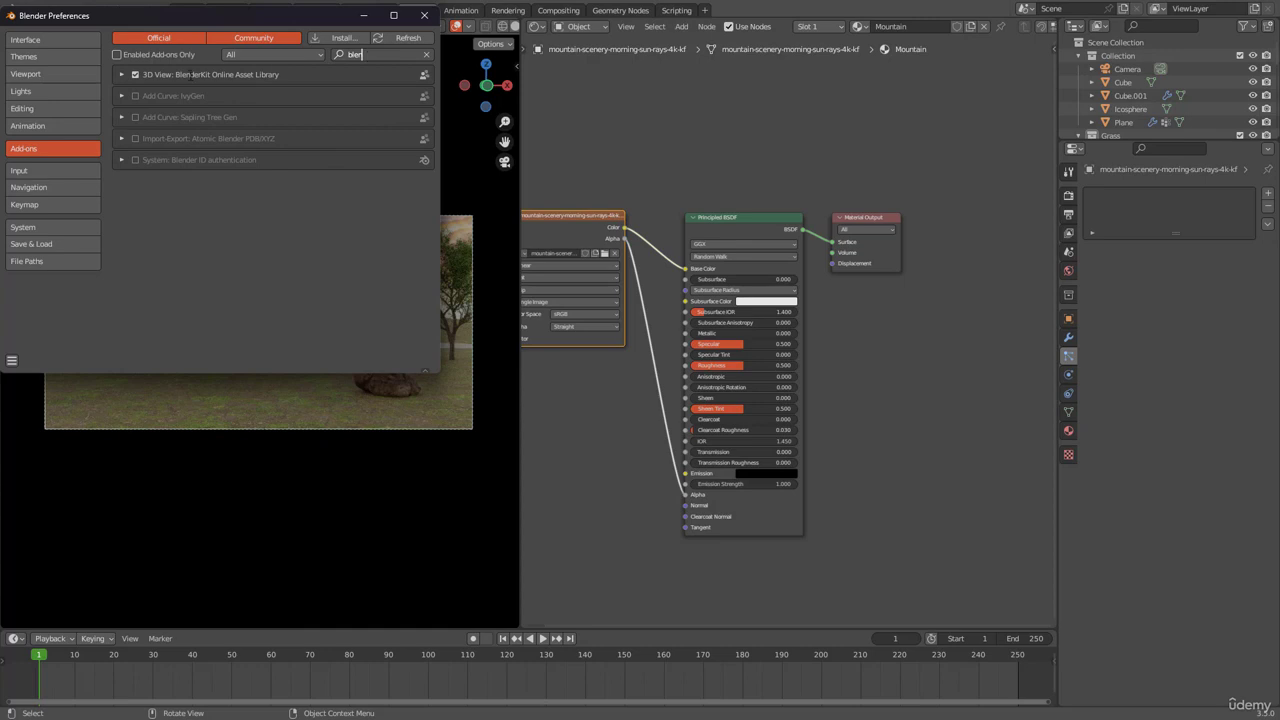
{"action": "left_click", "coordinate": [137, 75]}
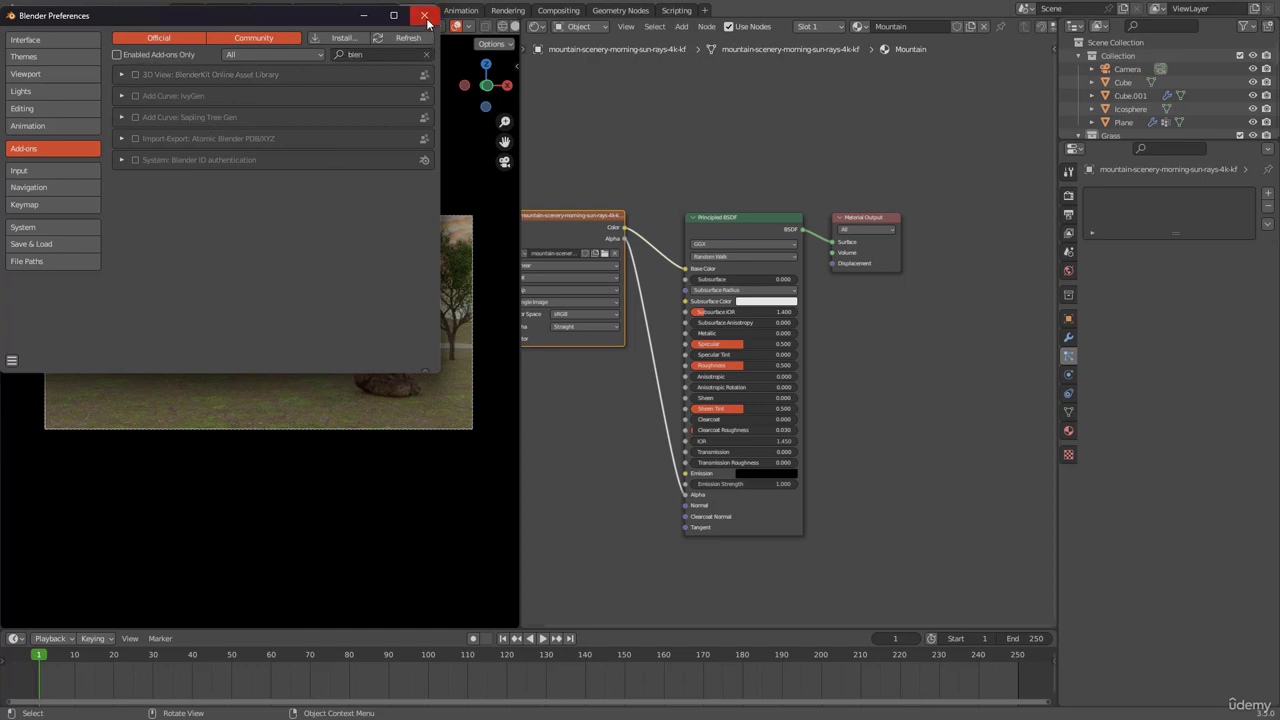
{"action": "left_click", "coordinate": [424, 15]}
{"action": "scroll", "coordinate": [787, 331], "scroll_direction": "up", "scroll_amount": 1}
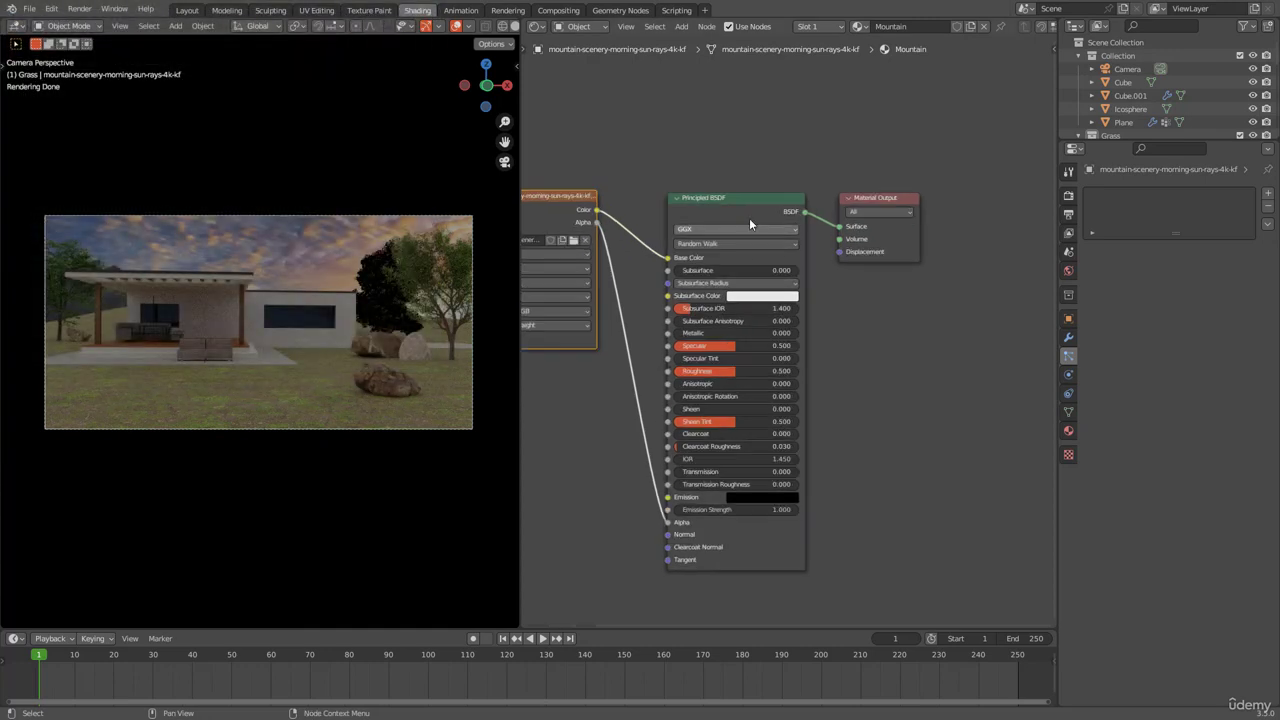
Switch the Mountain material's Principled BSDF to an Emission shader and disconnect the image's Alpha from its Strength.
{"action": "left_click", "coordinate": [749, 218]}
{"action": "key", "text": "shift+s"}
{"action": "mouse_move", "coordinate": [720, 242]}
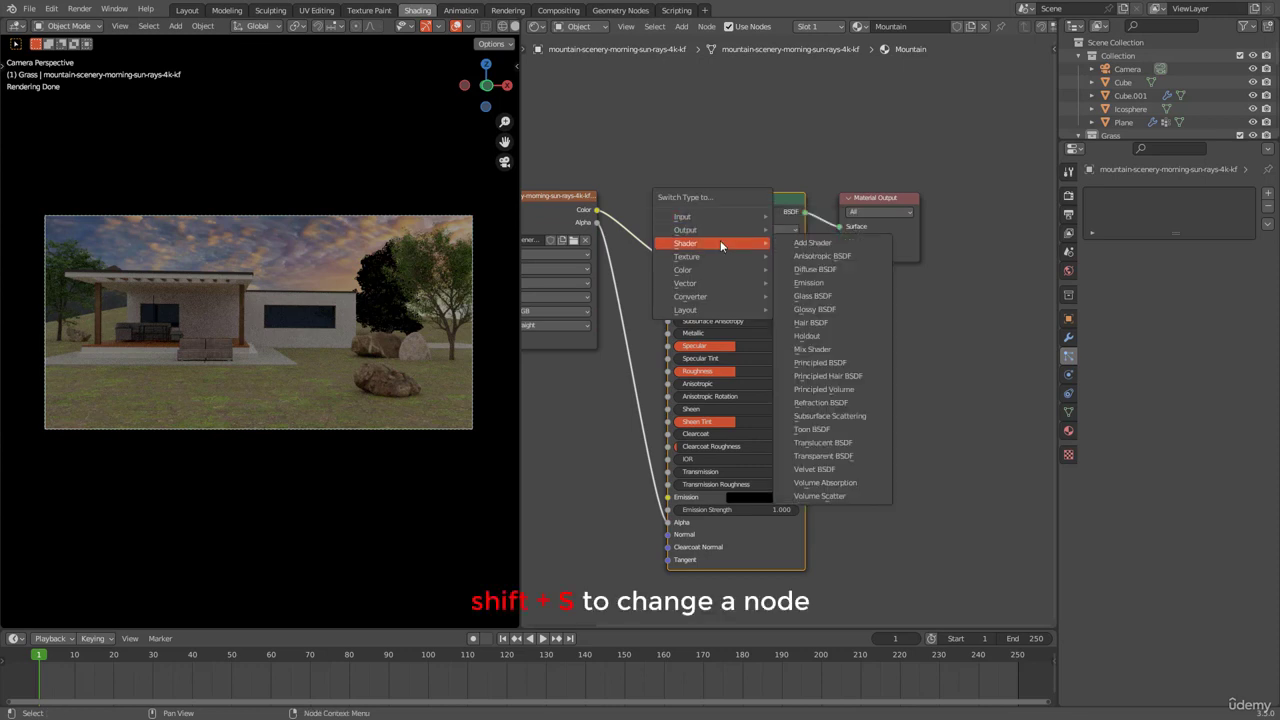
{"action": "left_click", "coordinate": [808, 283]}
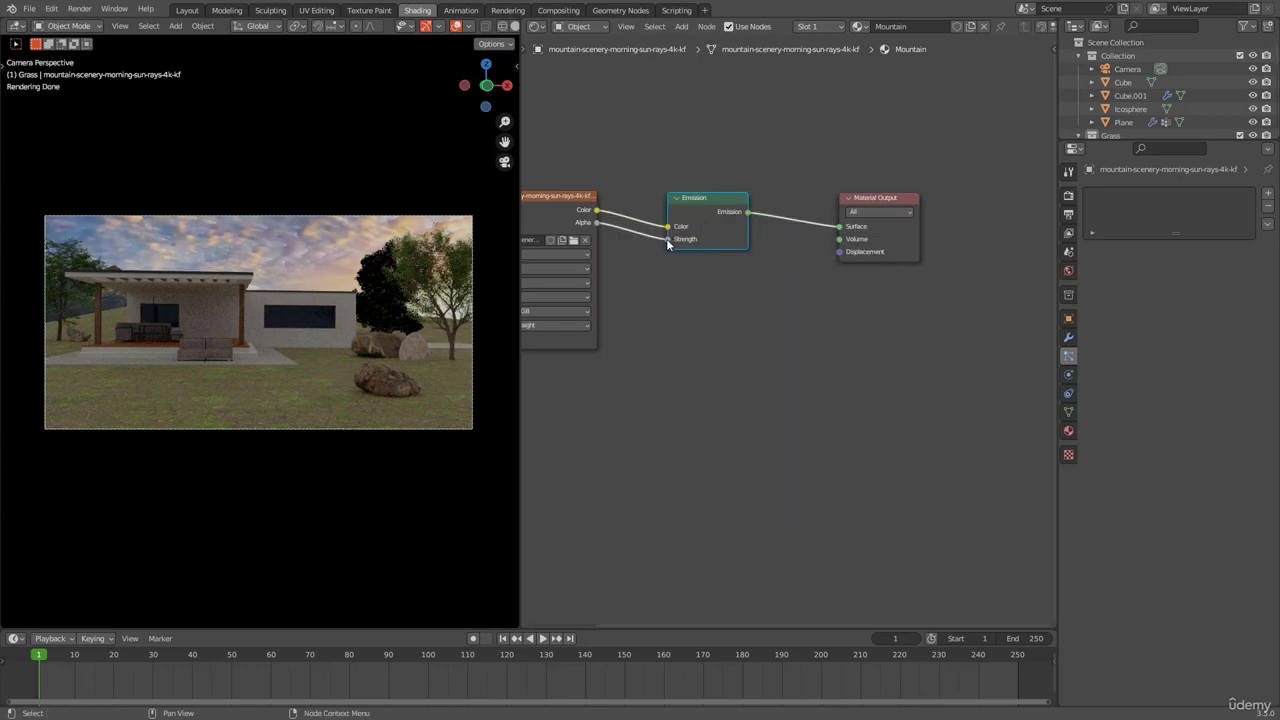
{"action": "left_click_drag", "start_coordinate": [668, 239], "coordinate": [648, 237]}
{"action": "left_click_drag", "start_coordinate": [717, 204], "coordinate": [722, 203]}
Try a strength of 2 on the Emission shader and set it back to 1.
{"action": "double_click", "coordinate": [717, 237]}
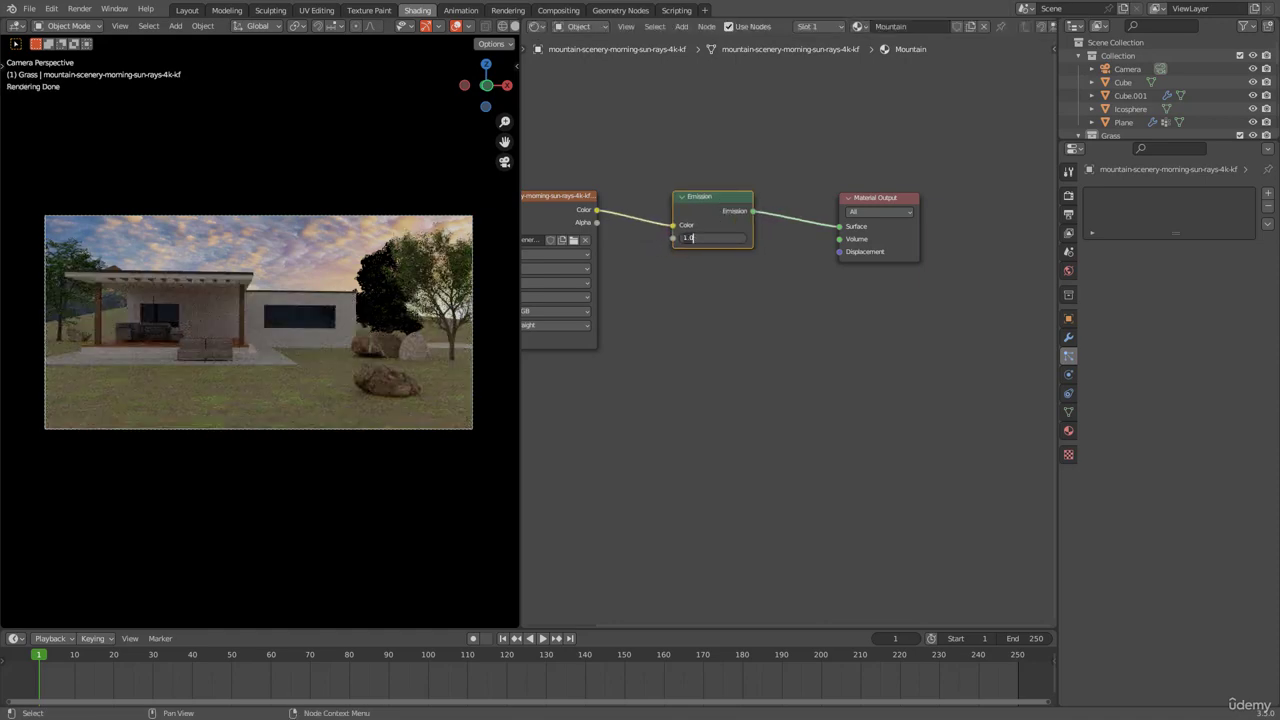
{"action": "type", "text": "2"}
{"action": "key", "text": "Return"}
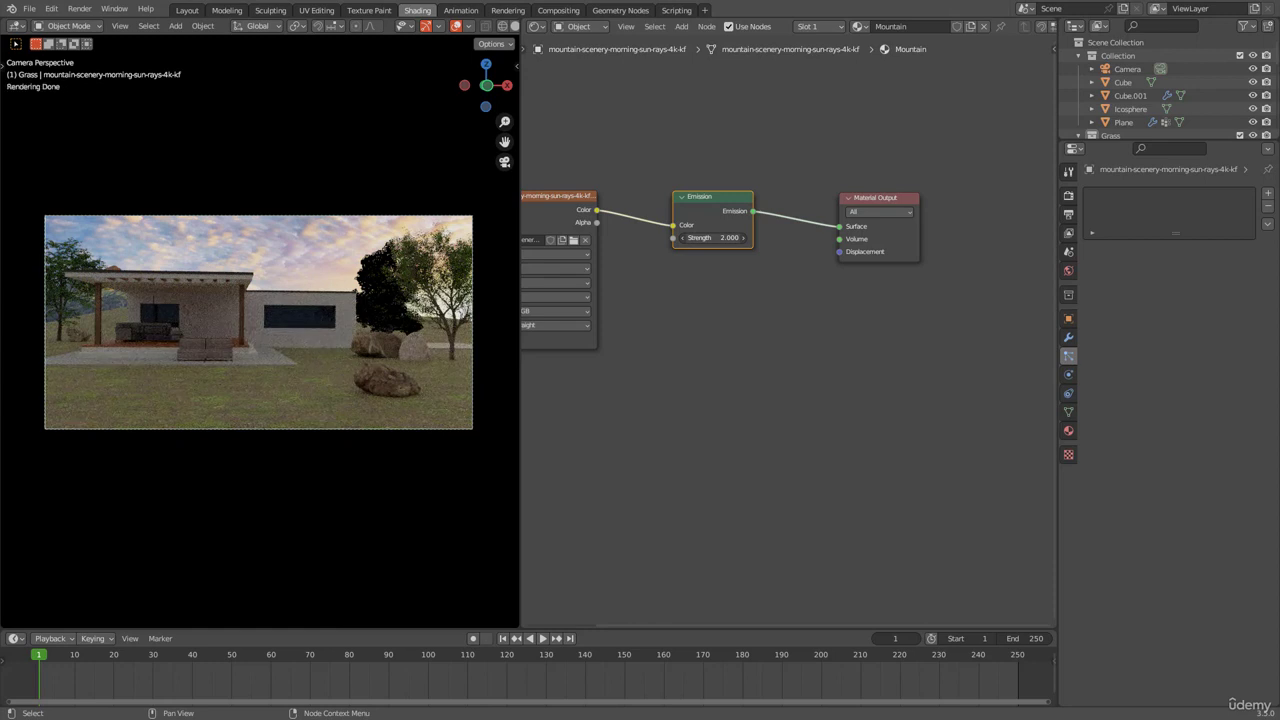
{"action": "double_click", "coordinate": [717, 237]}
{"action": "type", "text": "1"}
{"action": "key", "text": "Return"}
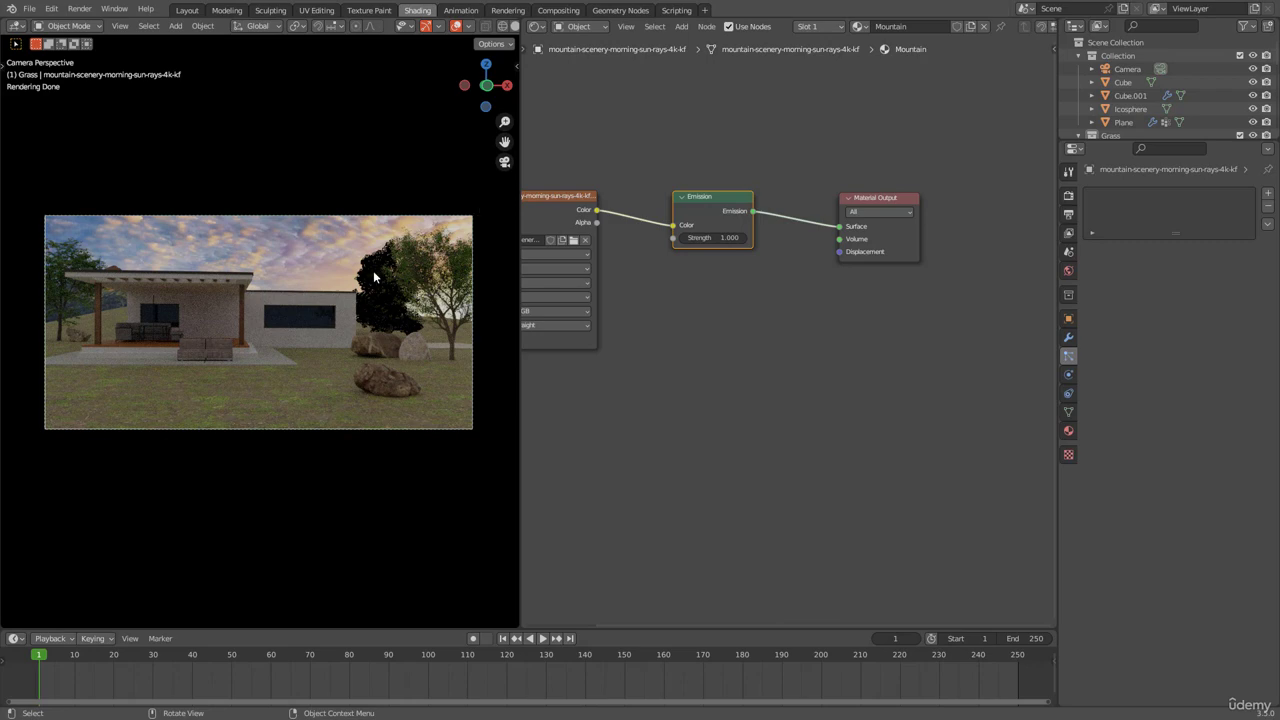
Move the mountain plane upward behind the house in camera view and return to the Layout workspace.
{"action": "key", "text": "g"}
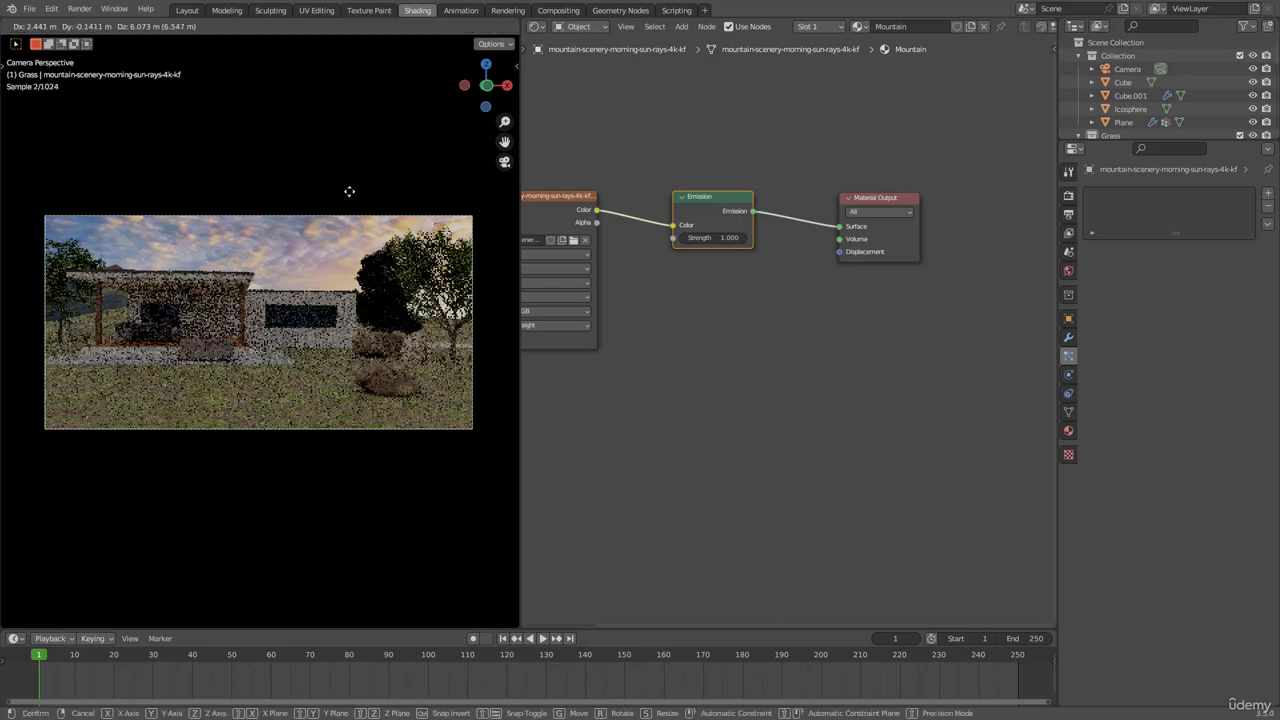
{"action": "left_click", "coordinate": [316, 199]}
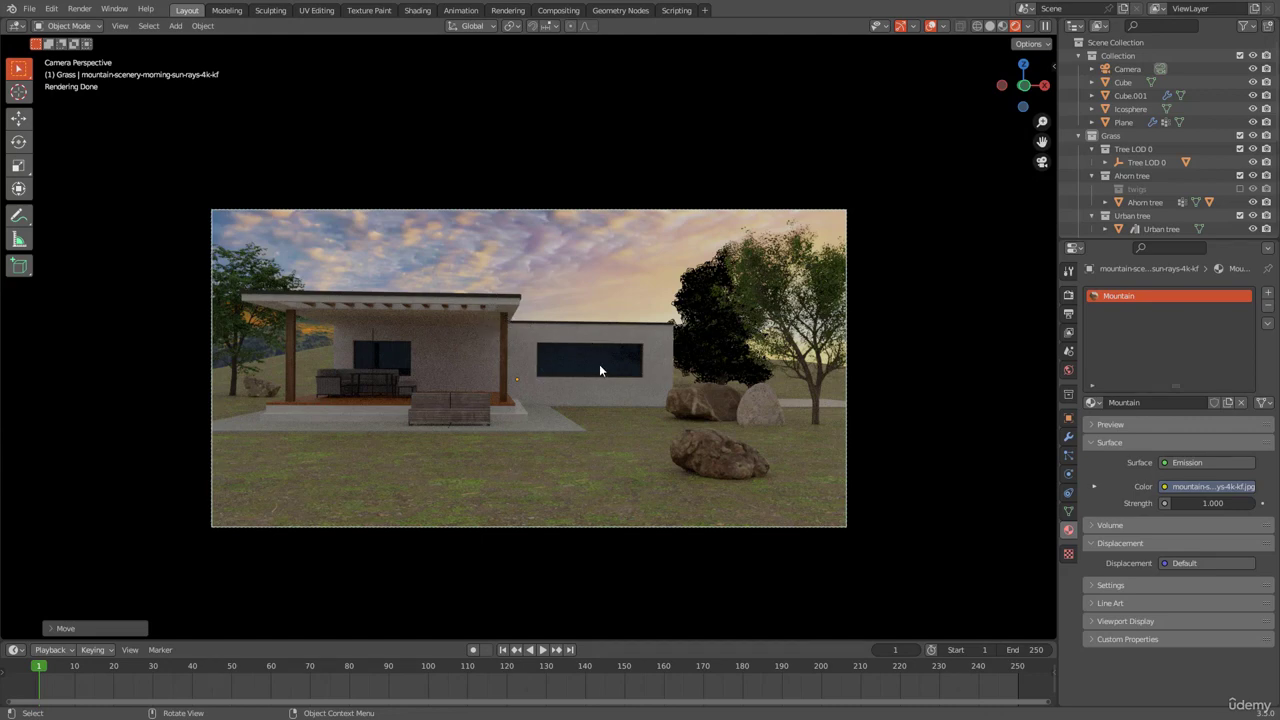
{"action": "scroll", "coordinate": [600, 365], "scroll_direction": "up", "scroll_amount": 1}
{"action": "scroll", "coordinate": [596, 283], "scroll_direction": "down", "scroll_amount": 1}
Examine how the mountain plane sits behind the house from outside angles and through the camera.
{"action": "middle_click_drag", "start_coordinate": [783, 318], "coordinate": [780, 239]}
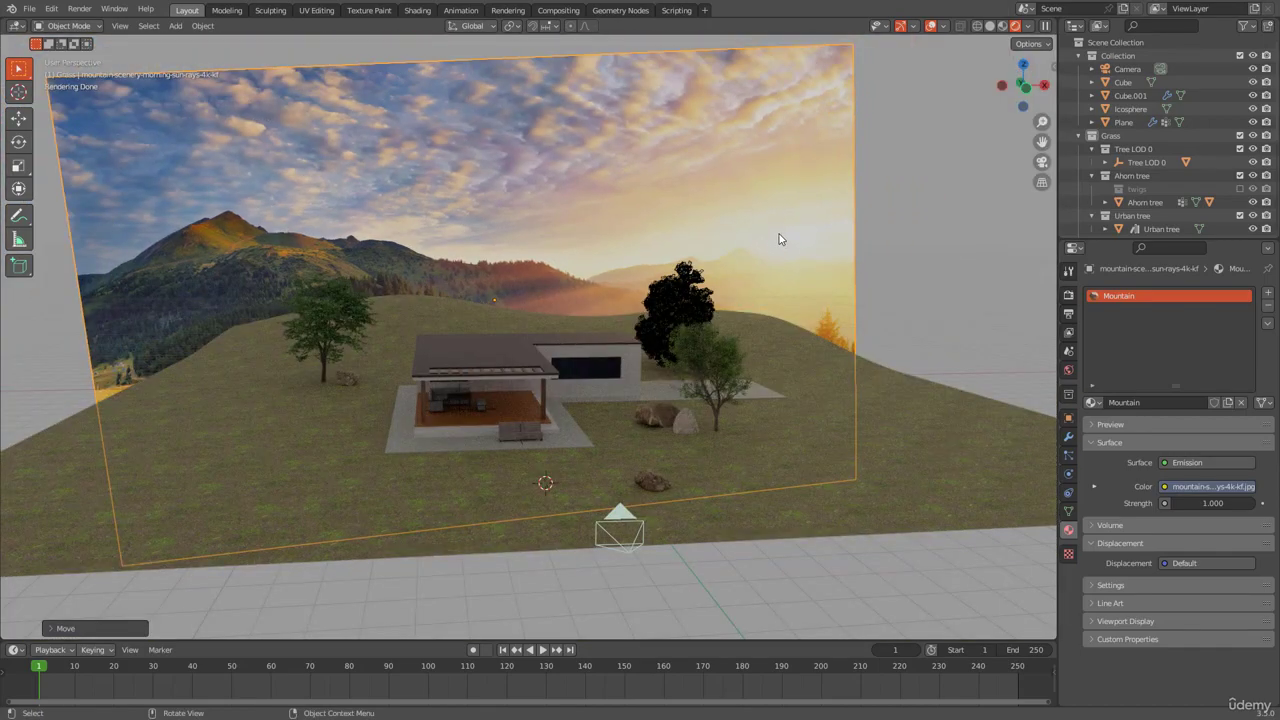
{"action": "middle_click_drag", "start_coordinate": [780, 239], "coordinate": [759, 285]}
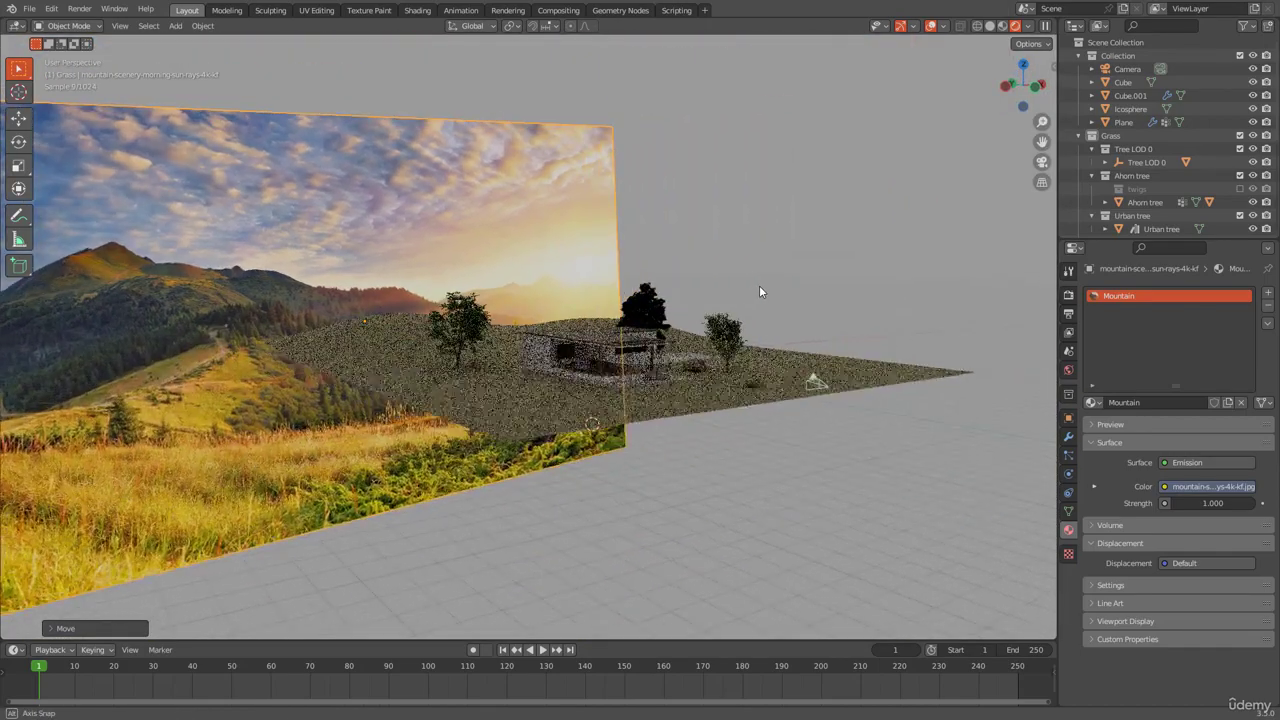
{"action": "key", "text": "KP_0"}
{"action": "key", "text": "KP_0"}
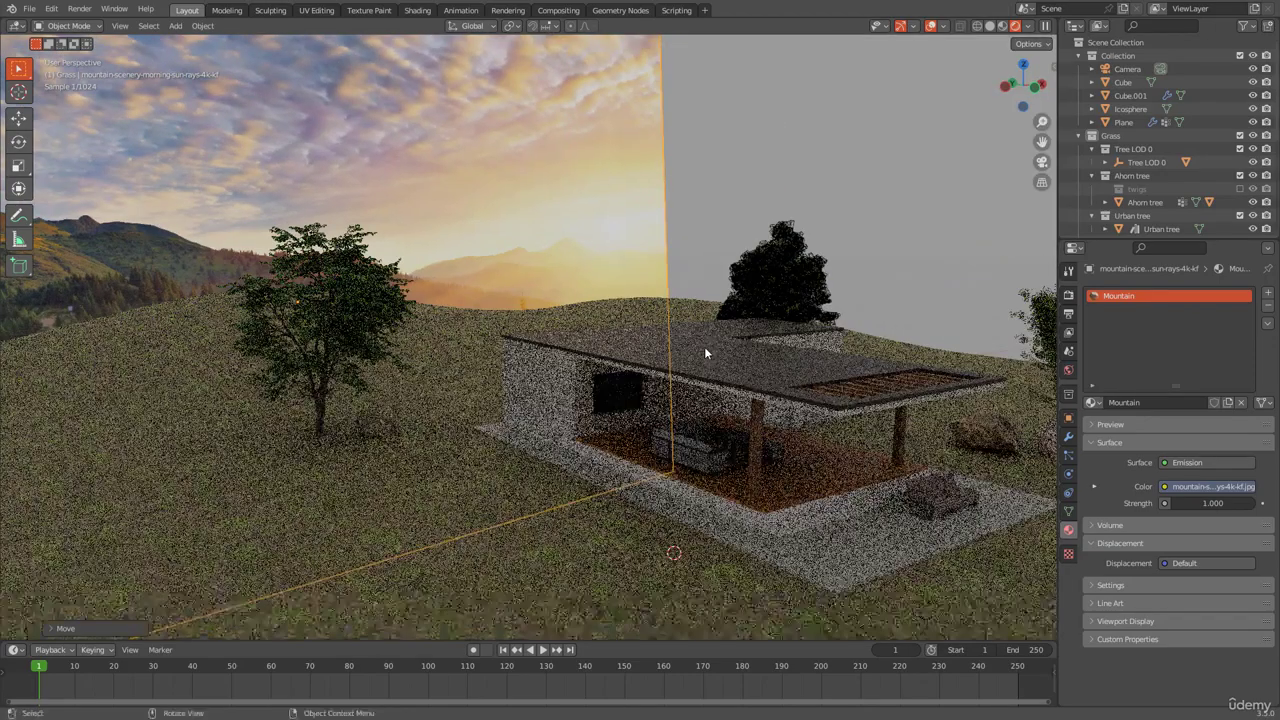
{"action": "key", "text": "KP_0"}
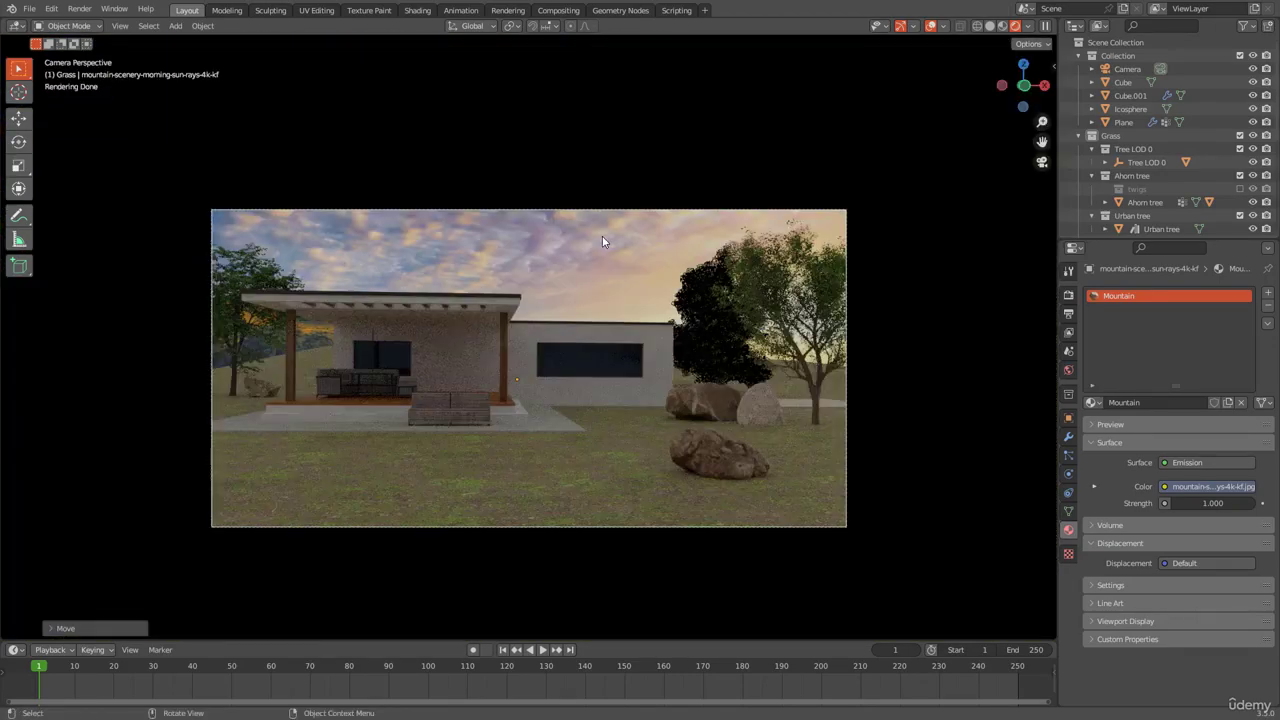
{"action": "scroll", "coordinate": [537, 300], "scroll_direction": "down", "scroll_amount": 3}
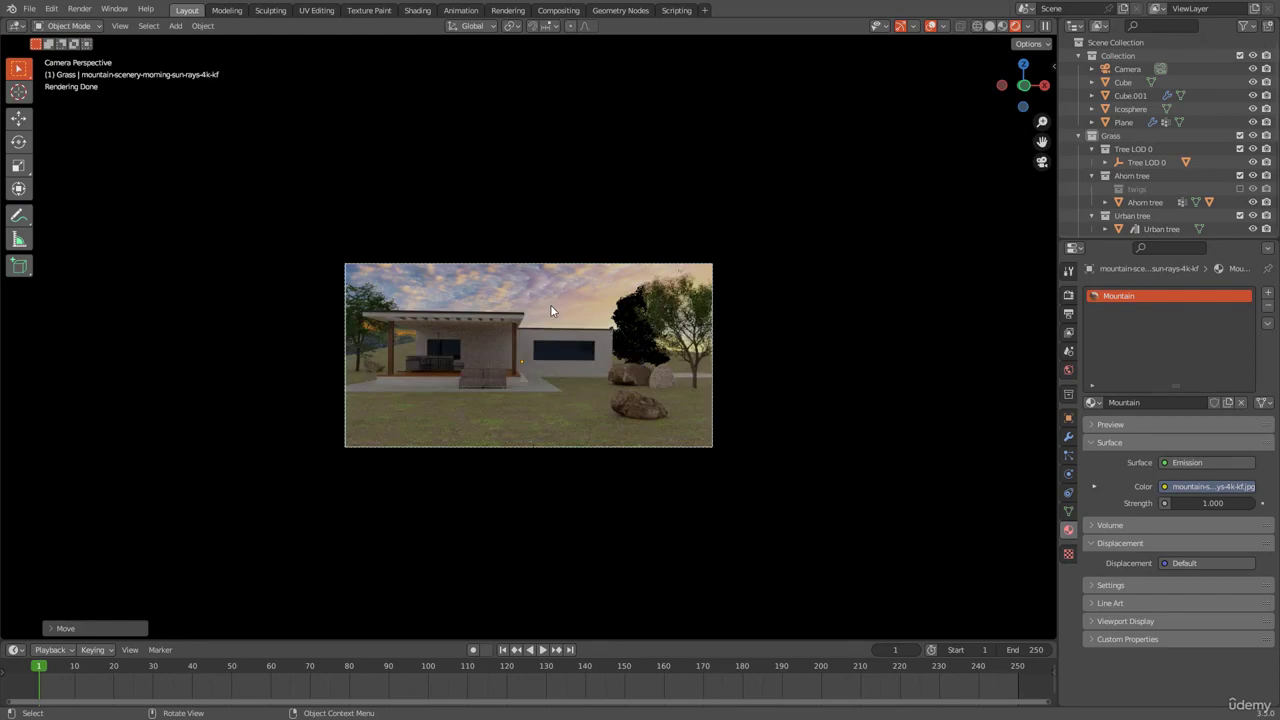
{"action": "scroll", "coordinate": [550, 305], "scroll_direction": "up", "scroll_amount": 4}
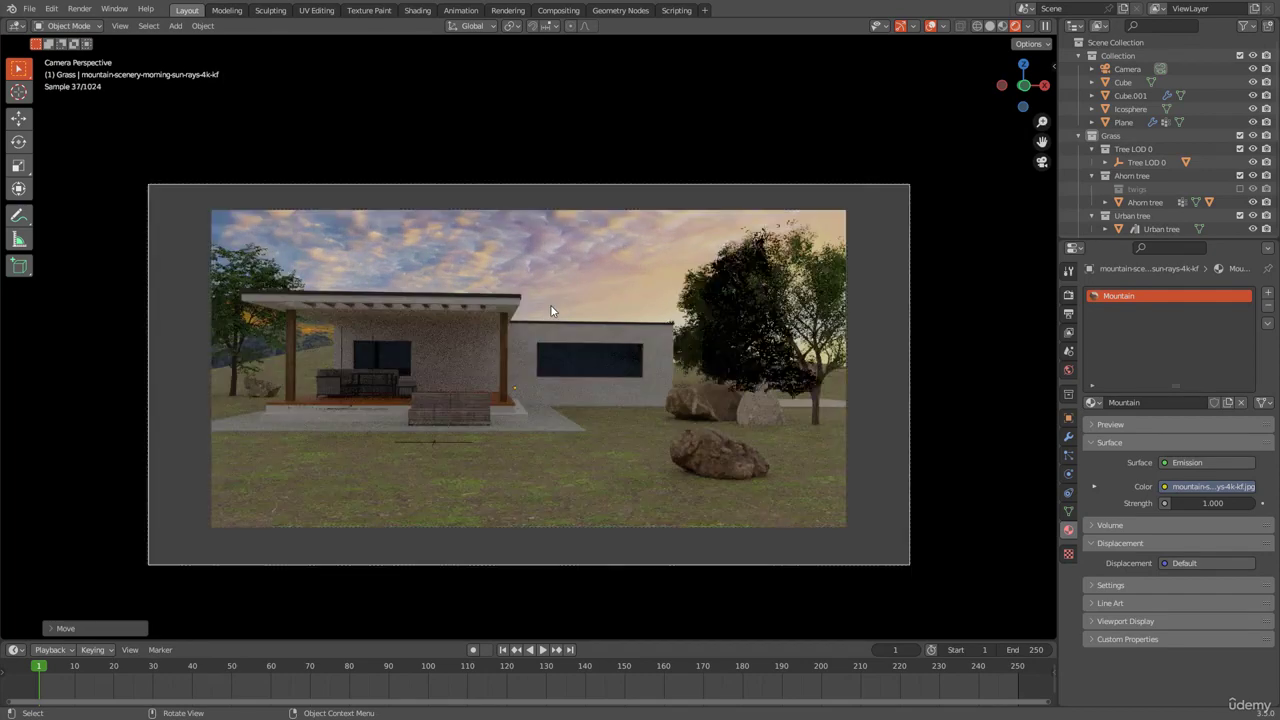
{"action": "scroll", "coordinate": [550, 310], "scroll_direction": "up", "scroll_amount": 2}
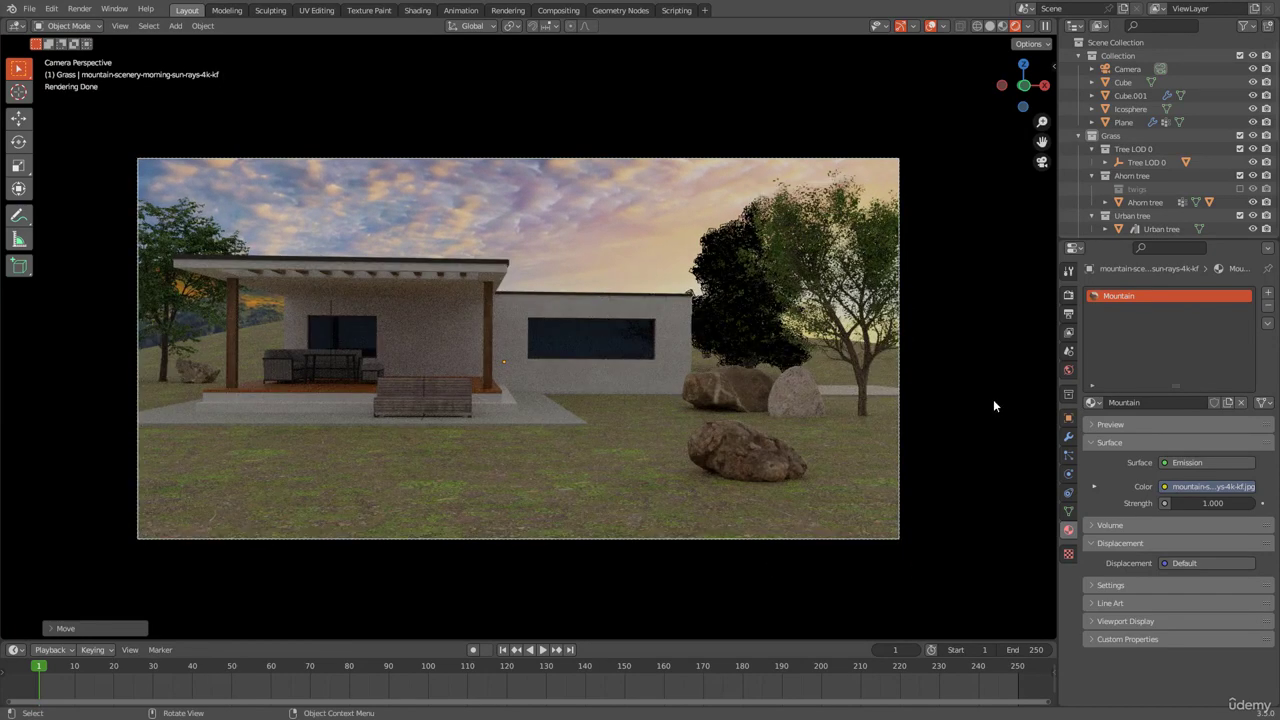
Assign a Sky Texture to the World background color.
{"action": "left_click", "coordinate": [1068, 370]}
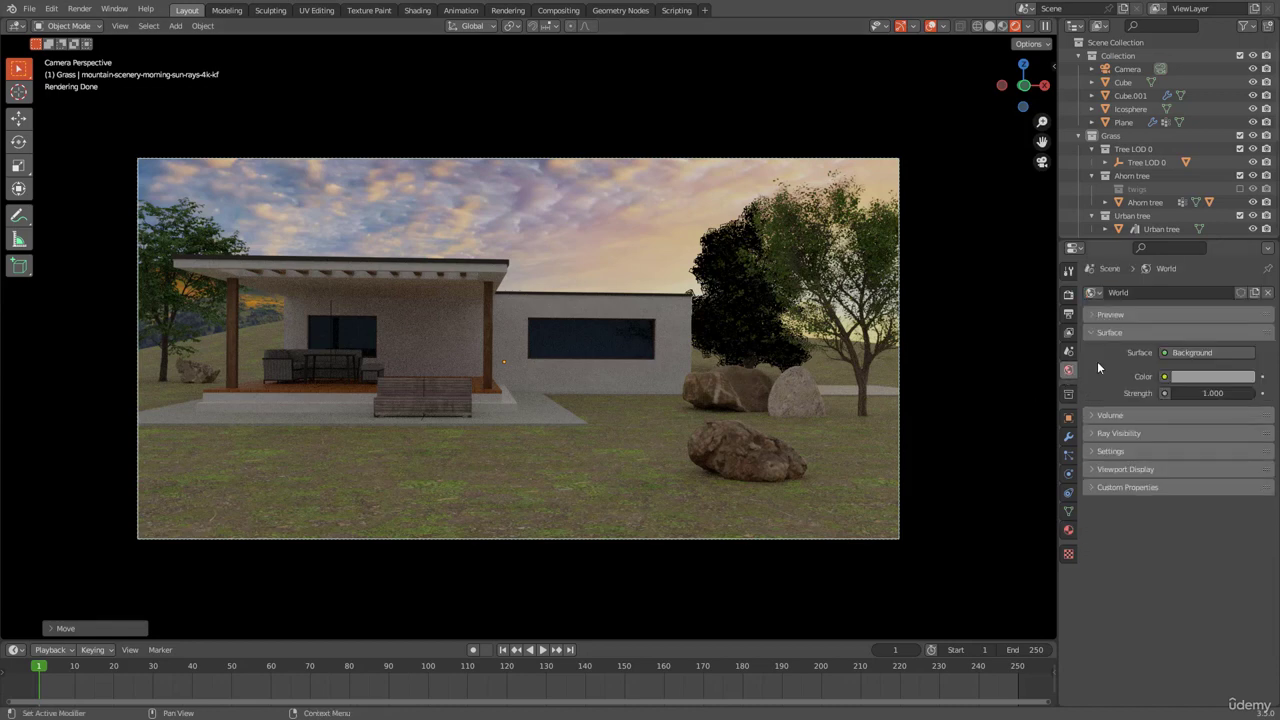
{"action": "left_click", "coordinate": [1165, 376]}
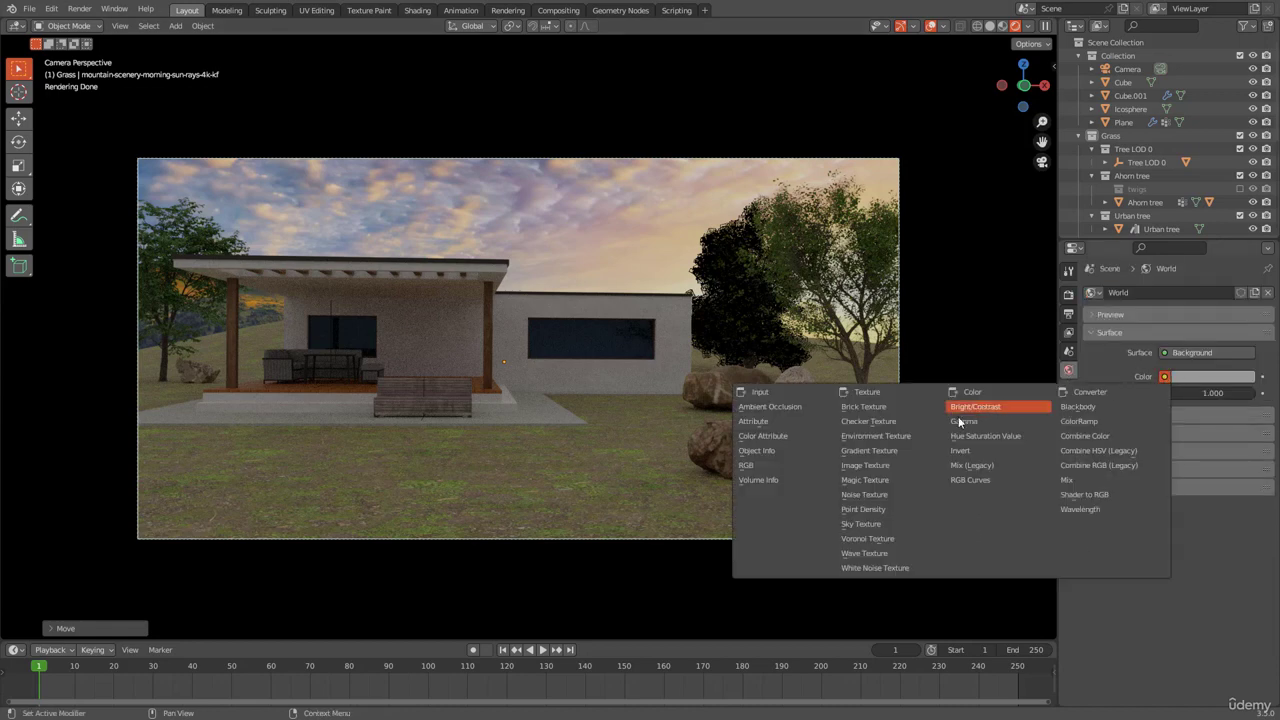
{"action": "left_click", "coordinate": [864, 523]}
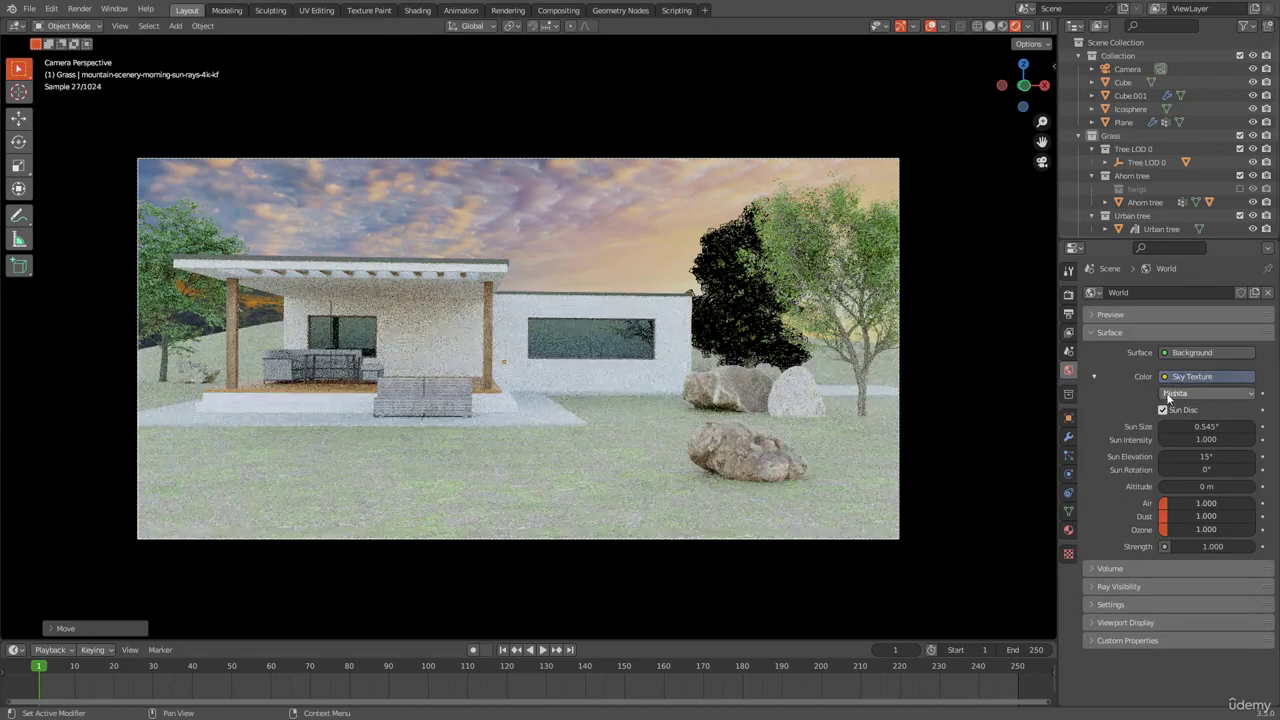
Select the mountain image plane and turn off its Shadow ray visibility.
{"action": "middle_click_drag", "start_coordinate": [560, 330], "coordinate": [60, 339]}
{"action": "scroll", "coordinate": [640, 295], "scroll_direction": "down", "scroll_amount": 6}
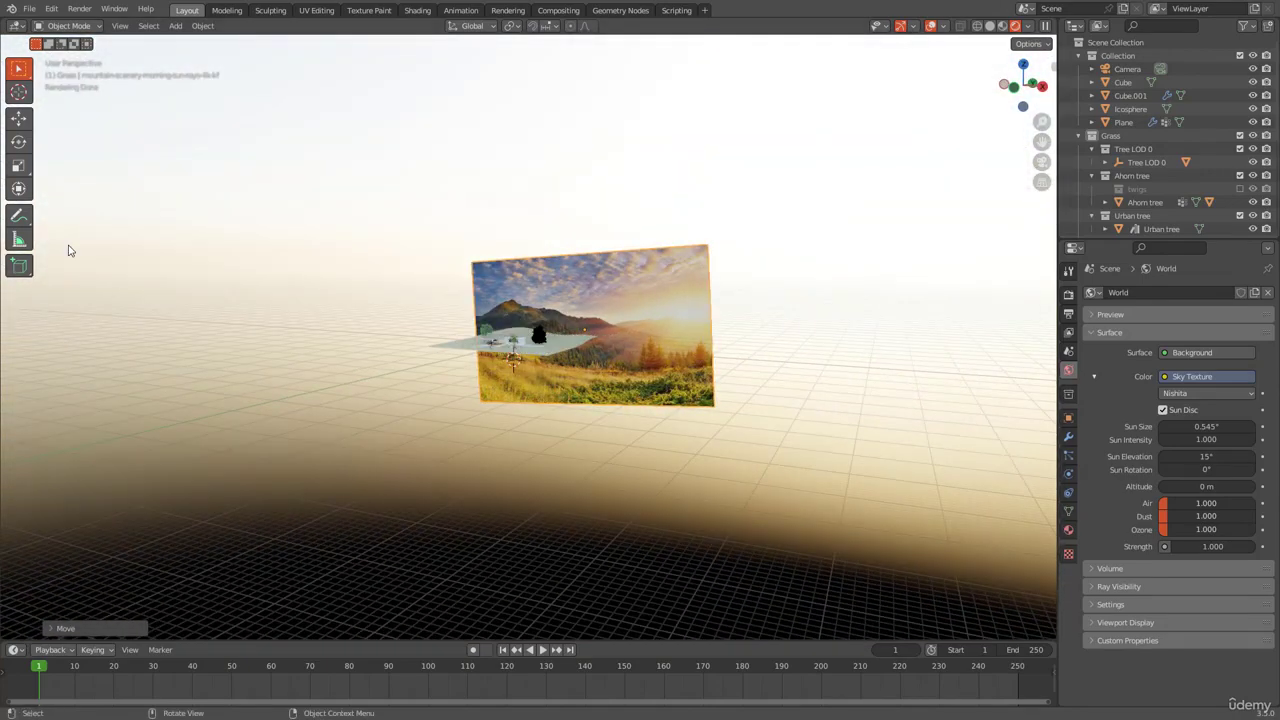
{"action": "middle_click_drag", "start_coordinate": [740, 260], "coordinate": [690, 337]}
{"action": "key", "text": "KP_0"}
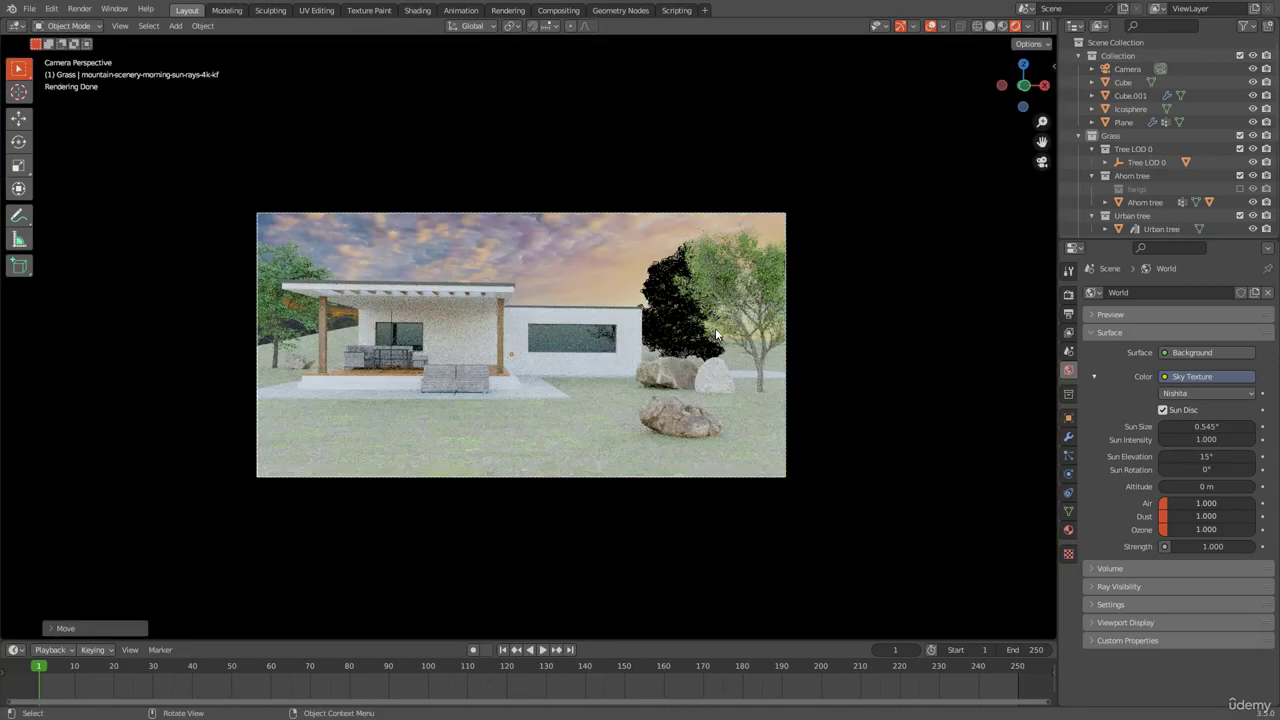
{"action": "key", "text": "KP_0"}
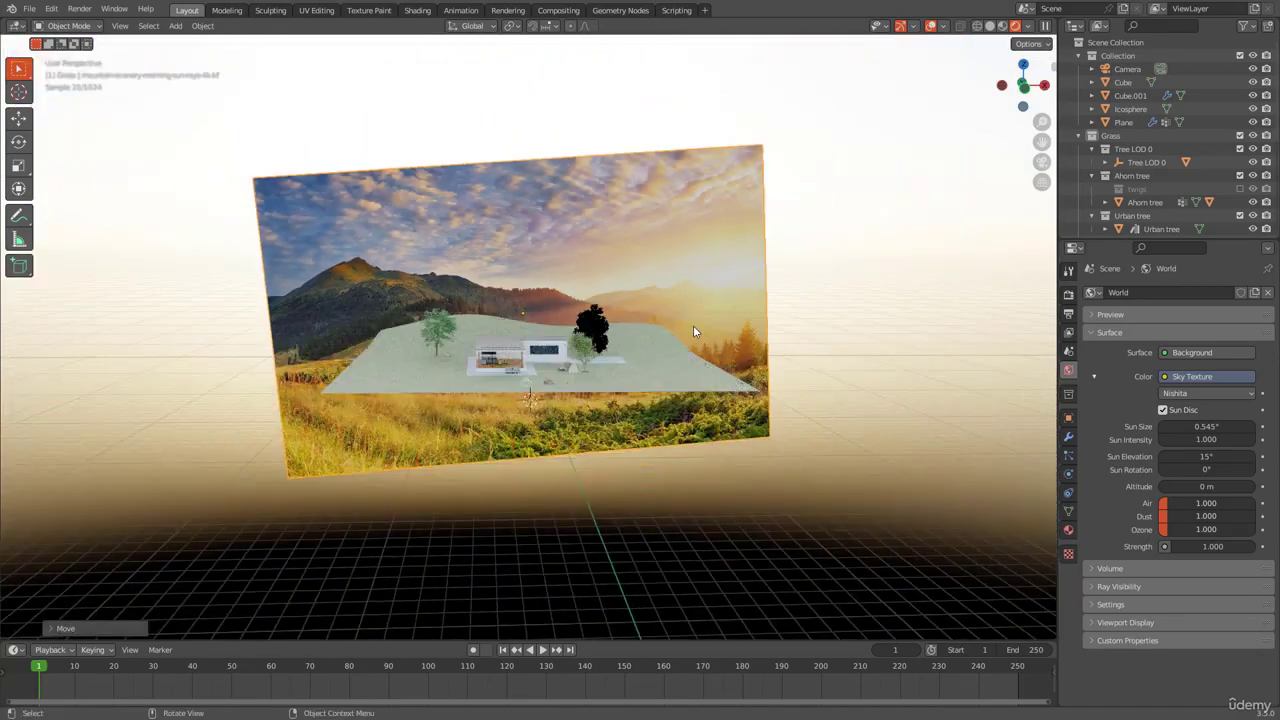
{"action": "left_click", "coordinate": [640, 200]}
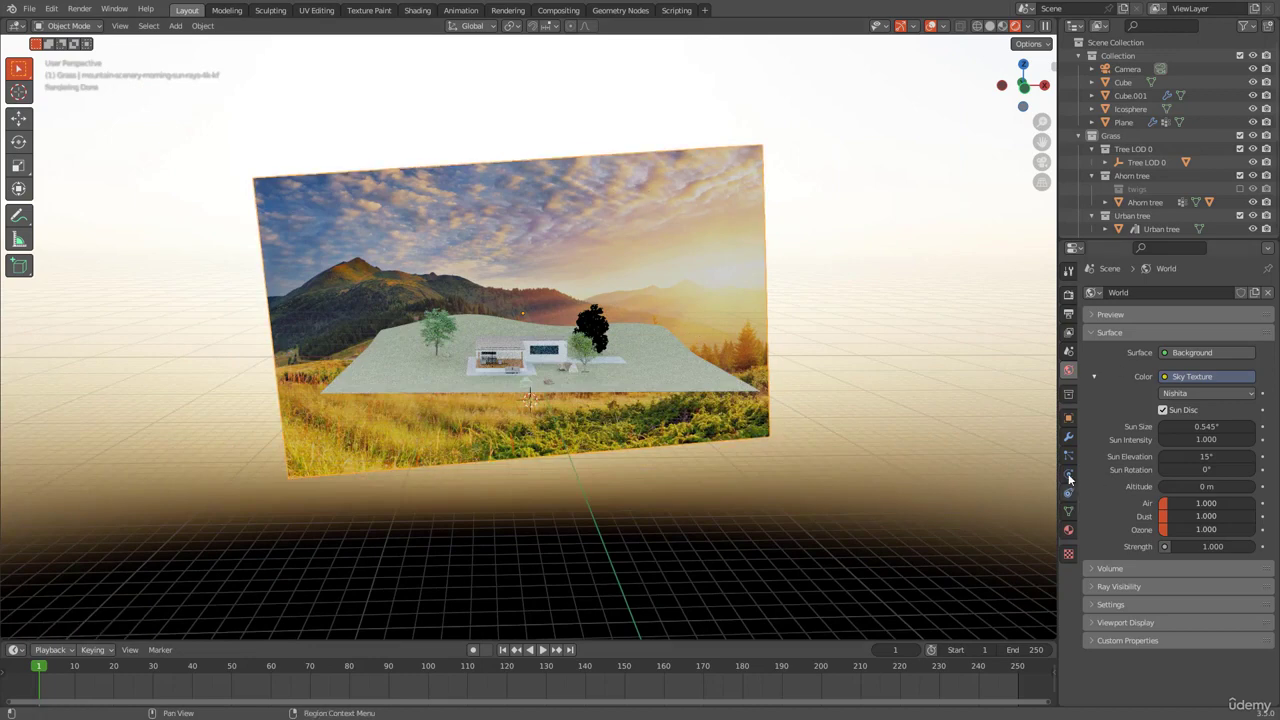
{"action": "left_click", "coordinate": [1067, 420]}
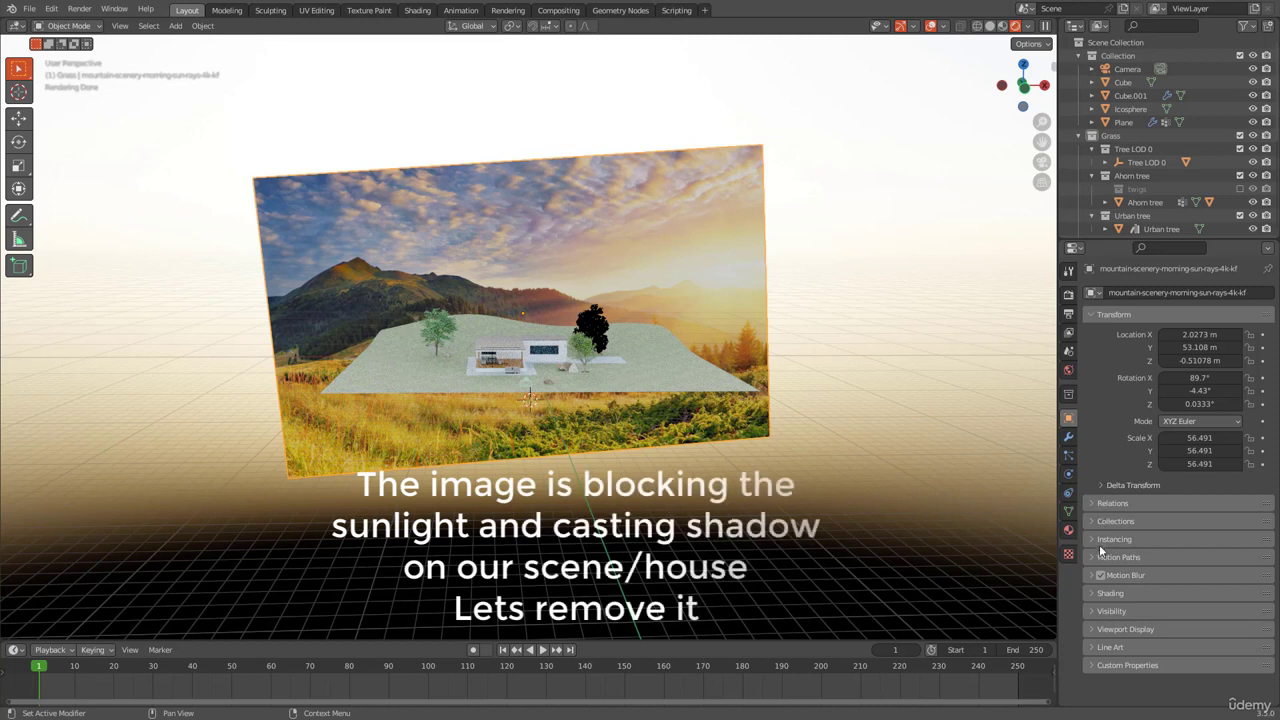
{"action": "left_click", "coordinate": [1117, 611]}
{"action": "scroll", "coordinate": [1128, 580], "scroll_direction": "down", "scroll_amount": 5}
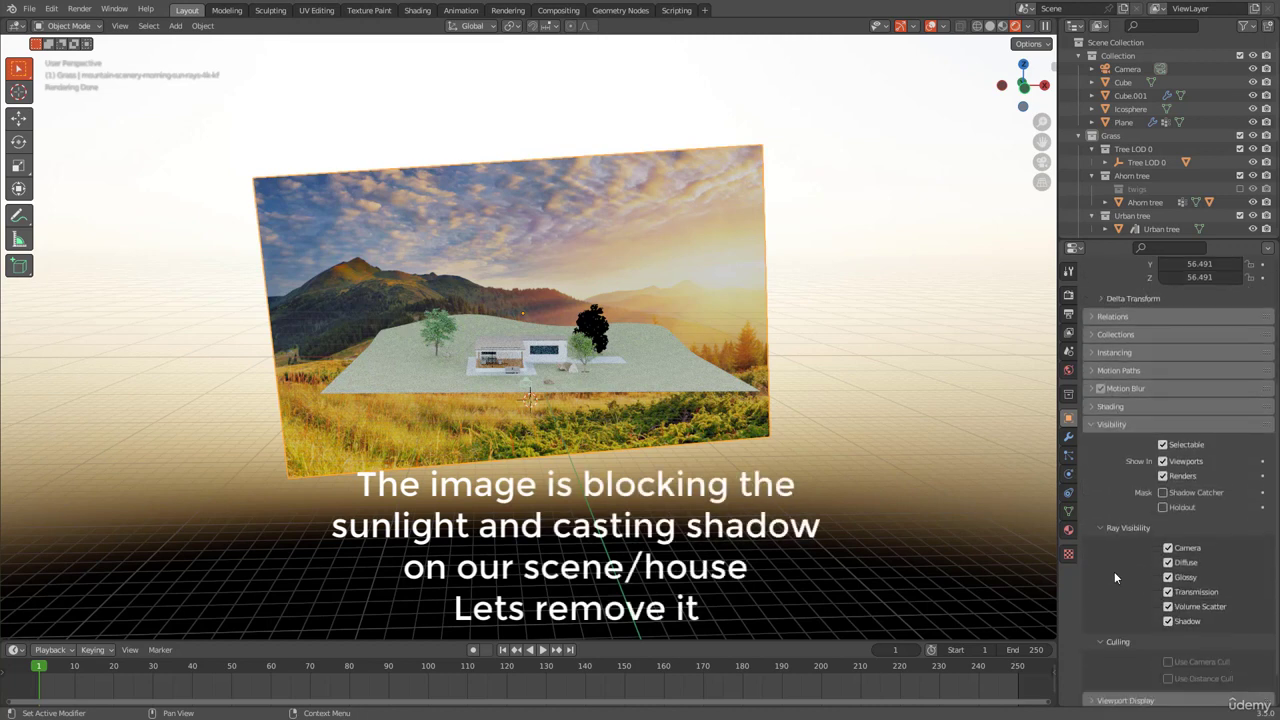
{"action": "scroll", "coordinate": [1117, 574], "scroll_direction": "down", "scroll_amount": 2}
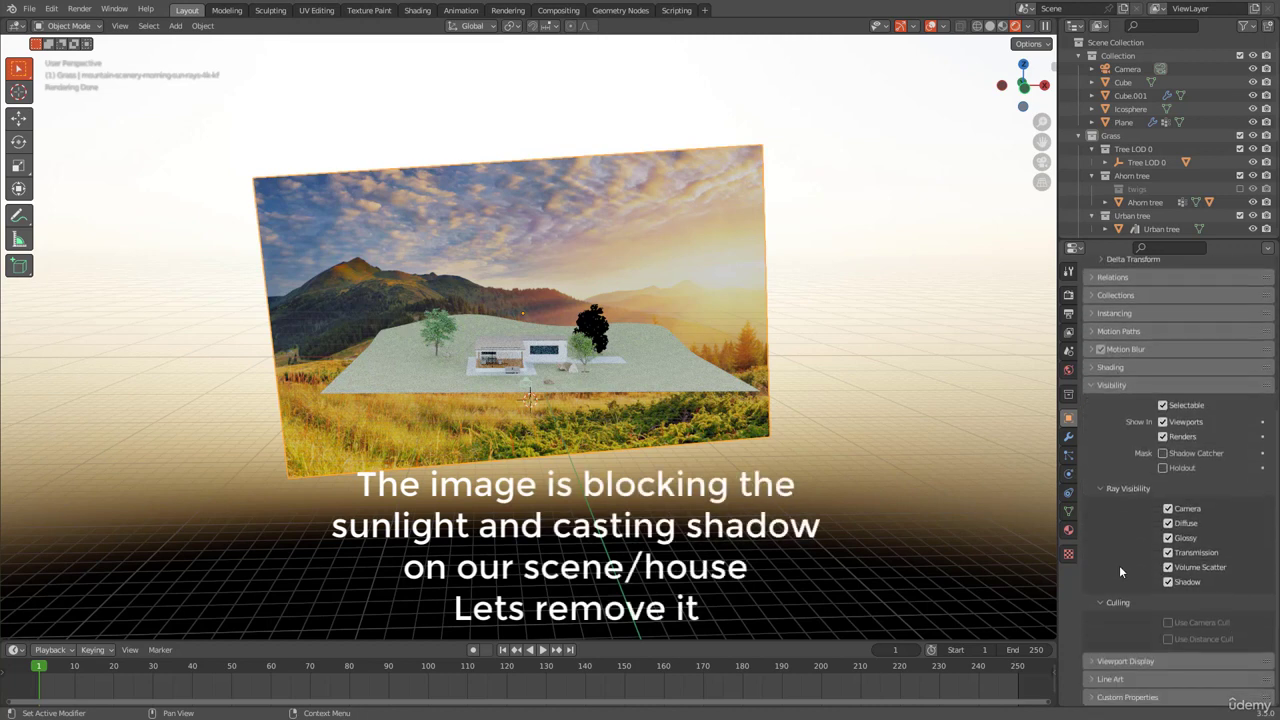
{"action": "left_click", "coordinate": [1169, 582]}
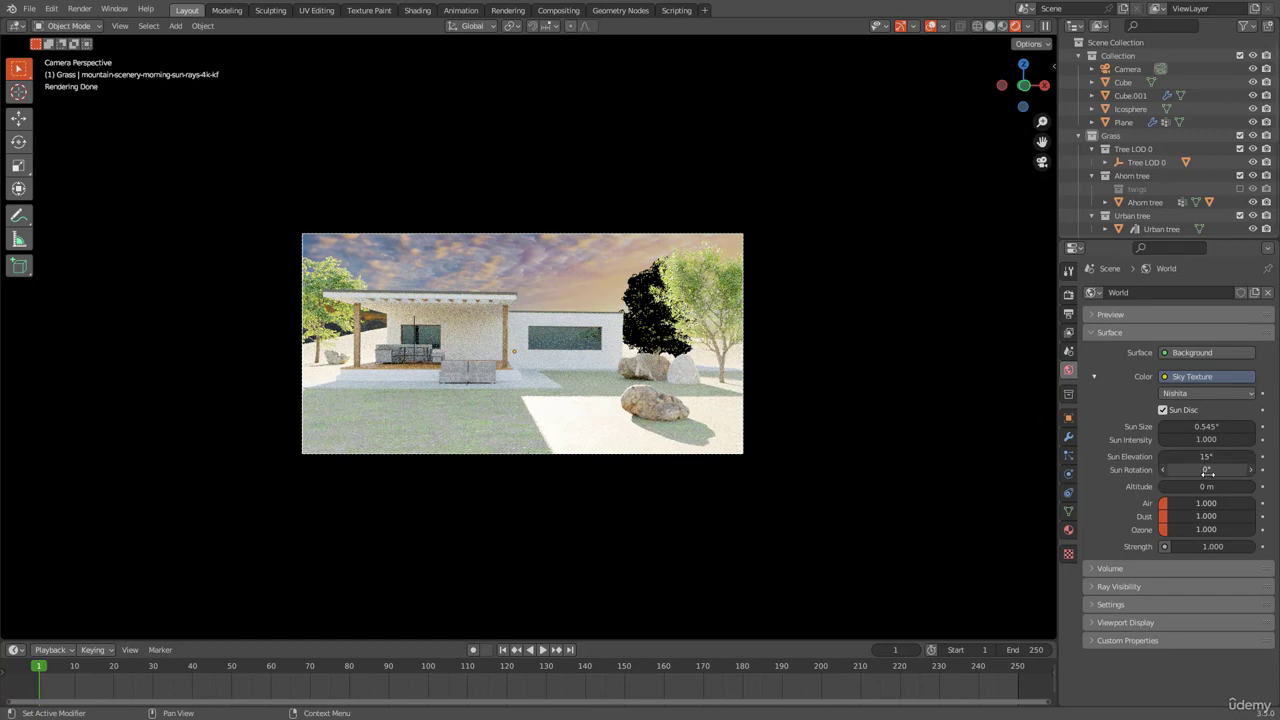
Set the World sky texture's sun rotation to 34.5° and its sun elevation to 4°.
{"action": "left_click_drag", "start_coordinate": [1207, 470], "coordinate": [1251, 470]}
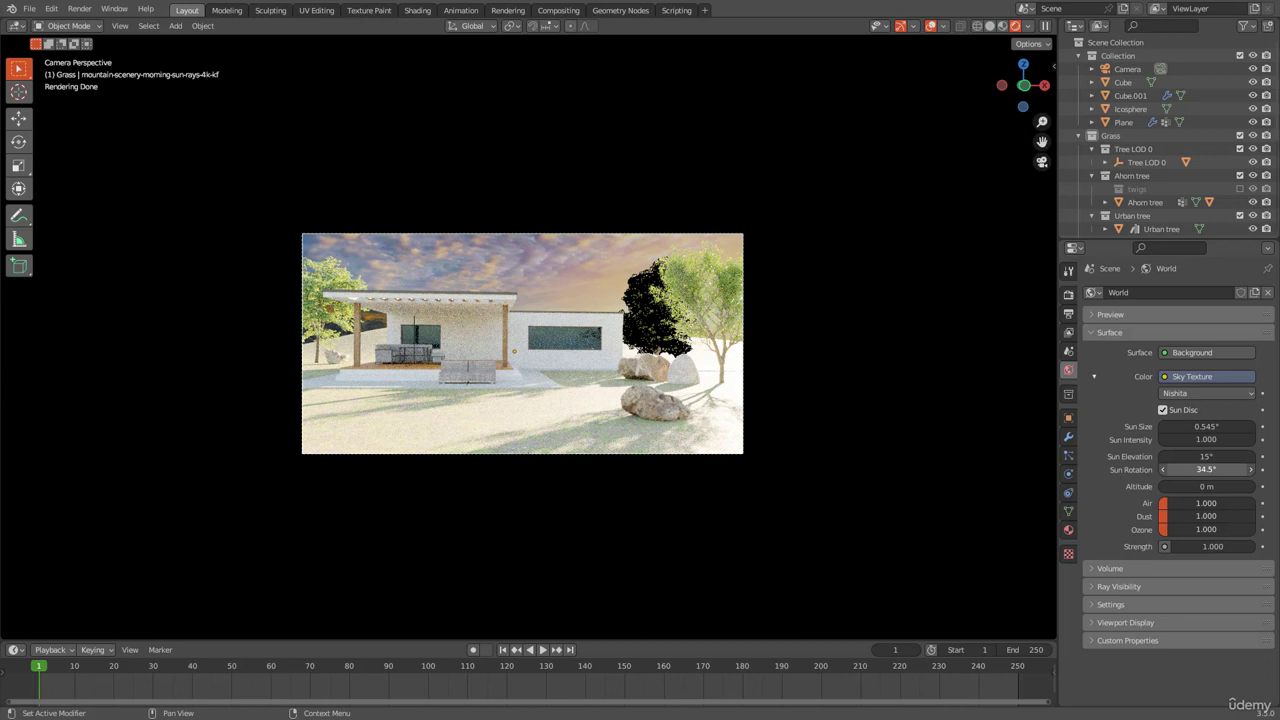
{"action": "left_click", "coordinate": [1206, 458]}
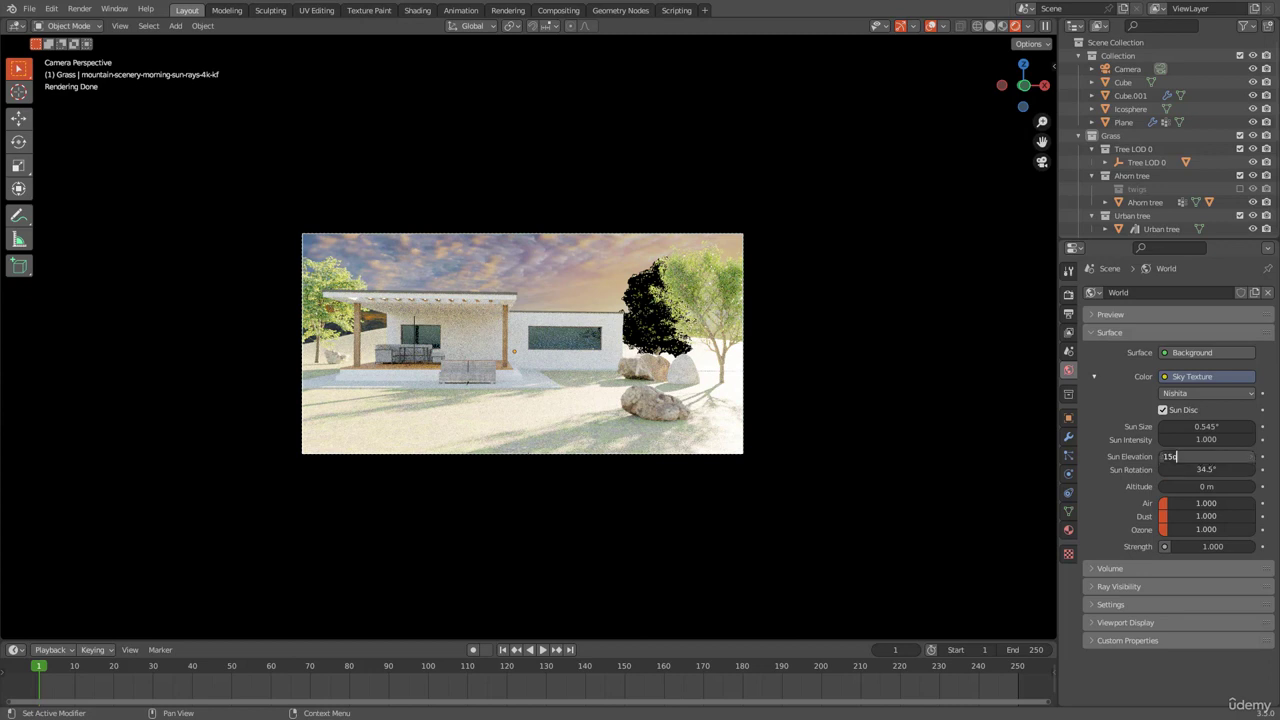
{"action": "key", "text": "ctrl+a"}
{"action": "type", "text": "4"}
{"action": "key", "text": "Return"}
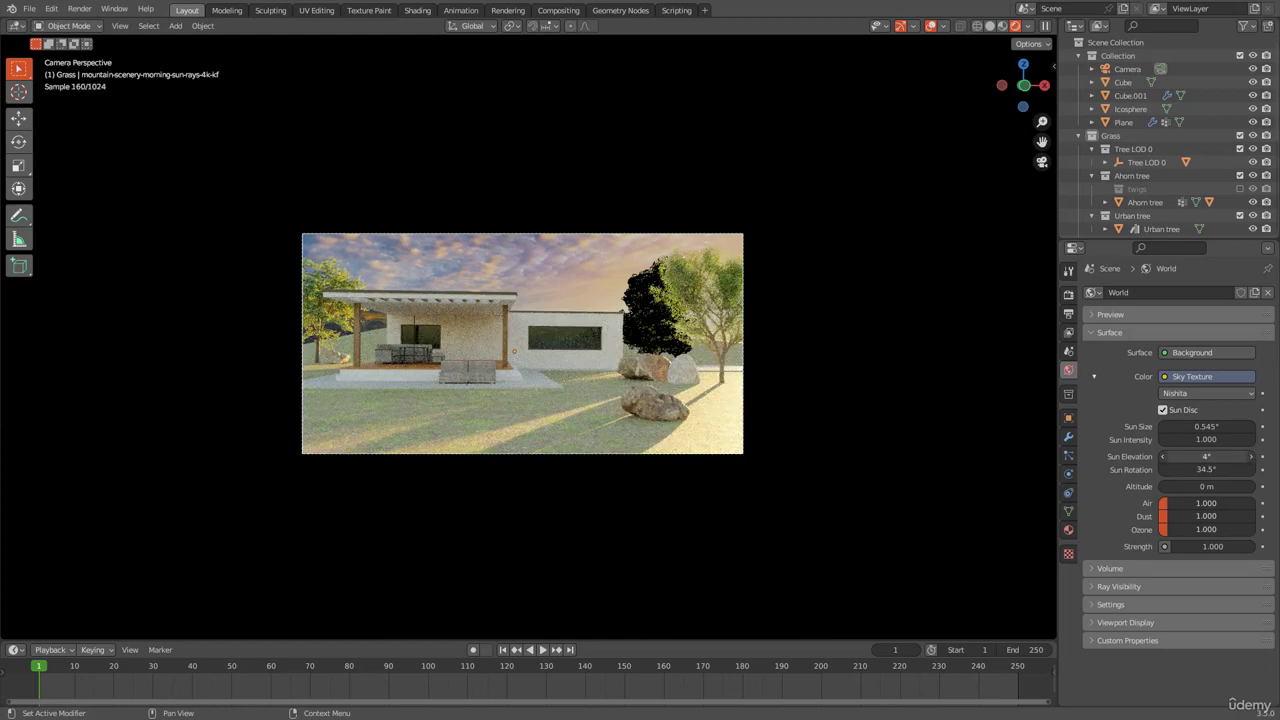
{"action": "scroll", "coordinate": [771, 409], "scroll_direction": "up", "scroll_amount": 2}
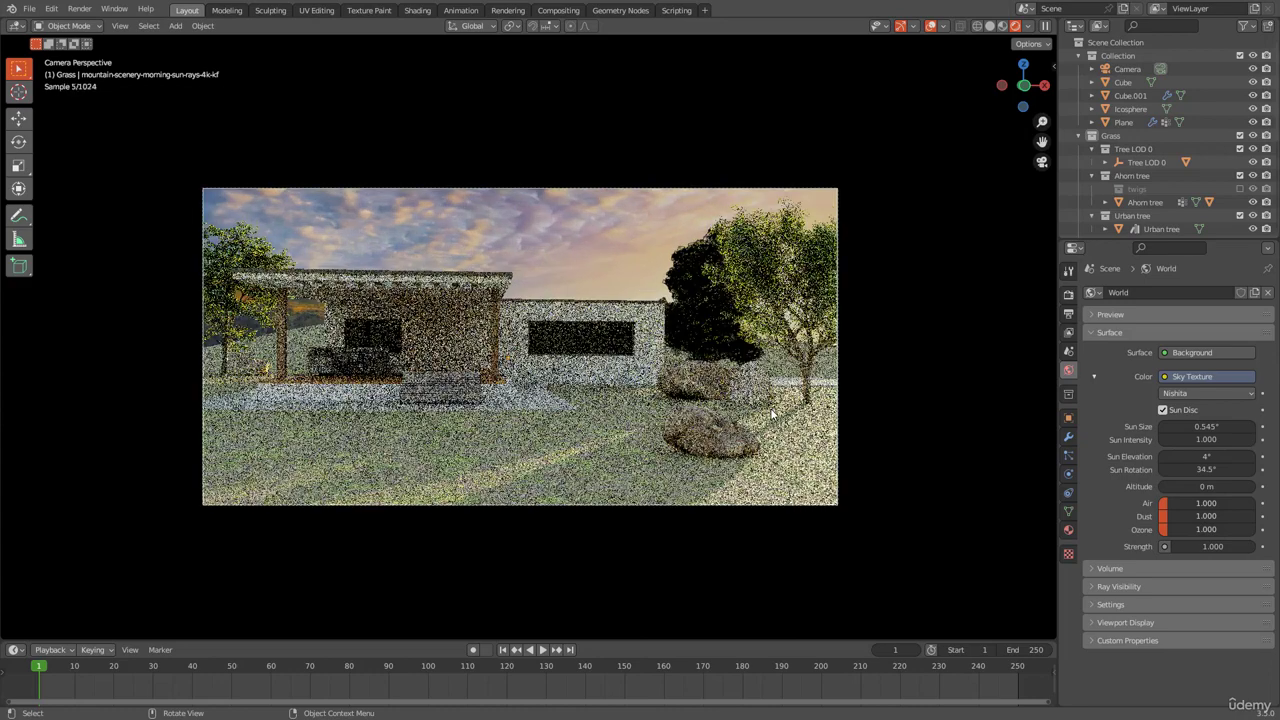
Set the sky texture's sun intensity to 0.2.
{"action": "left_click", "coordinate": [1207, 439]}
{"action": "type", "text": "0.2"}
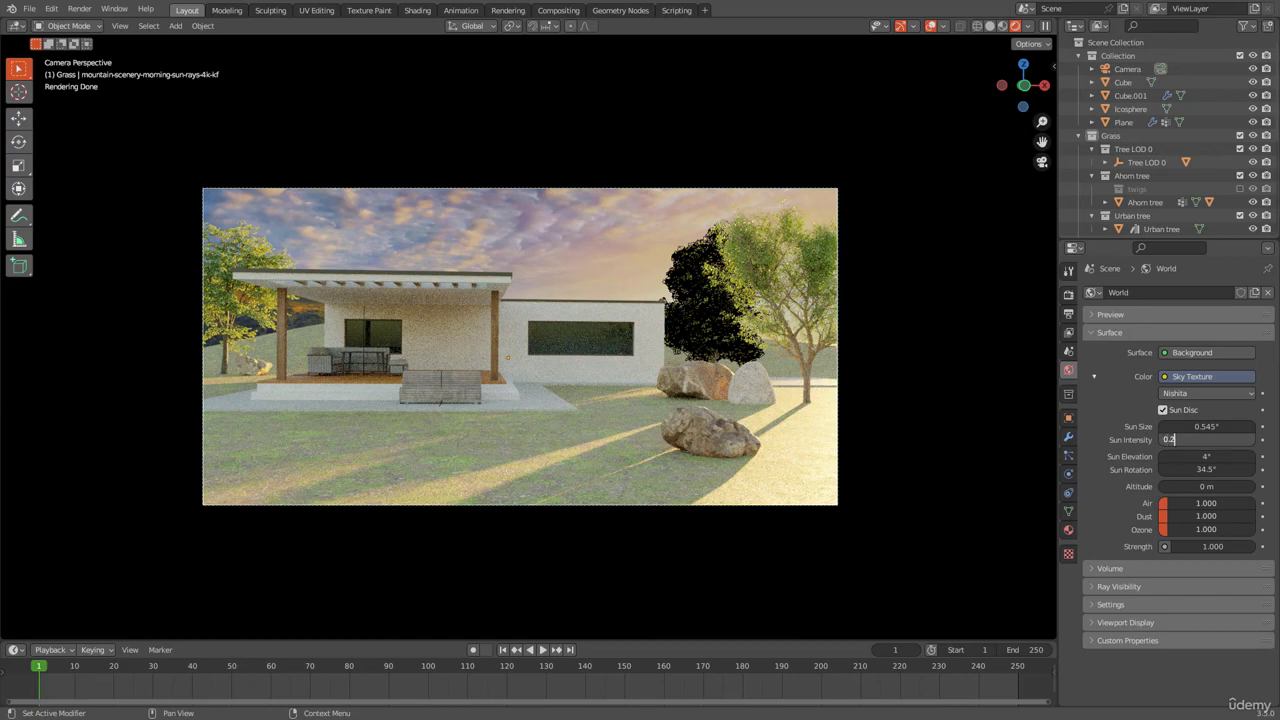
{"action": "key", "text": "Return"}
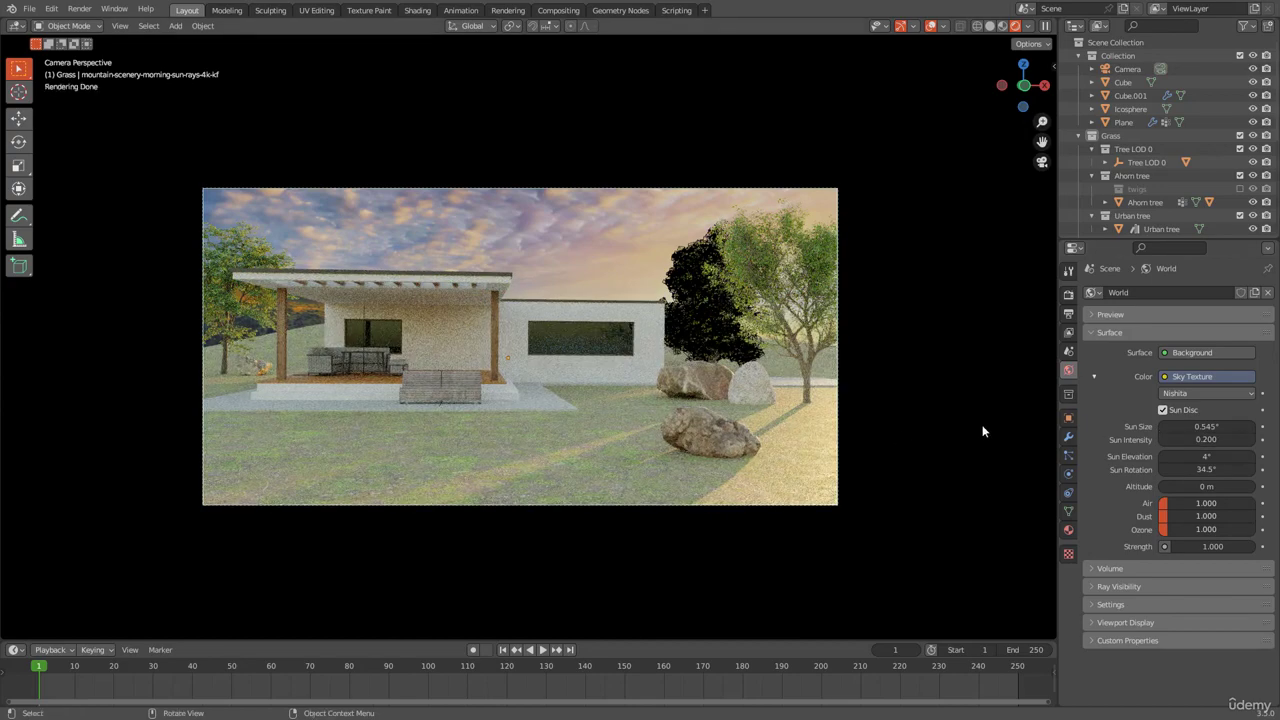
Readjust the sky texture's sun elevation to 8° and its sun rotation to 34.8°.
{"action": "left_click", "coordinate": [1205, 451]}
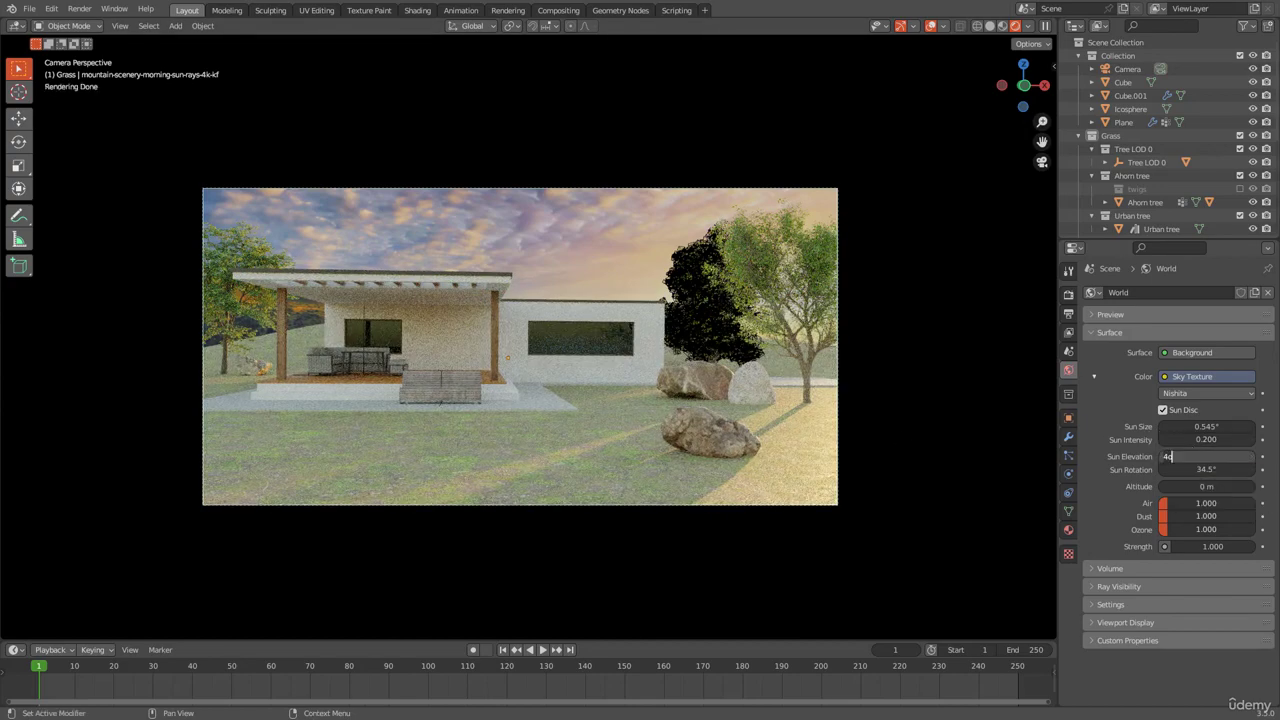
{"action": "type", "text": "4d"}
{"action": "key", "text": "Return"}
{"action": "left_click_drag", "start_coordinate": [1200, 469], "coordinate": [1226, 456]}
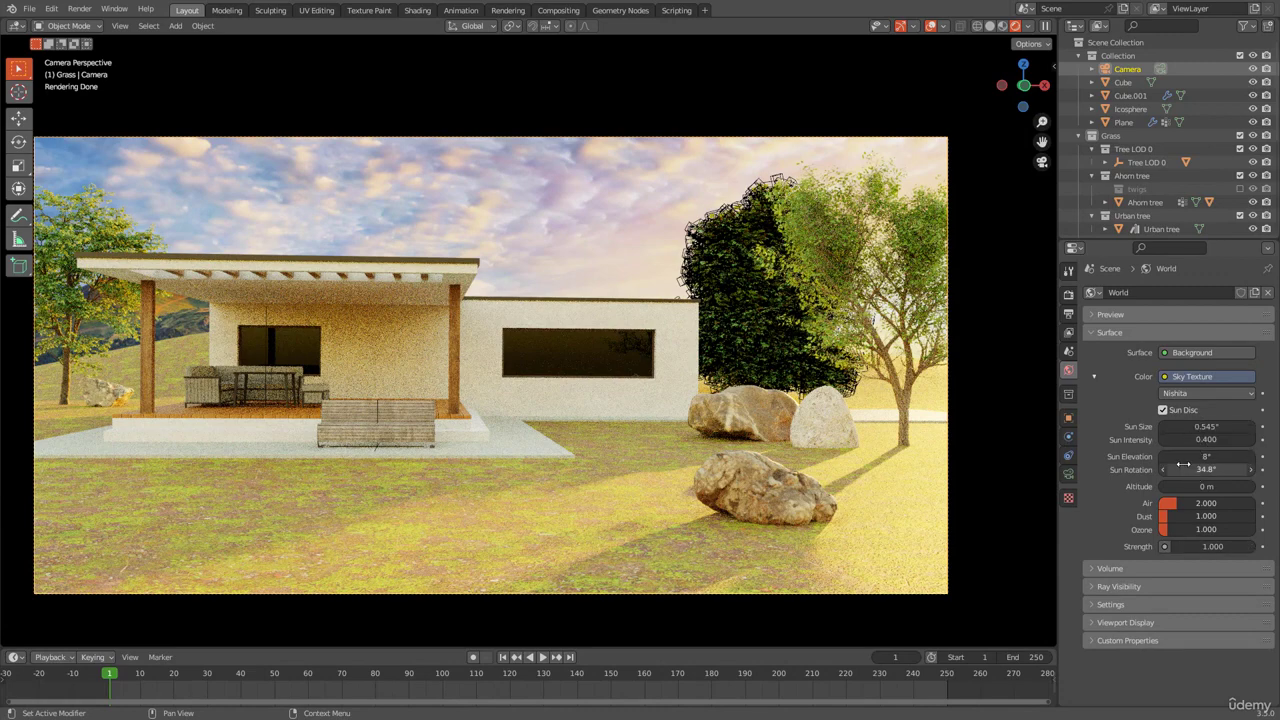
Review the scene's render settings from sampling to color management, collapsing the Light Paths and Performance sections.
{"action": "left_click", "coordinate": [1068, 295]}
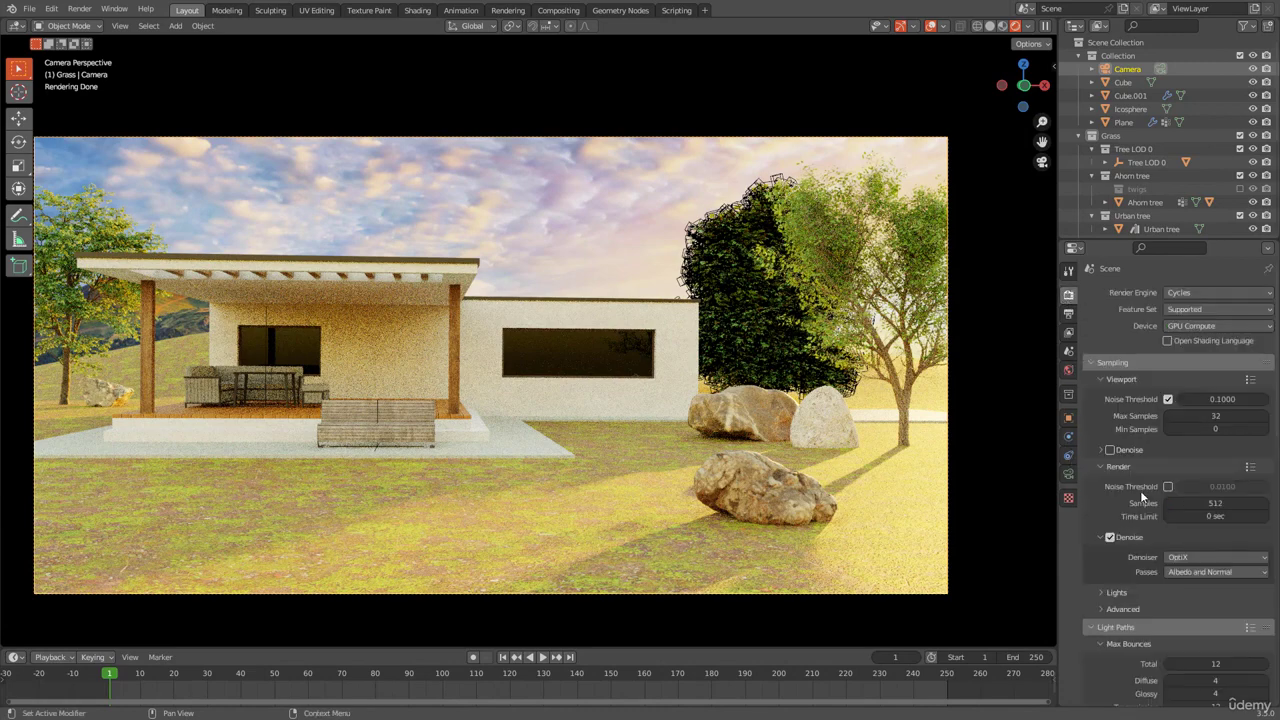
{"action": "scroll", "coordinate": [1148, 600], "scroll_direction": "down", "scroll_amount": 10}
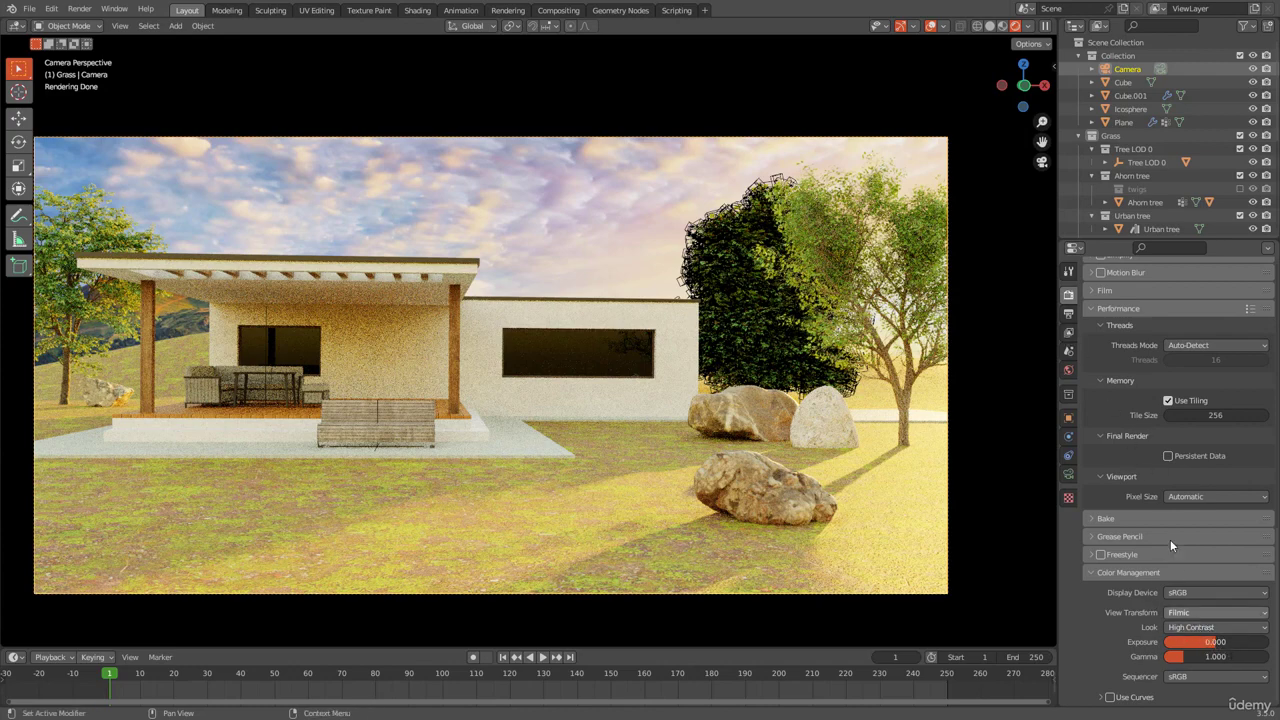
{"action": "scroll", "coordinate": [1124, 552], "scroll_direction": "up", "scroll_amount": 8}
{"action": "left_click", "coordinate": [1101, 508]}
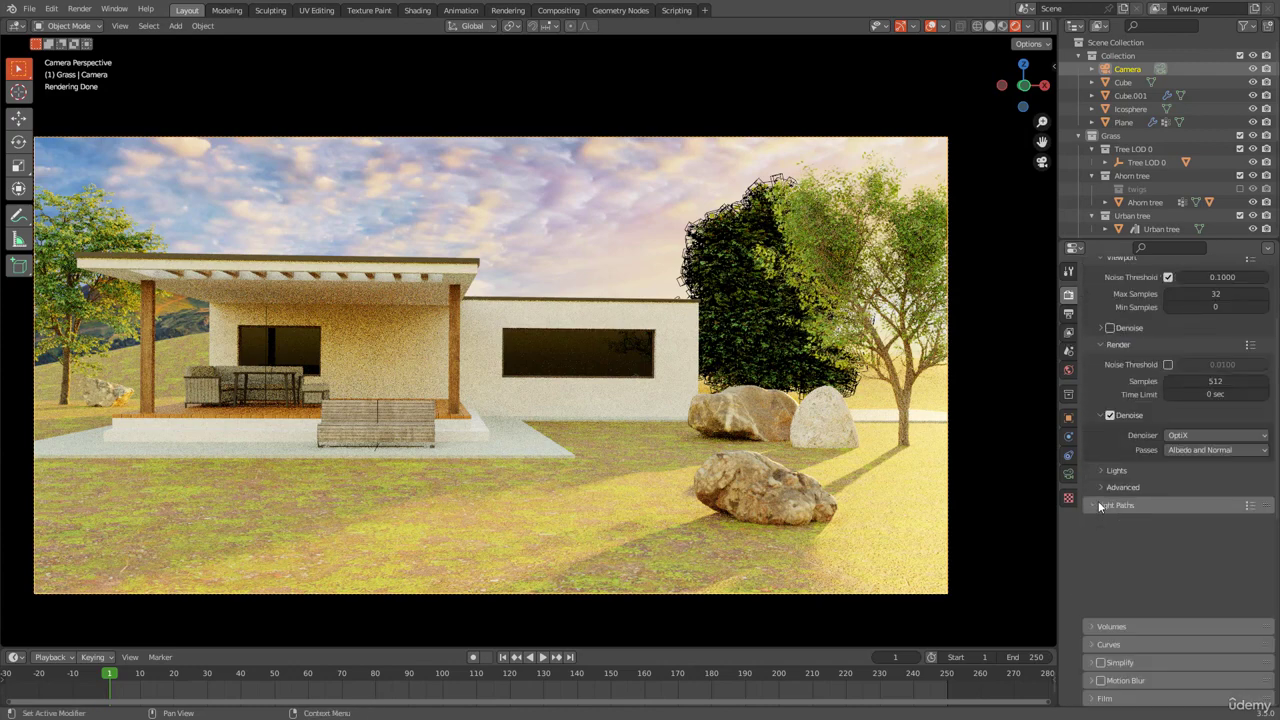
{"action": "scroll", "coordinate": [1119, 496], "scroll_direction": "down", "scroll_amount": 4}
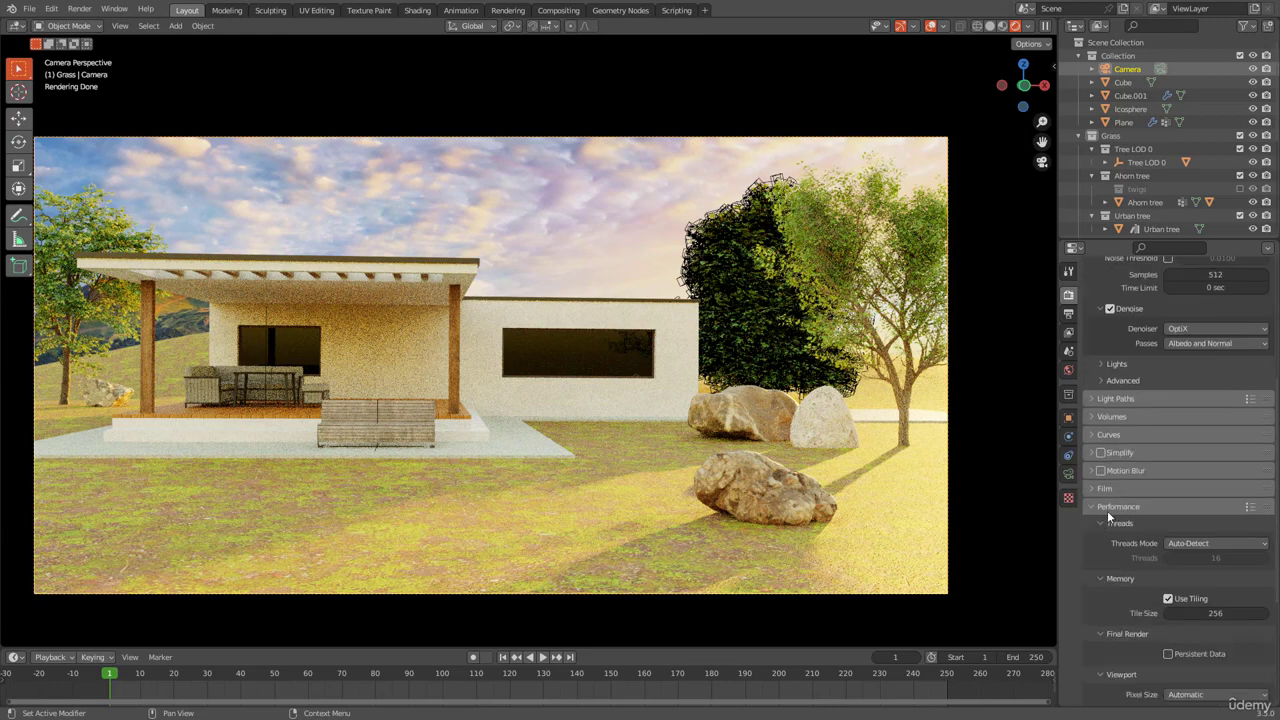
{"action": "left_click", "coordinate": [1107, 507]}
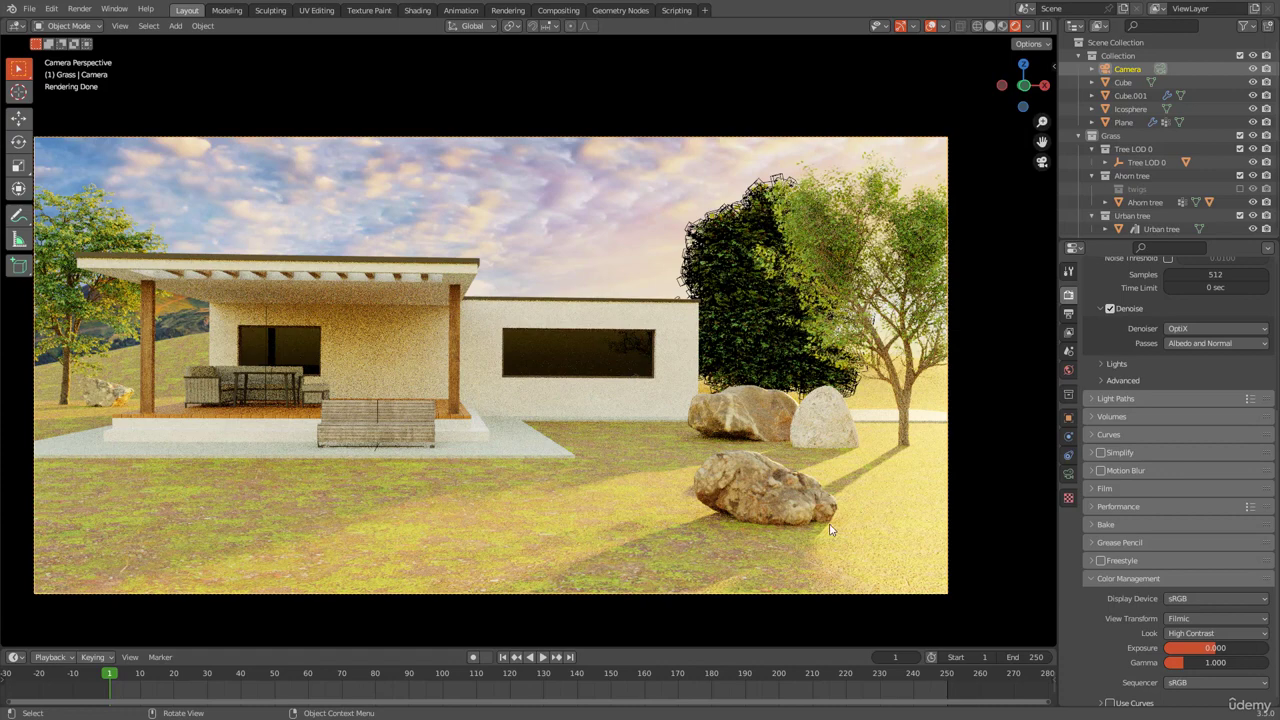
Select the ground plane and examine its hair particle system's emission and children settings, leaving the Children section collapsed.
{"action": "left_click", "coordinate": [900, 505]}
{"action": "left_click", "coordinate": [1068, 456]}
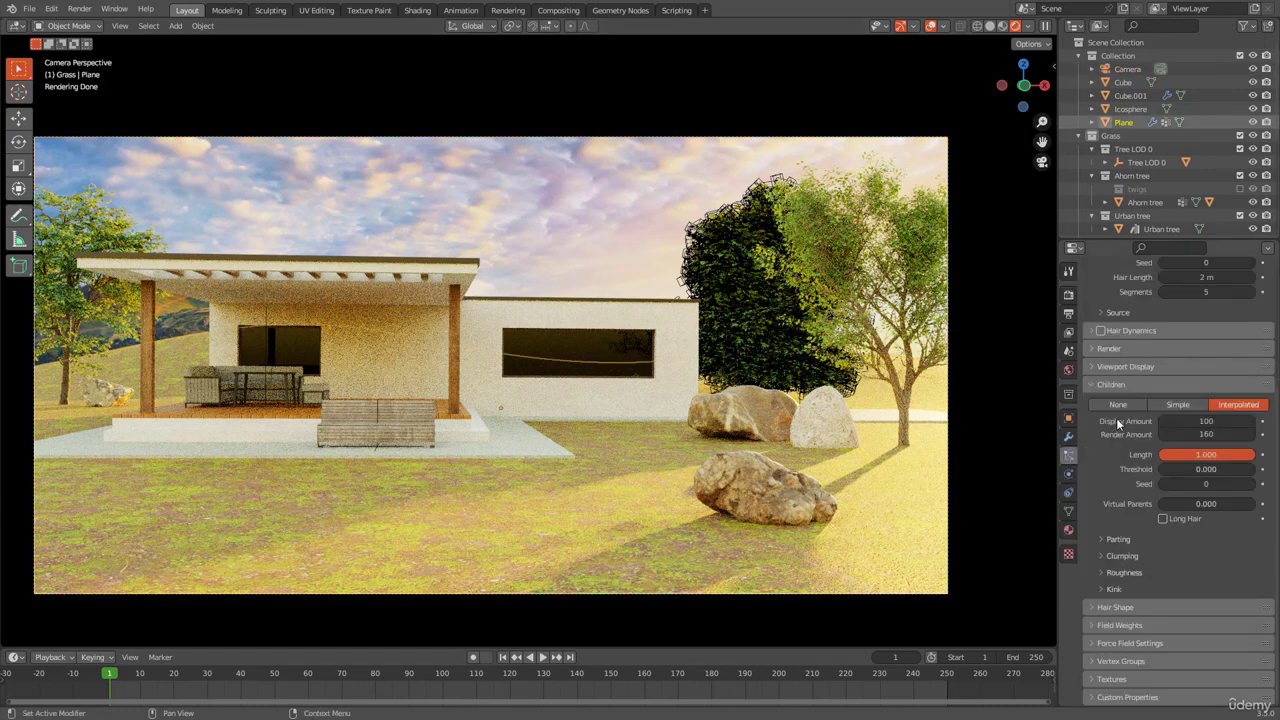
{"action": "scroll", "coordinate": [1146, 440], "scroll_direction": "up", "scroll_amount": 5}
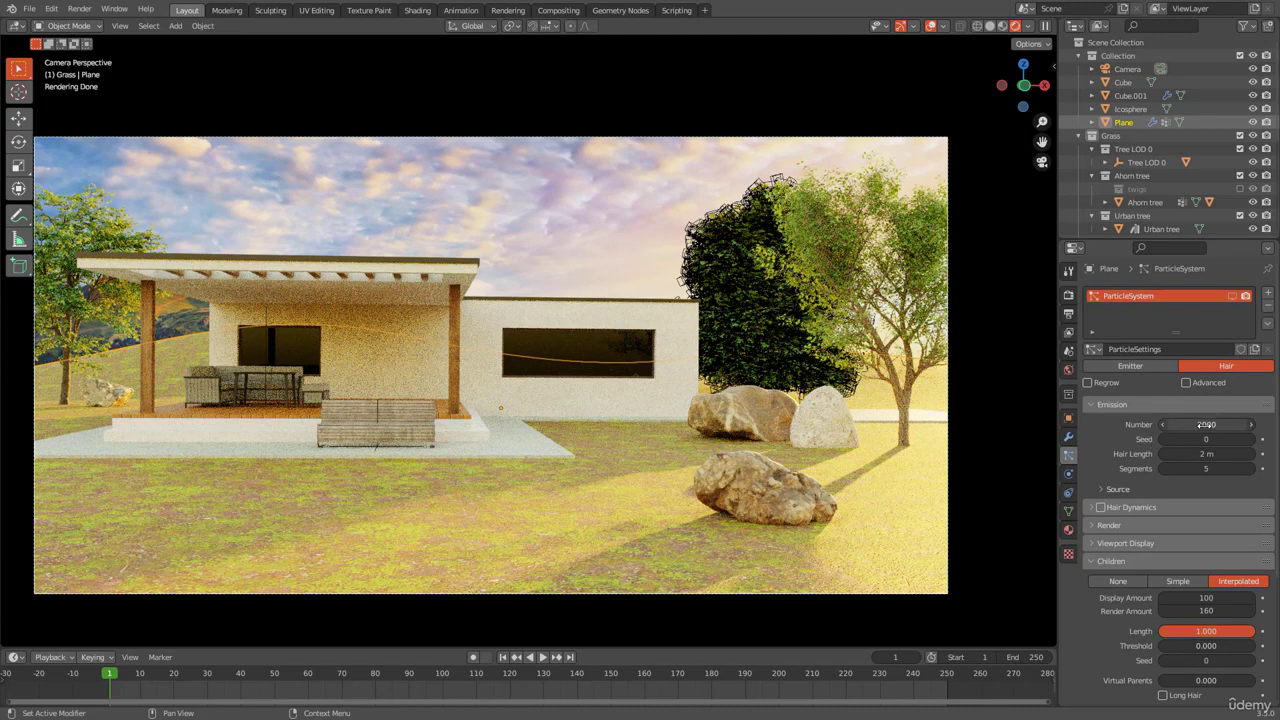
{"action": "scroll", "coordinate": [1188, 440], "scroll_direction": "down", "scroll_amount": 3}
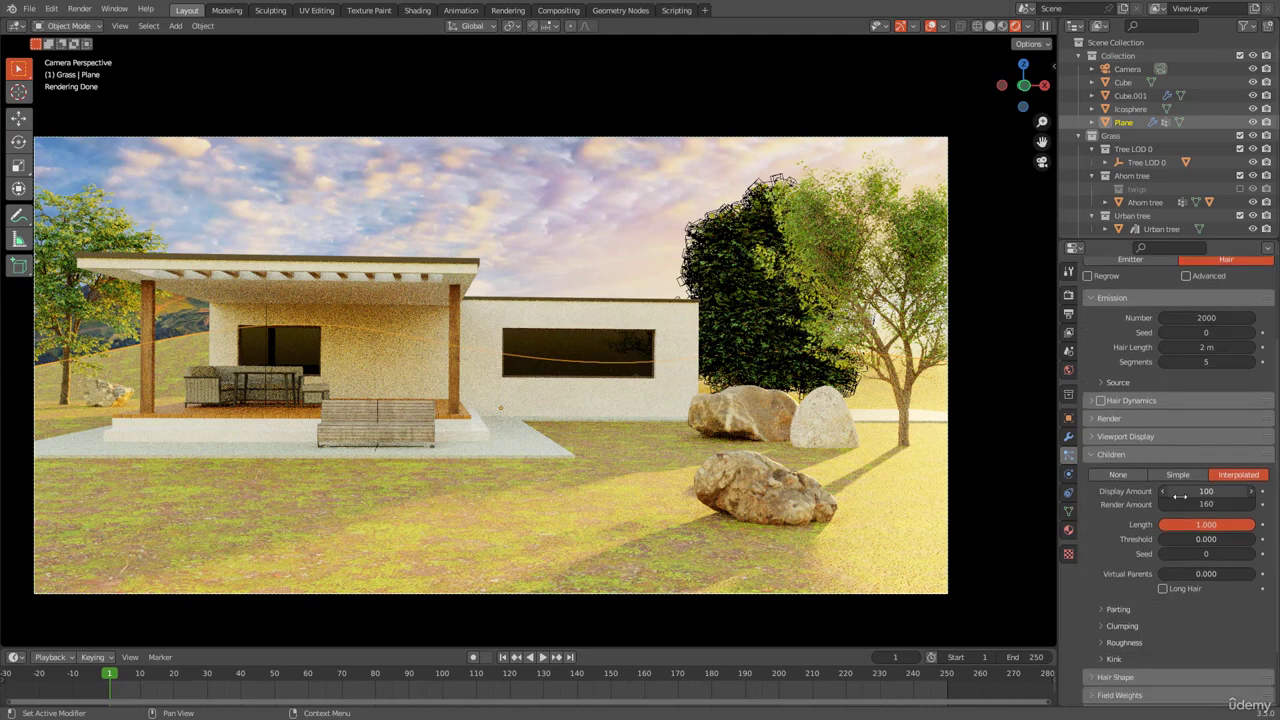
{"action": "scroll", "coordinate": [1185, 413], "scroll_direction": "up", "scroll_amount": 3}
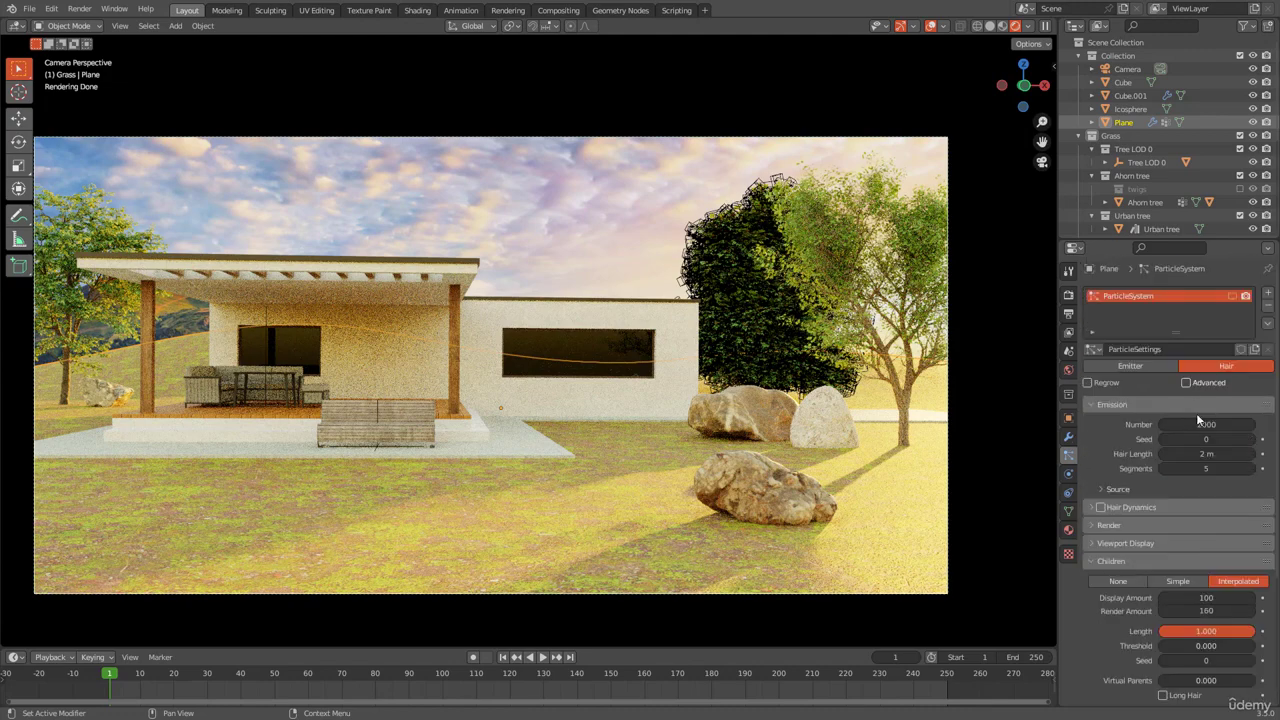
{"action": "scroll", "coordinate": [1201, 424], "scroll_direction": "down", "scroll_amount": 1}
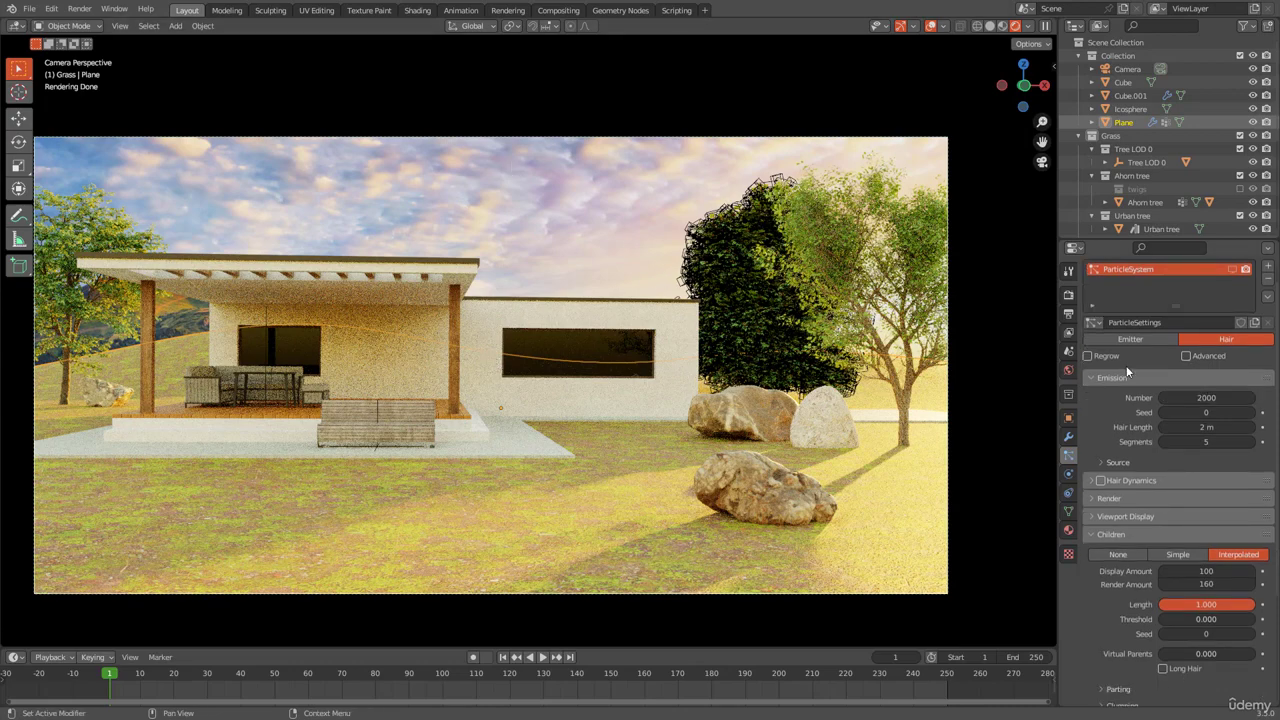
{"action": "scroll", "coordinate": [1108, 445], "scroll_direction": "down", "scroll_amount": 2}
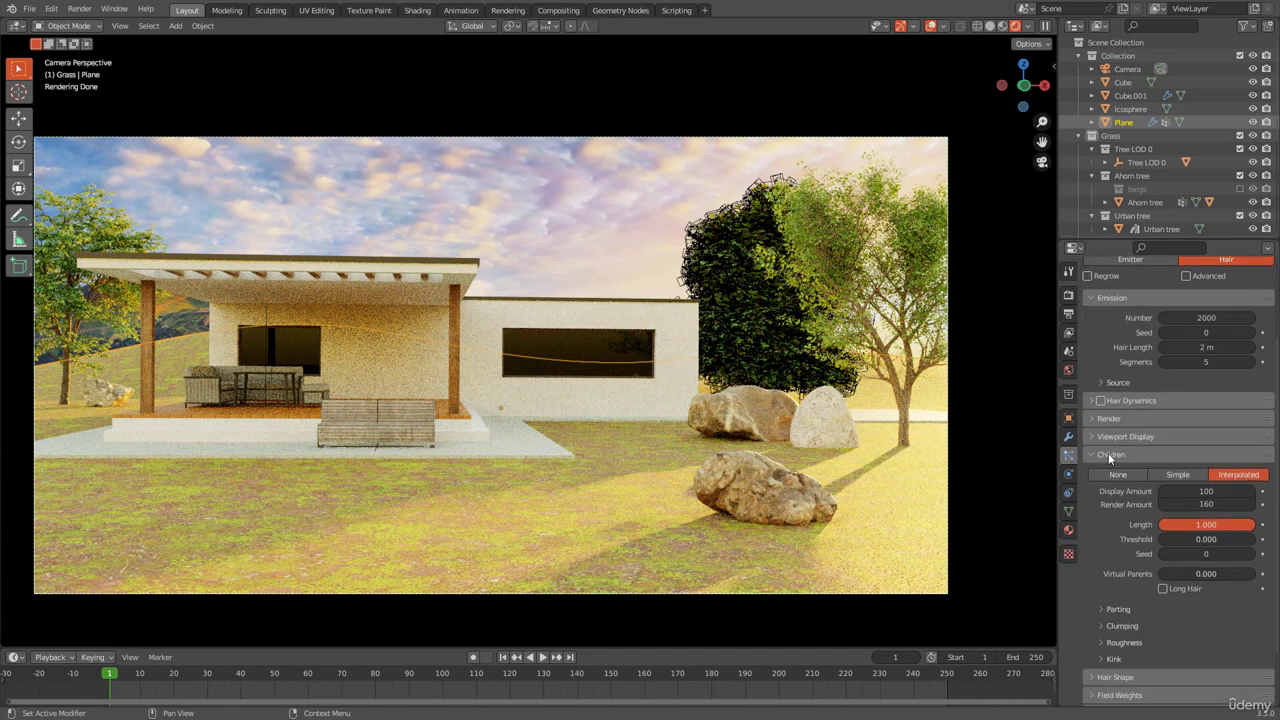
{"action": "scroll", "coordinate": [1105, 455], "scroll_direction": "down", "scroll_amount": 2}
{"action": "left_click", "coordinate": [1113, 386]}
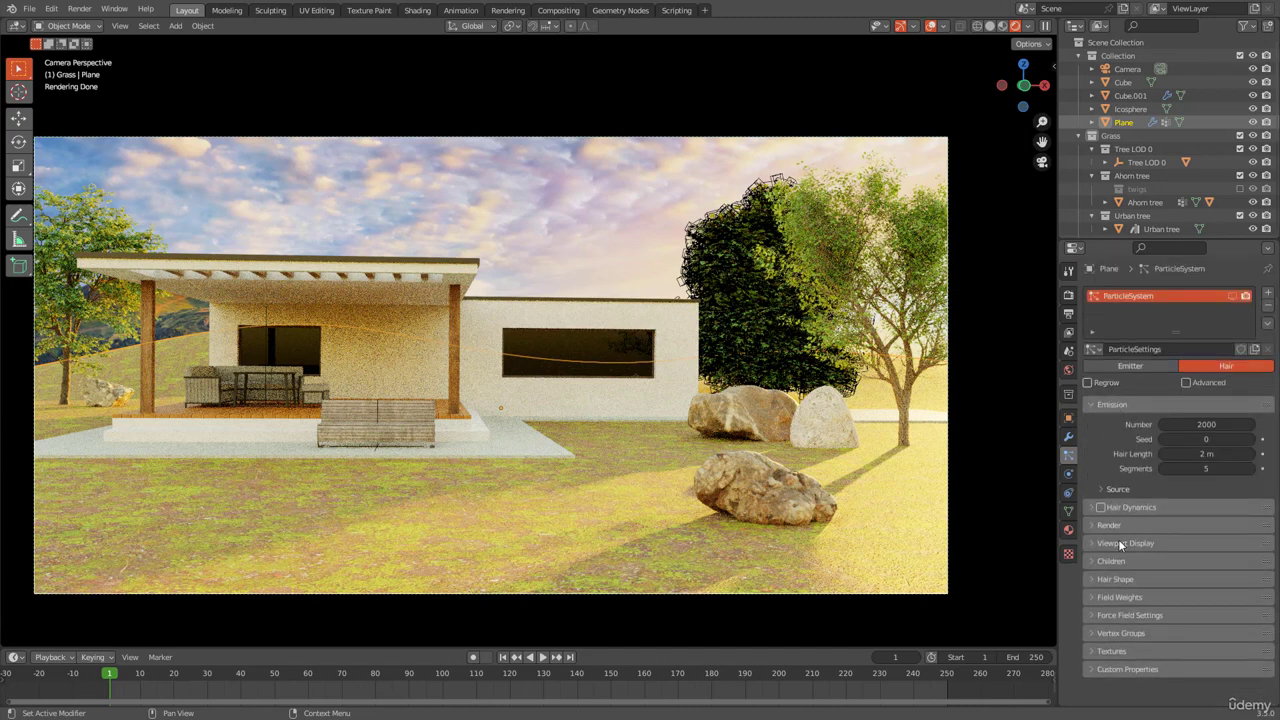
{"action": "left_click", "coordinate": [1105, 561]}
{"action": "scroll", "coordinate": [1124, 514], "scroll_direction": "down", "scroll_amount": 4}
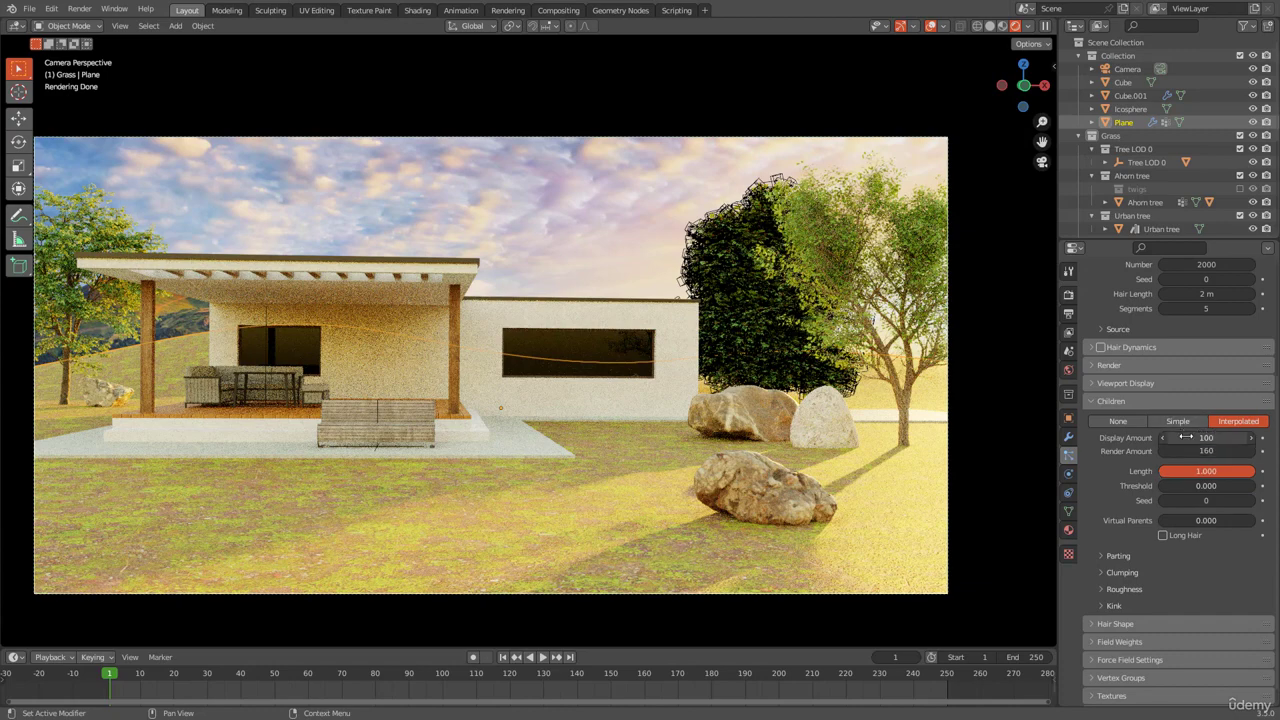
{"action": "scroll", "coordinate": [1132, 479], "scroll_direction": "up", "scroll_amount": 4}
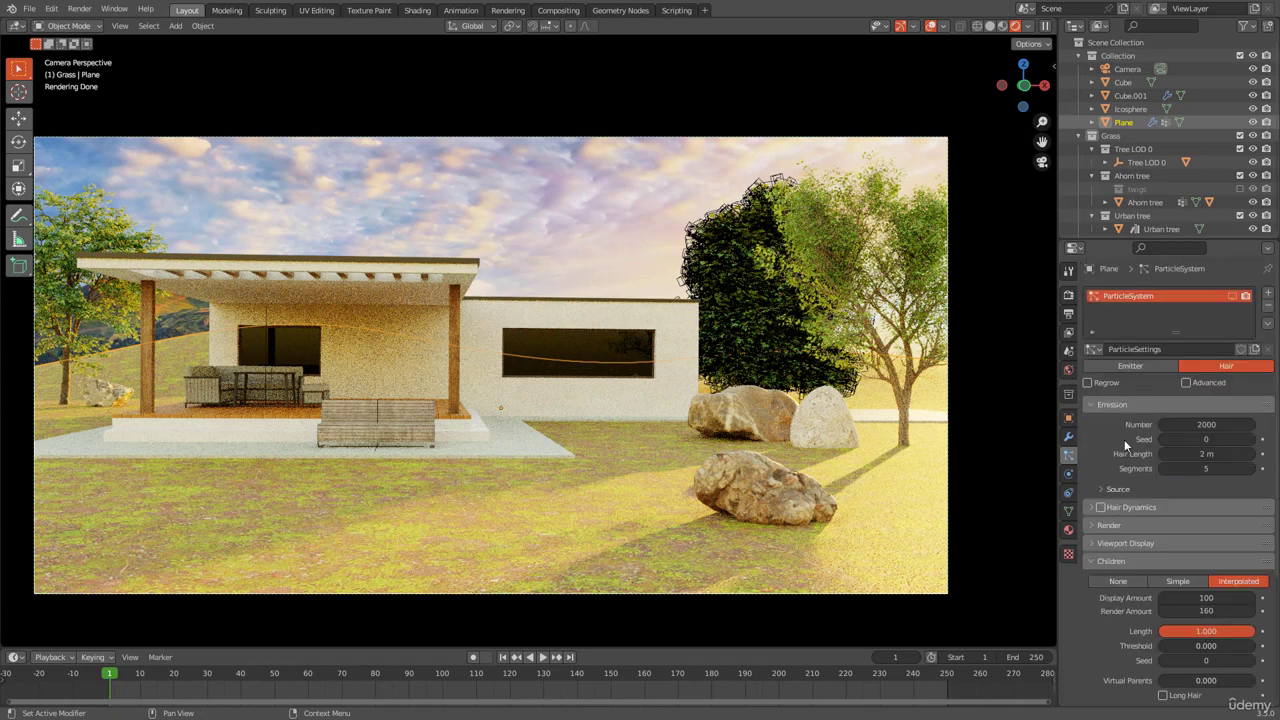
{"action": "scroll", "coordinate": [1107, 510], "scroll_direction": "down", "scroll_amount": 1}
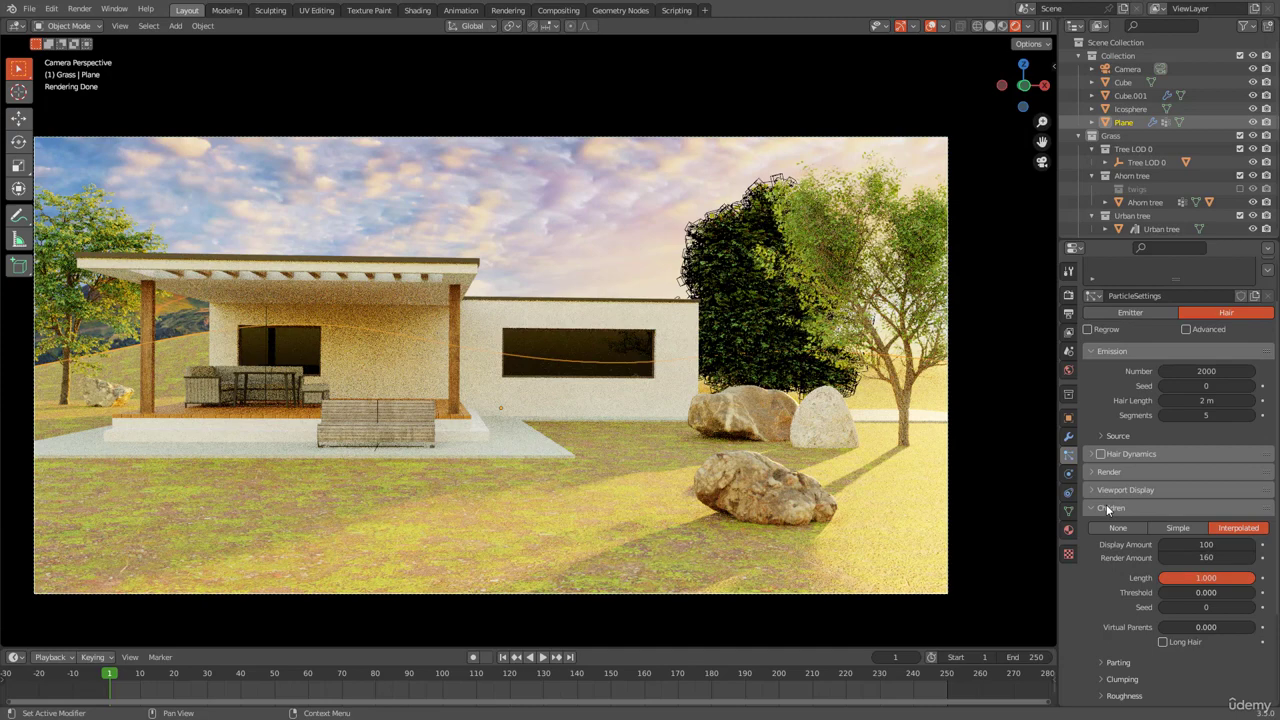
{"action": "left_click", "coordinate": [1107, 508]}
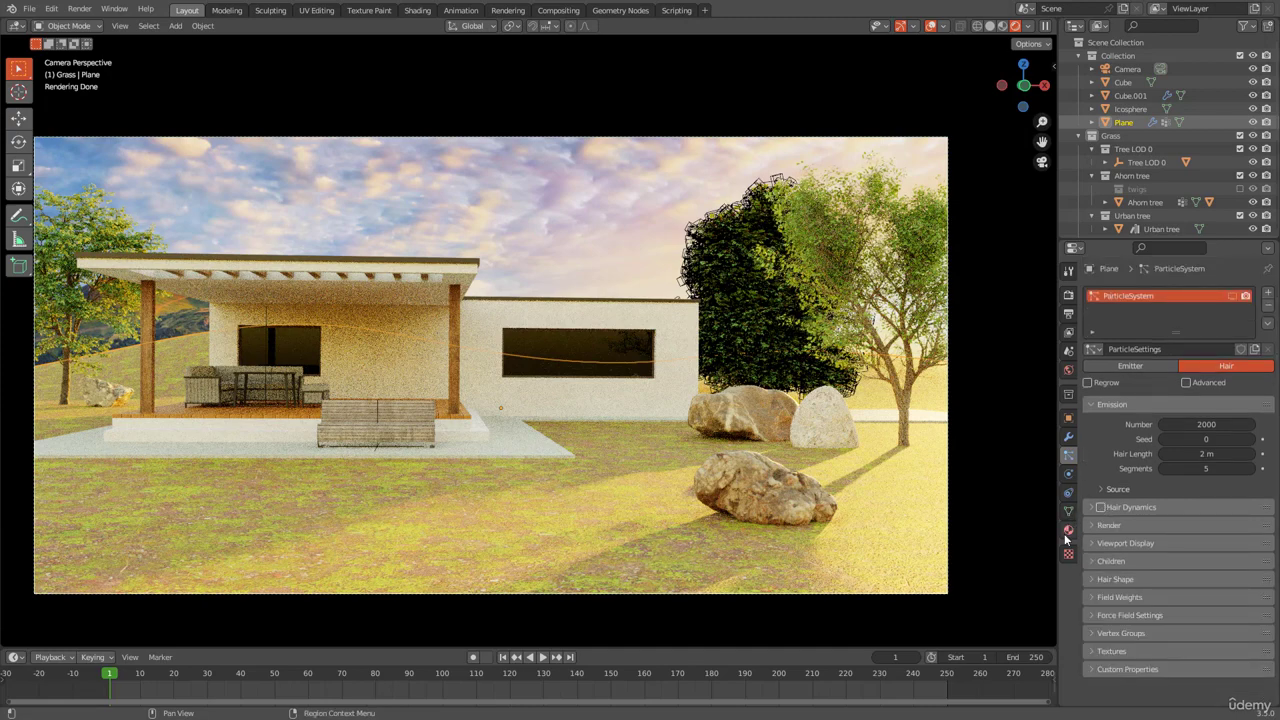
Set the World background's strength to 0.4 to dim the sky lighting.
{"action": "left_click", "coordinate": [1070, 369]}
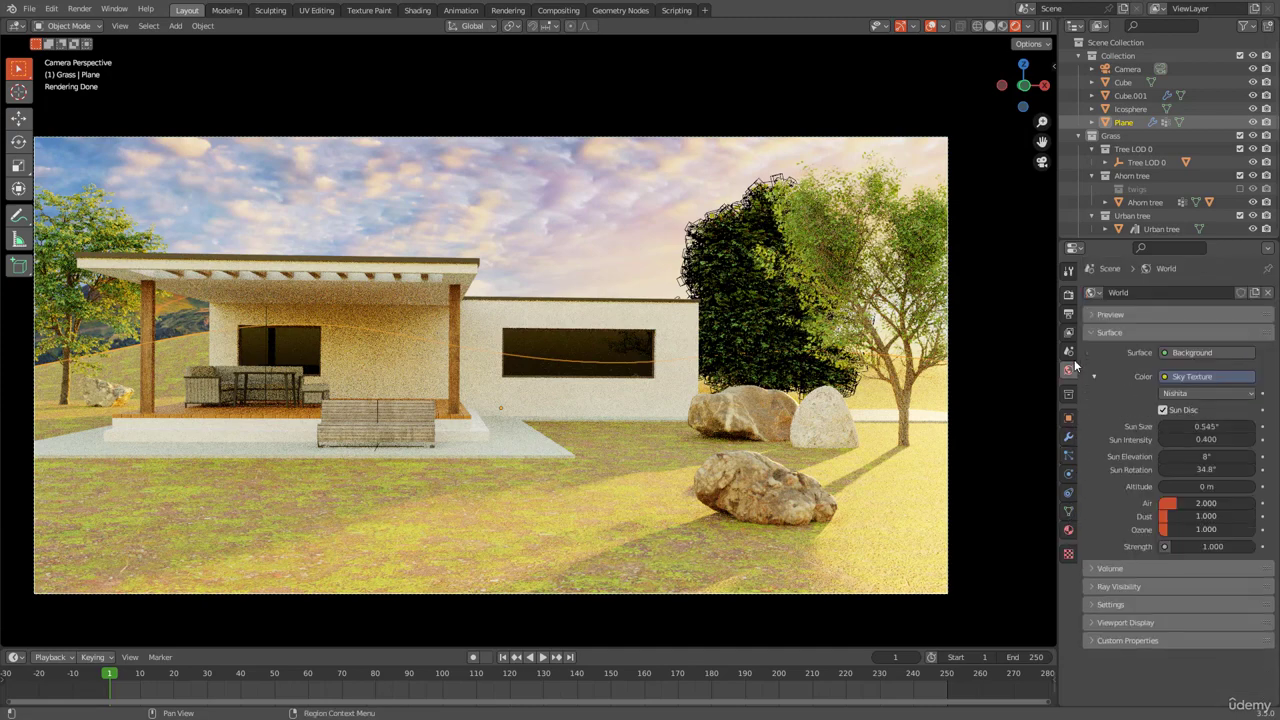
{"action": "left_click", "coordinate": [1068, 293]}
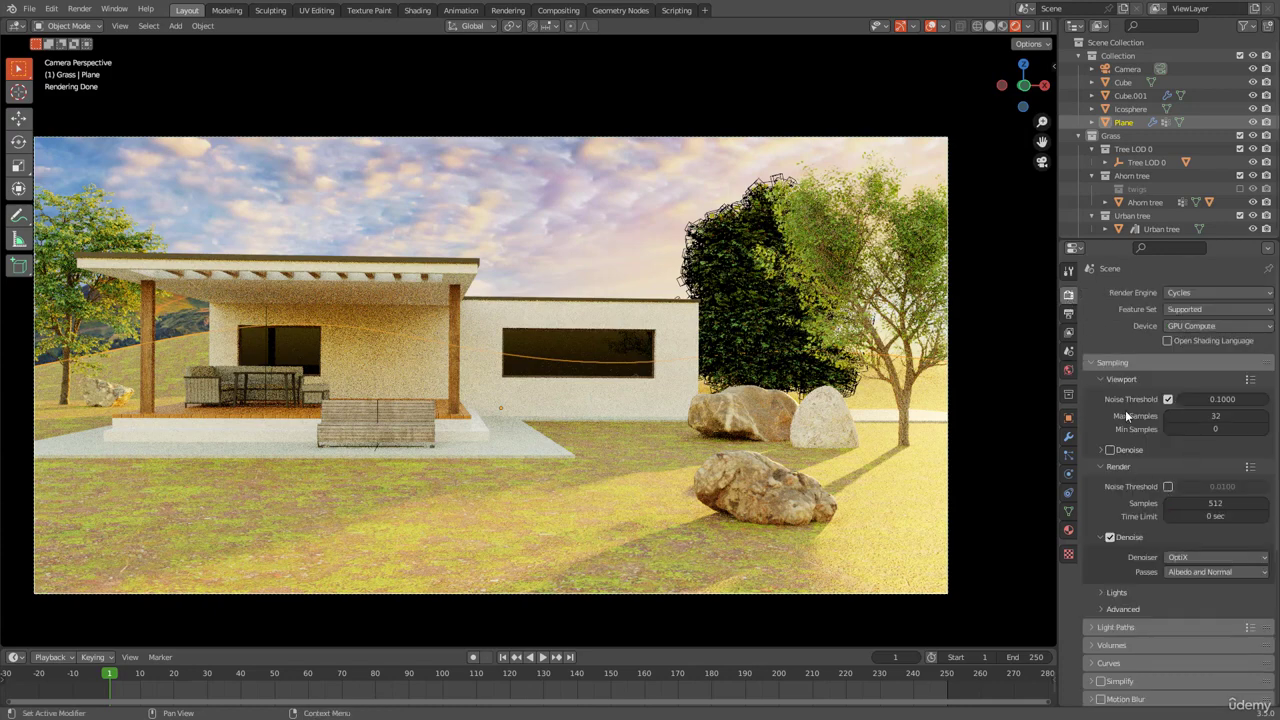
{"action": "left_click", "coordinate": [738, 141]}
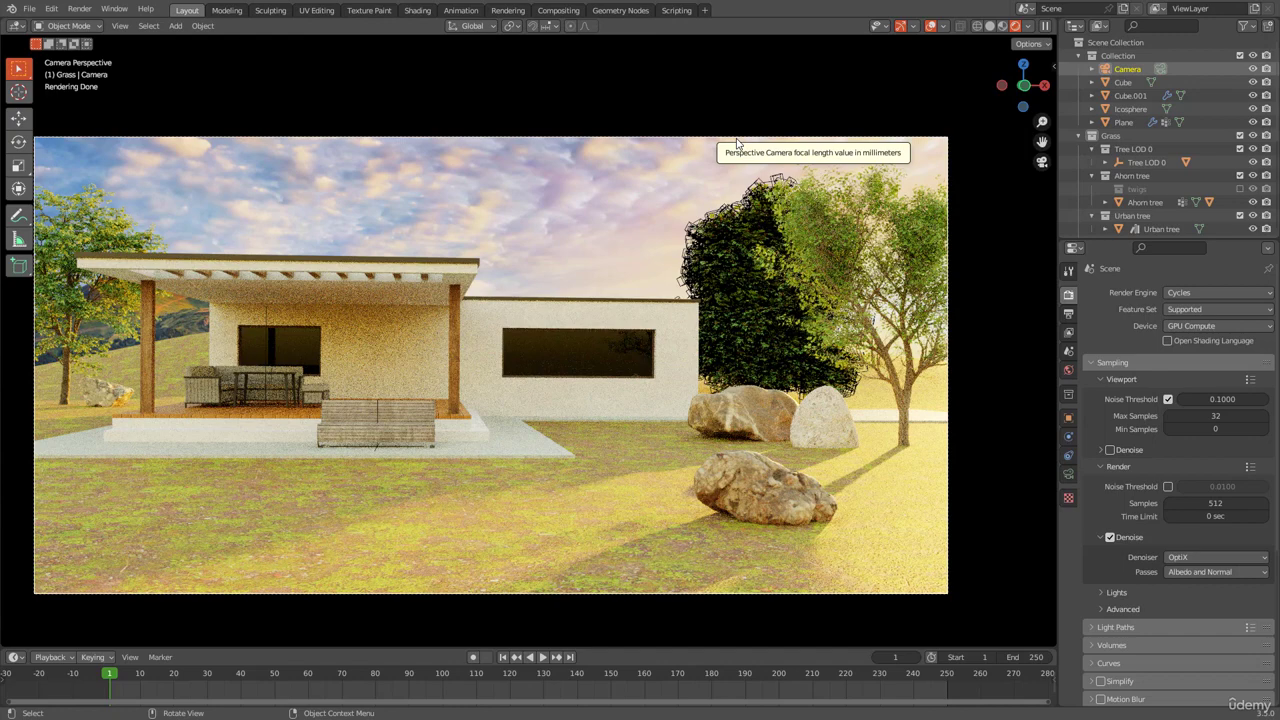
{"action": "left_click", "coordinate": [1068, 370]}
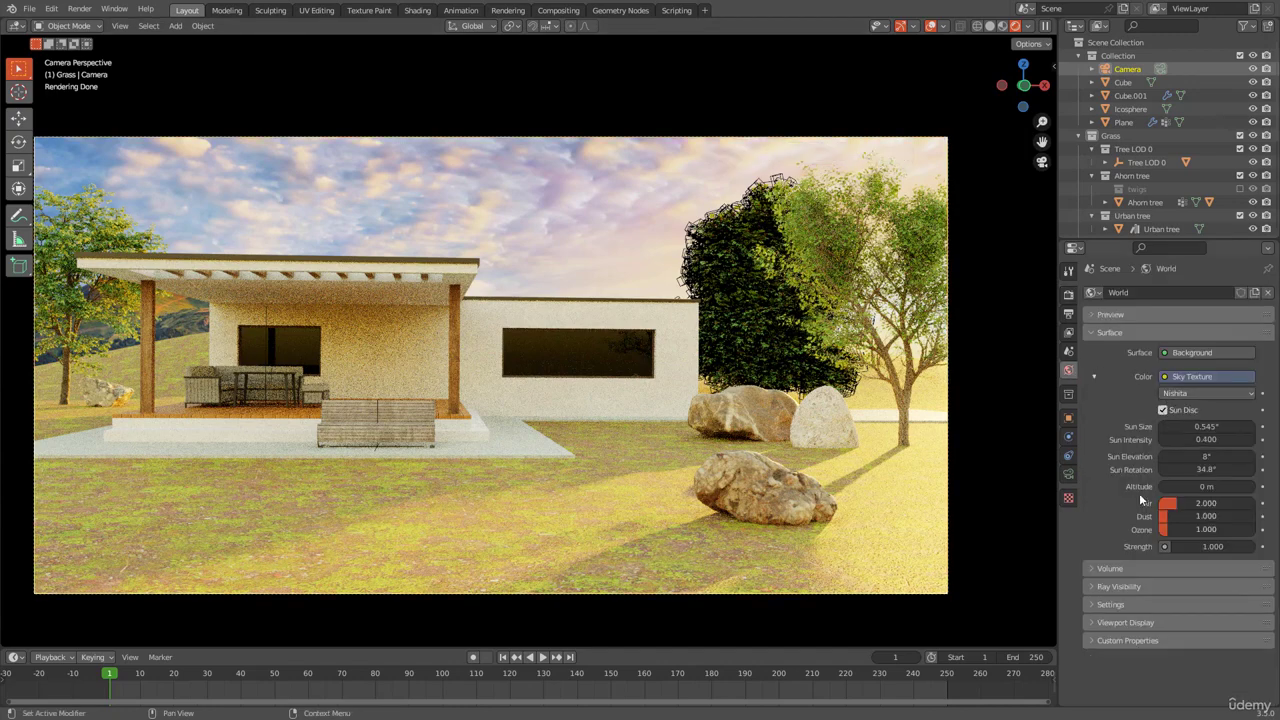
{"action": "left_click", "coordinate": [1205, 546]}
{"action": "type", "text": "1.0"}
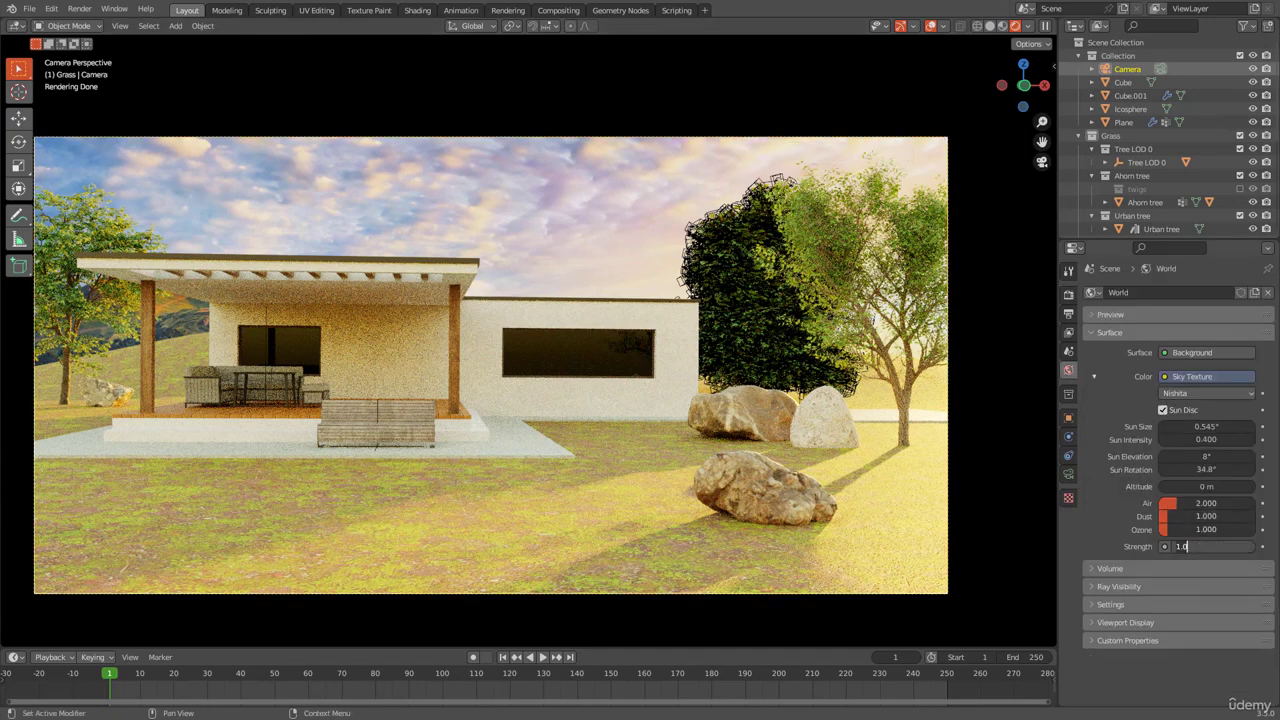
{"action": "key", "text": "BackSpace"}
{"action": "key", "text": "BackSpace"}
{"action": "key", "text": "BackSpace"}
{"action": "type", "text": "0.4"}
{"action": "key", "text": "Return"}
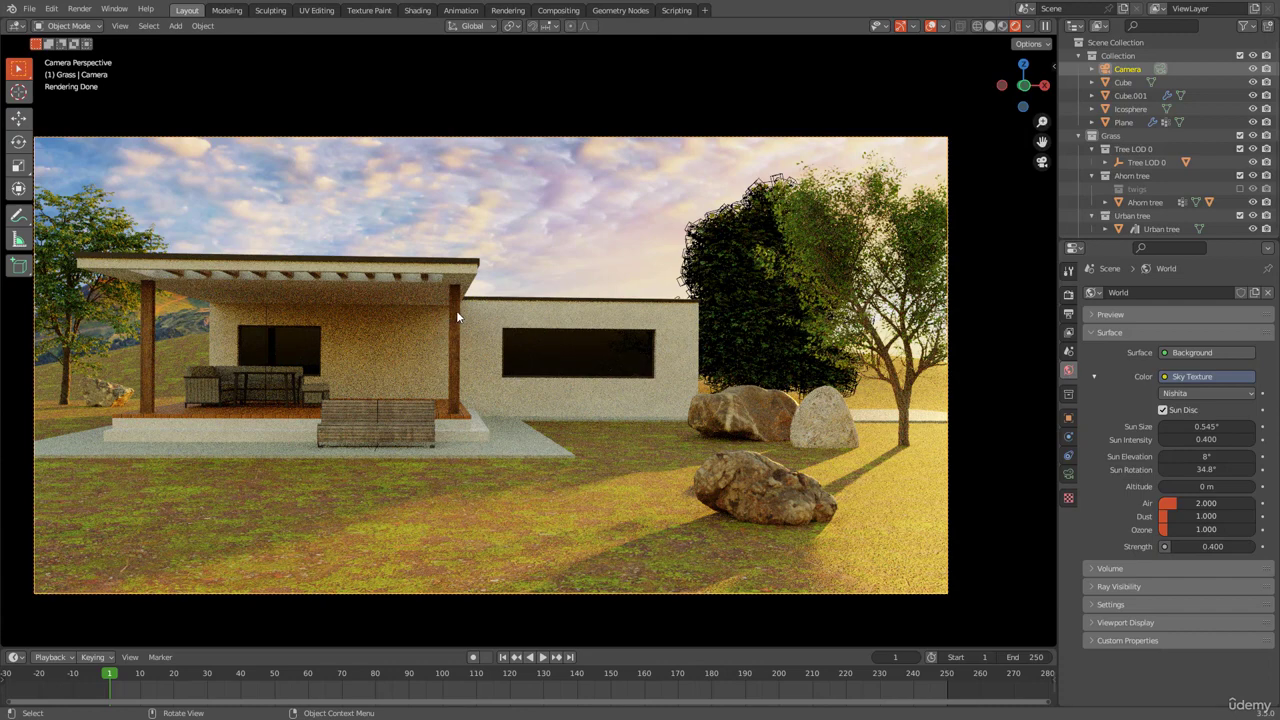
Select the ground plane and toggle its particle system's render visibility off and back on.
{"action": "left_click", "coordinate": [656, 545]}
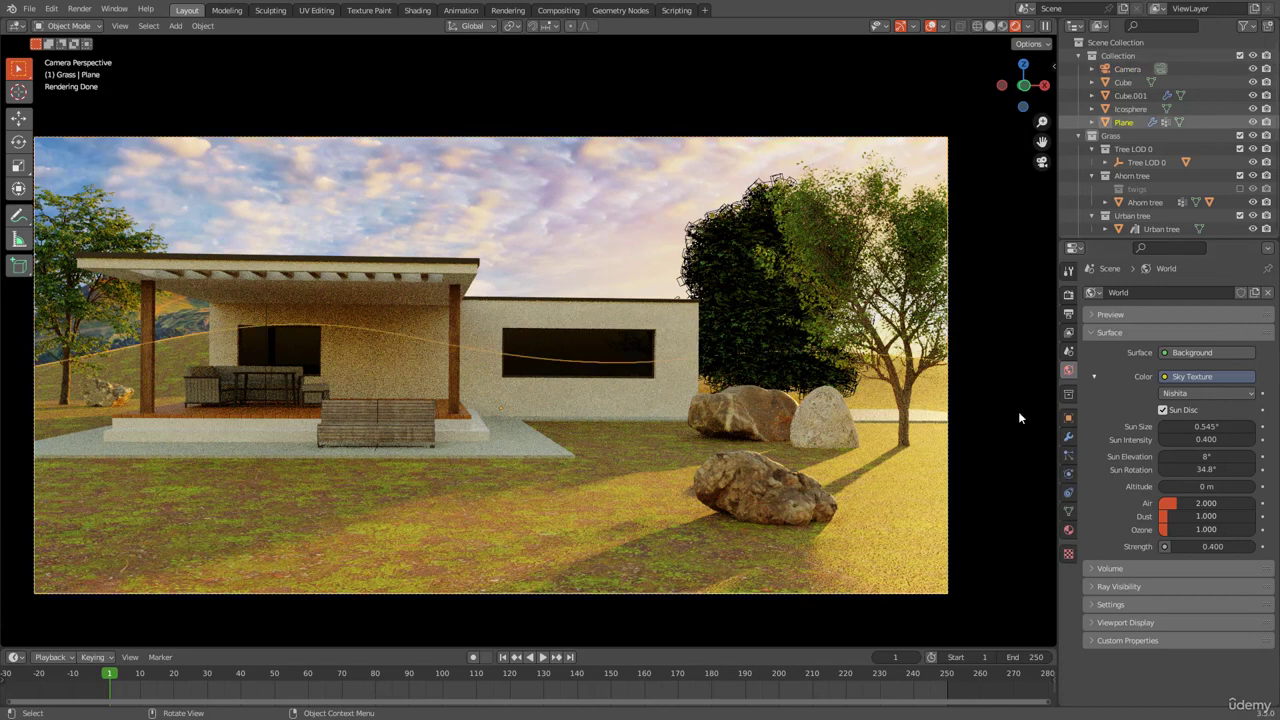
{"action": "left_click", "coordinate": [1068, 455]}
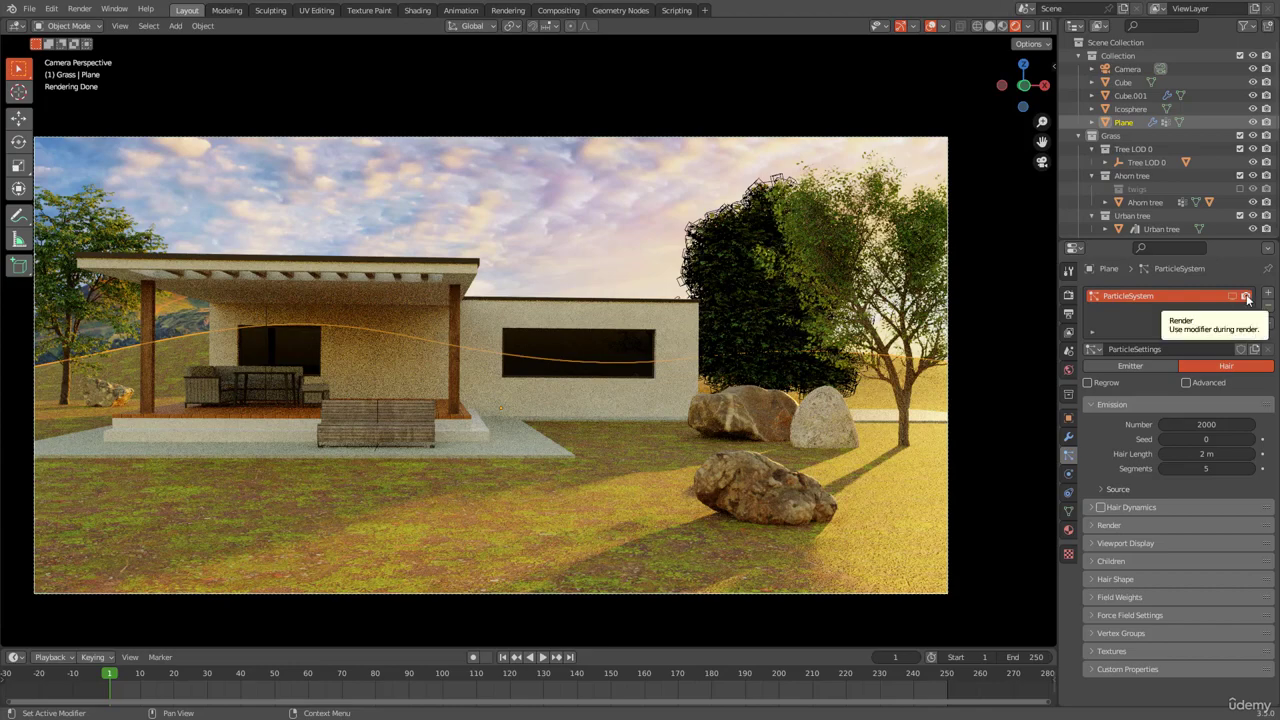
{"action": "left_click", "coordinate": [1246, 298]}
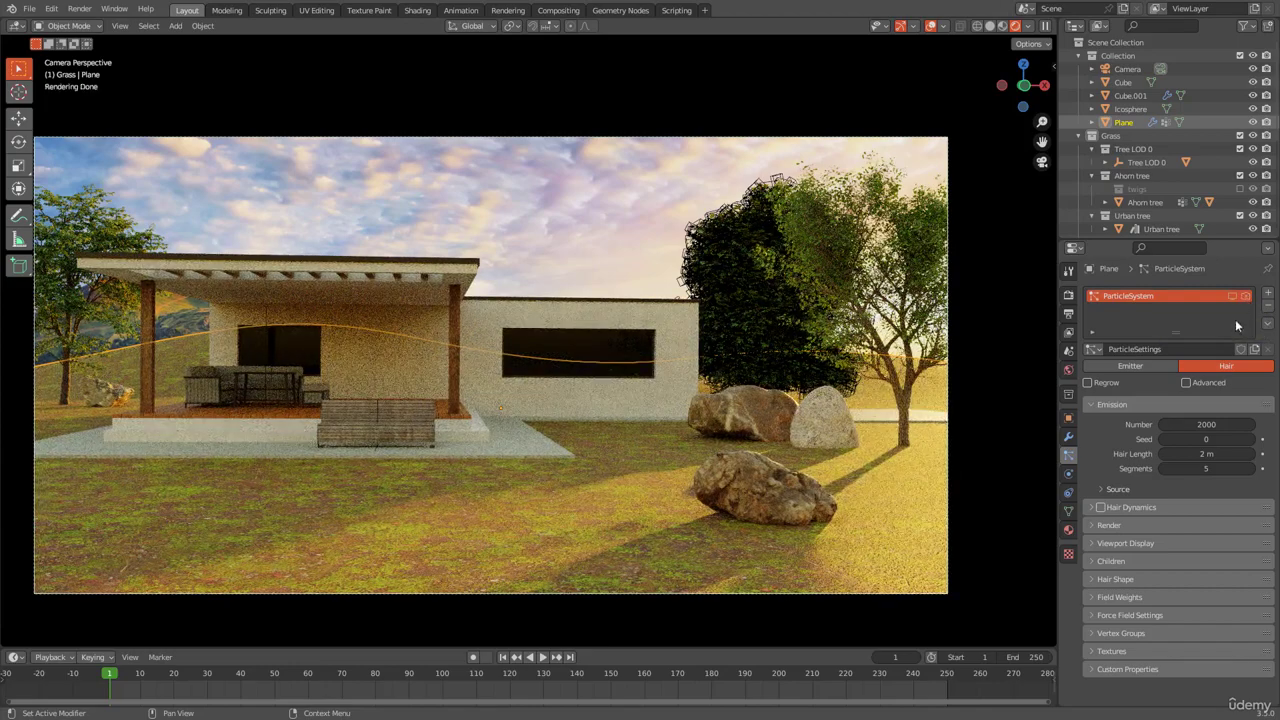
{"action": "left_click", "coordinate": [1246, 298]}
Select the mountain image plane and enable Scene Statistics in the status bar.
{"action": "left_click", "coordinate": [607, 157]}
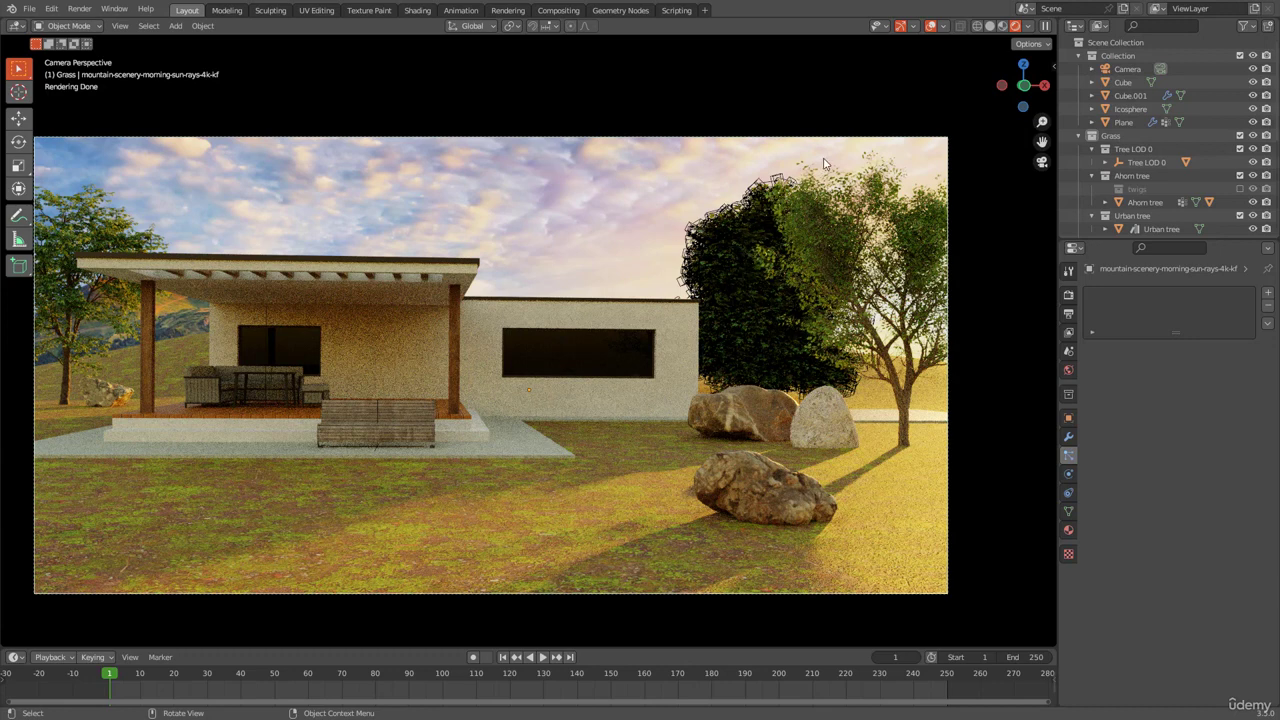
{"action": "key", "text": "n"}
{"action": "key", "text": "n"}
{"action": "key", "text": "n"}
{"action": "key", "text": "n"}
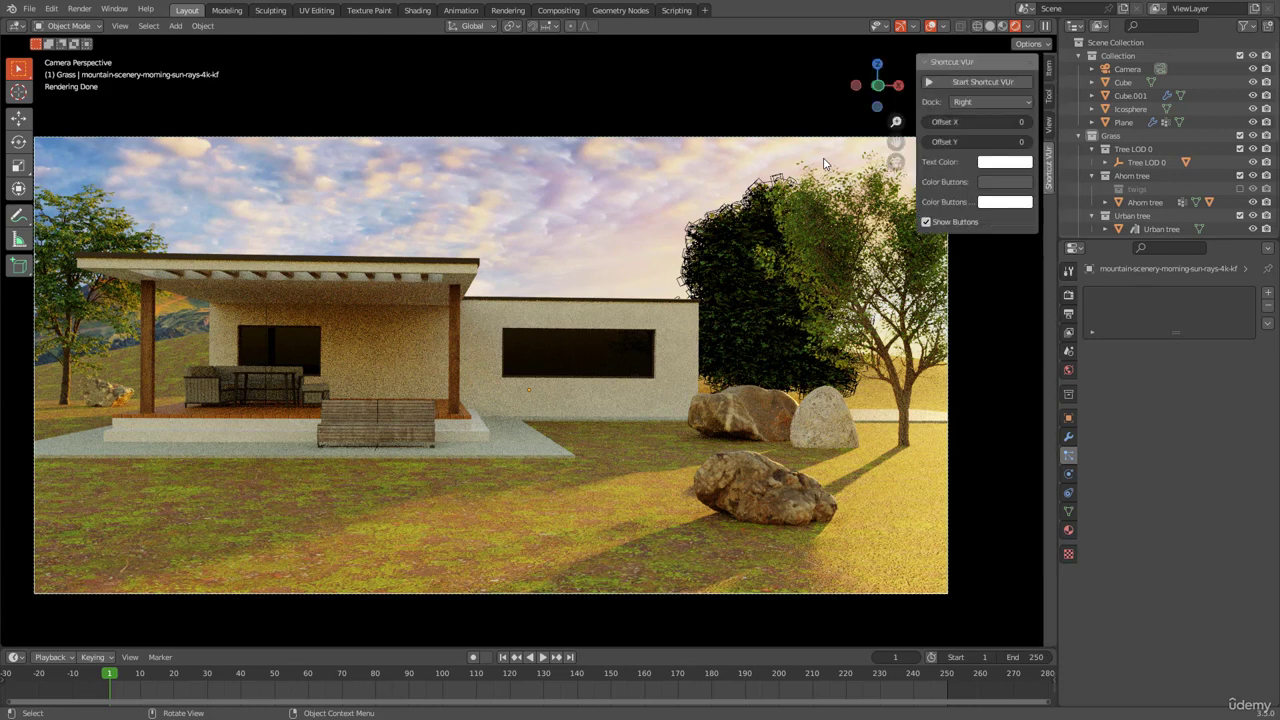
{"action": "right_click", "coordinate": [1086, 708]}
{"action": "right_click", "coordinate": [940, 712]}
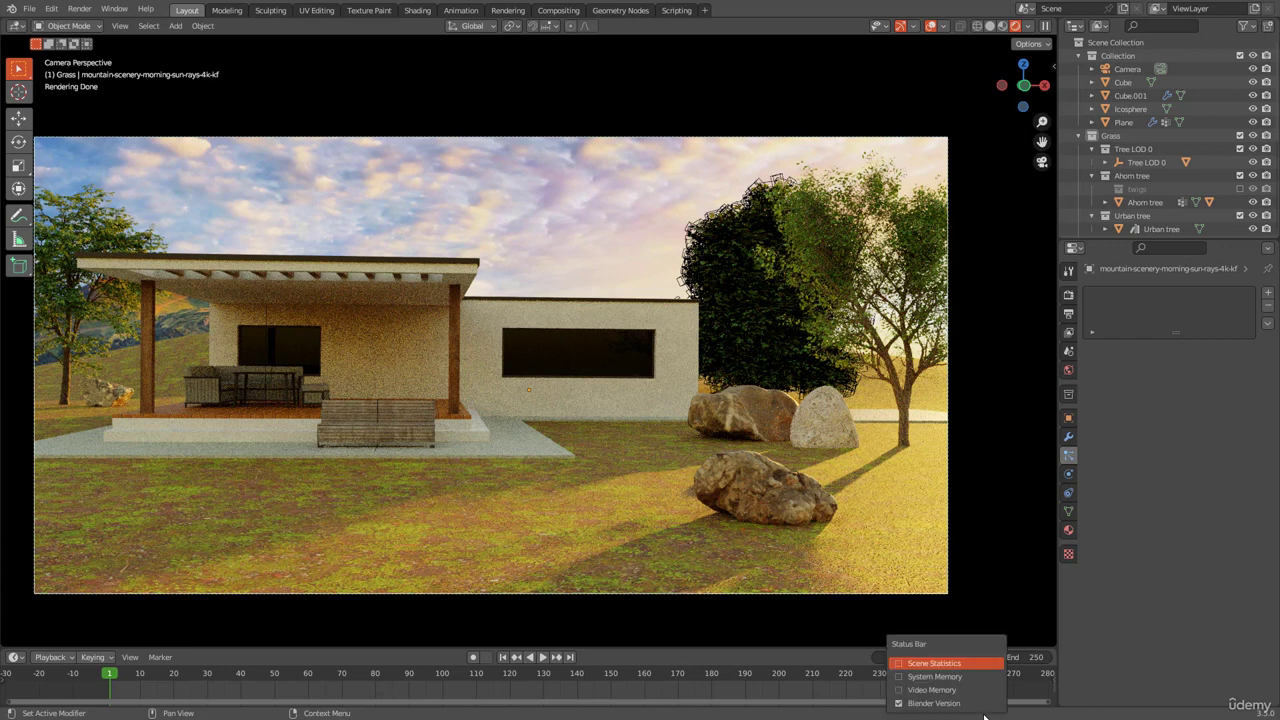
{"action": "left_click", "coordinate": [923, 664]}
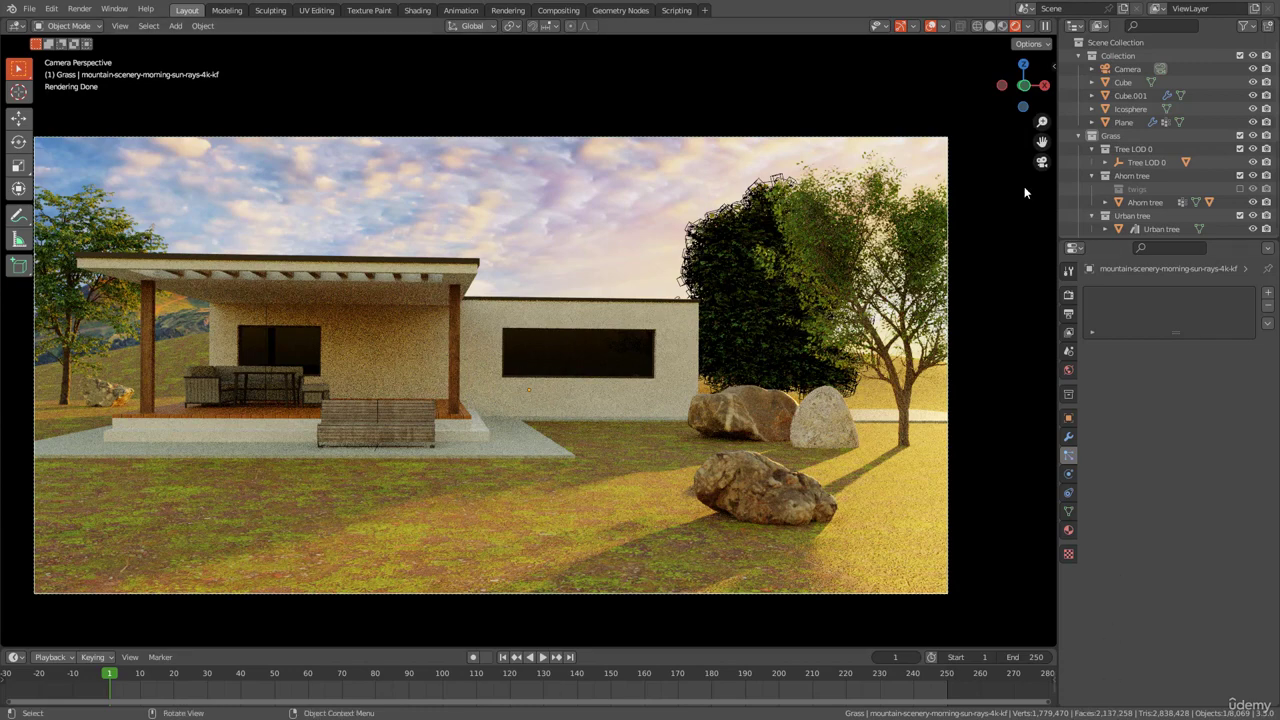
Collapse the tree, Rock and Rock.001 collections nested inside the Grass collection in the outliner.
{"action": "left_click", "coordinate": [1079, 135]}
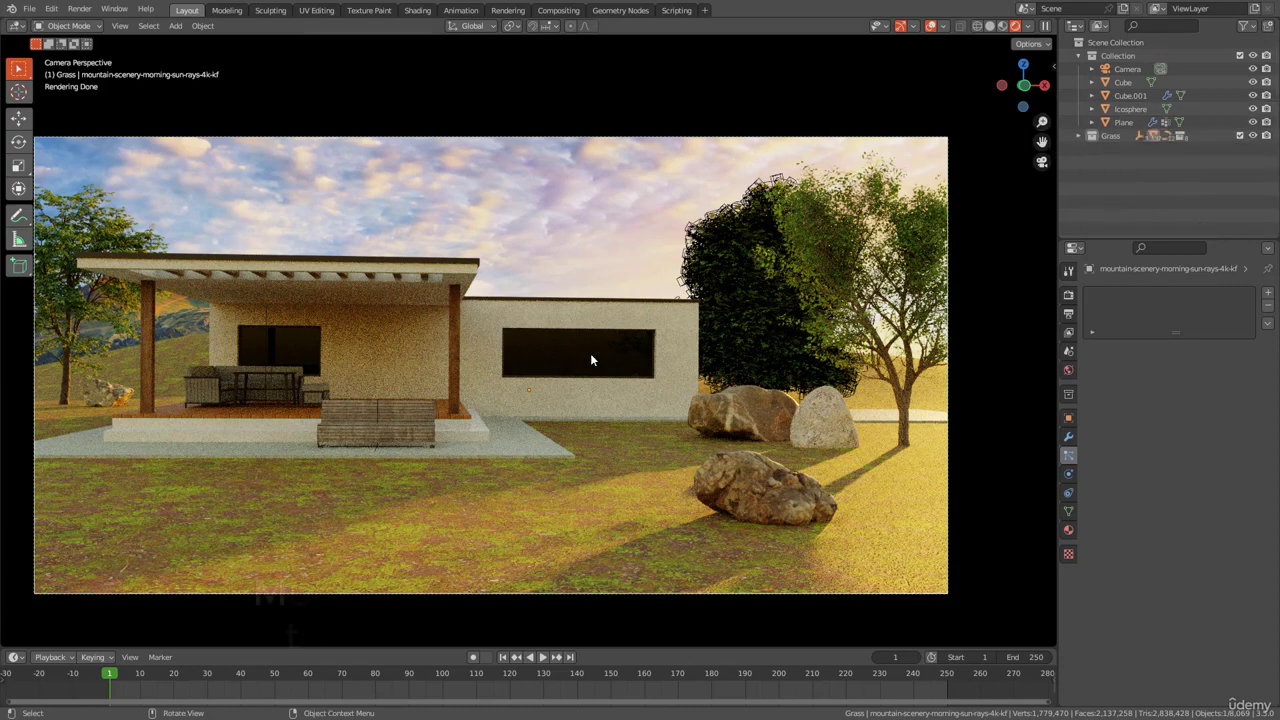
{"action": "left_click", "coordinate": [1079, 135]}
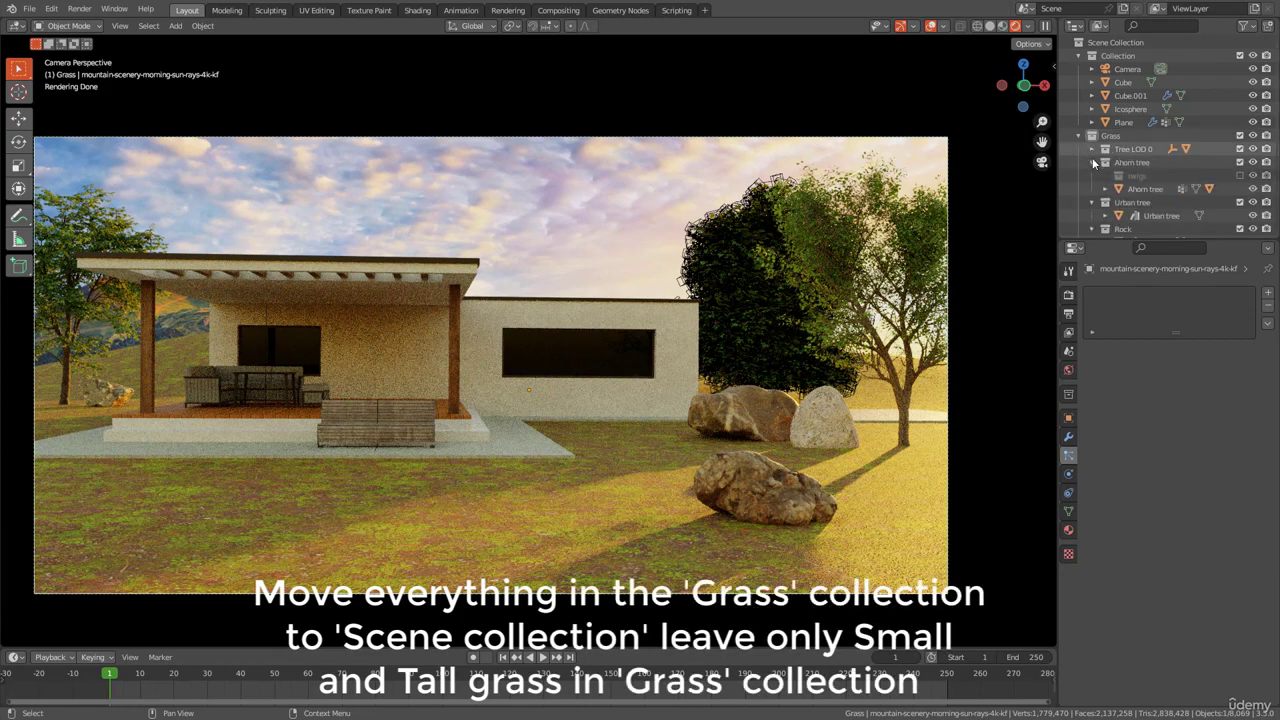
{"action": "left_click", "coordinate": [1092, 162]}
{"action": "left_click", "coordinate": [1092, 176]}
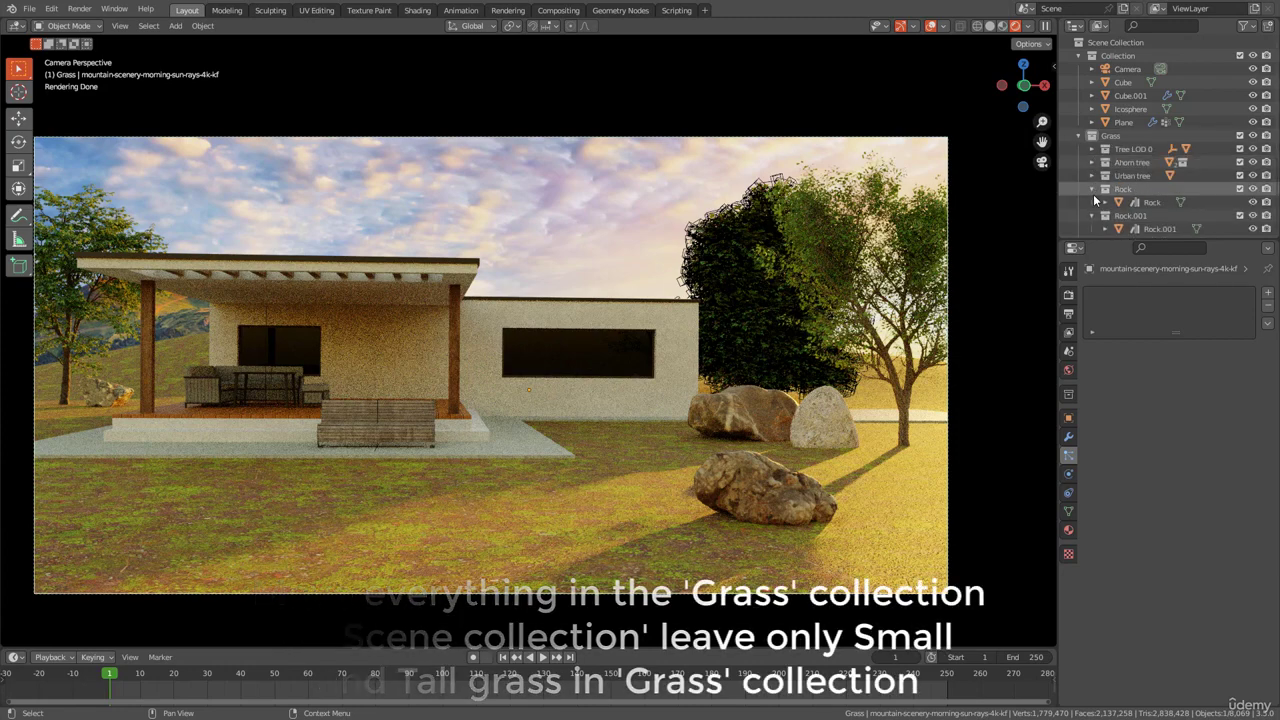
{"action": "left_click", "coordinate": [1092, 189]}
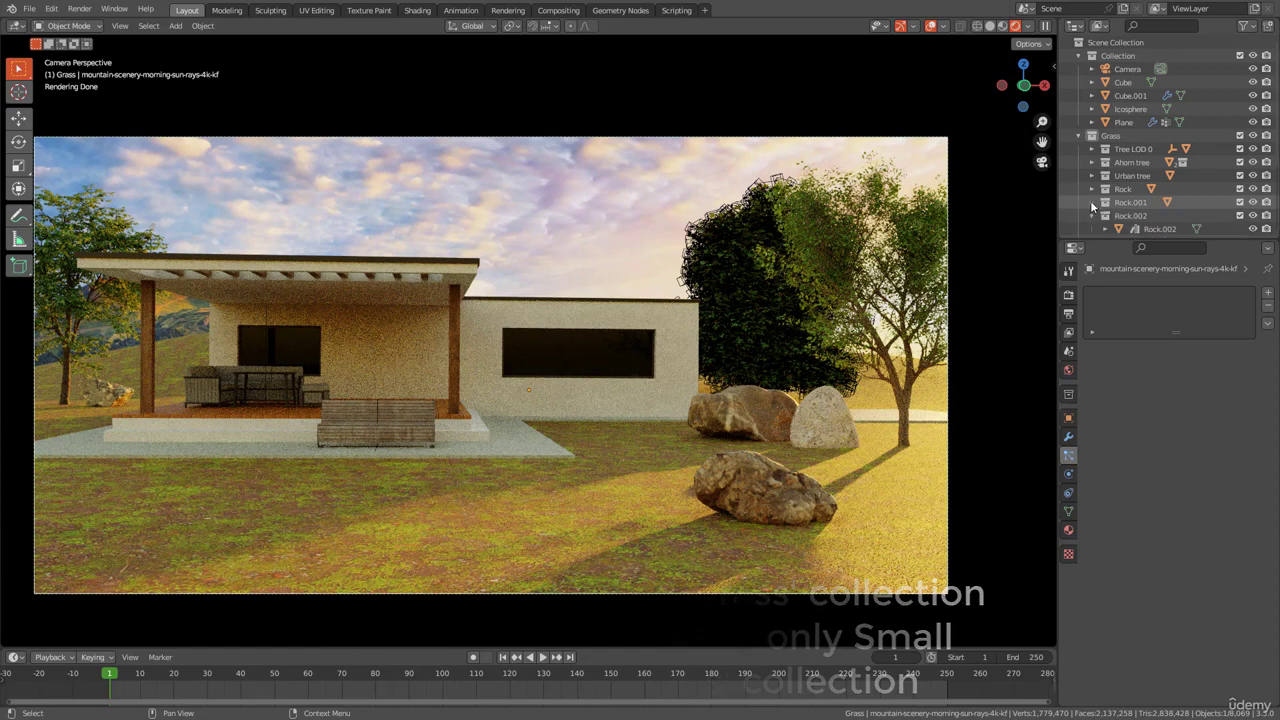
{"action": "left_click", "coordinate": [1092, 202]}
Switch the viewport shading to Solid.
{"action": "key", "text": "z"}
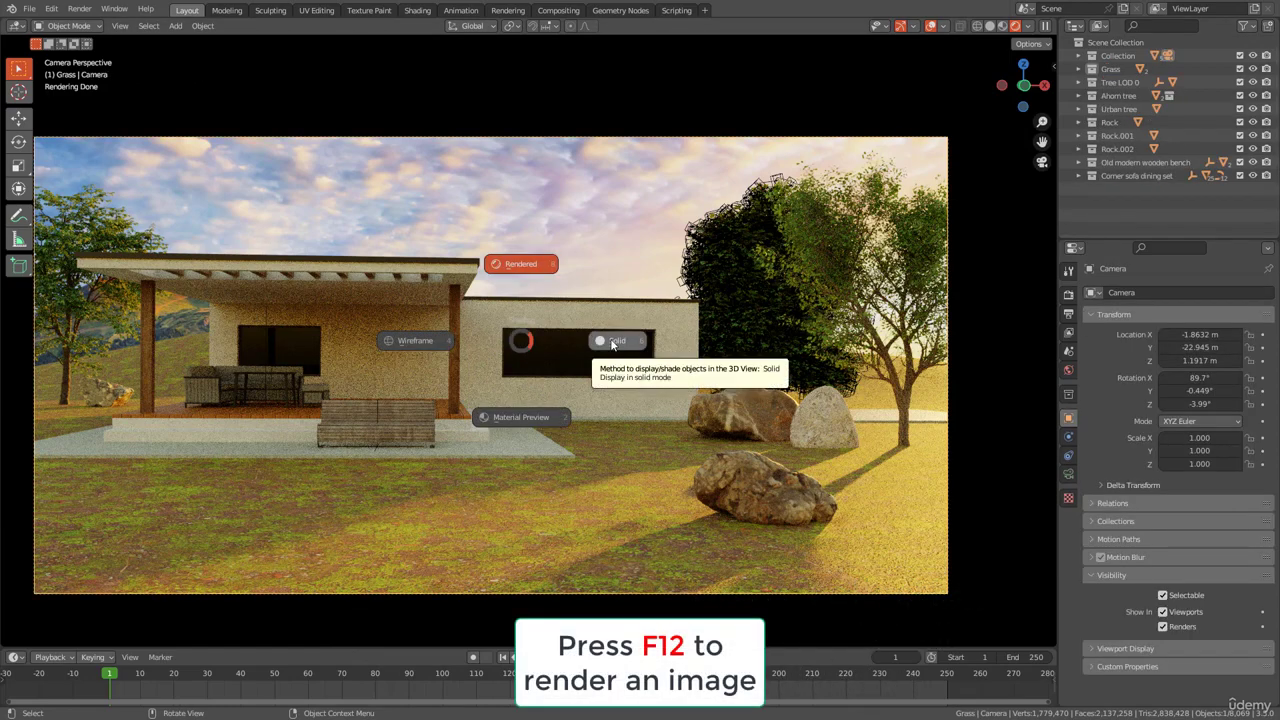
{"action": "left_click", "coordinate": [612, 342]}
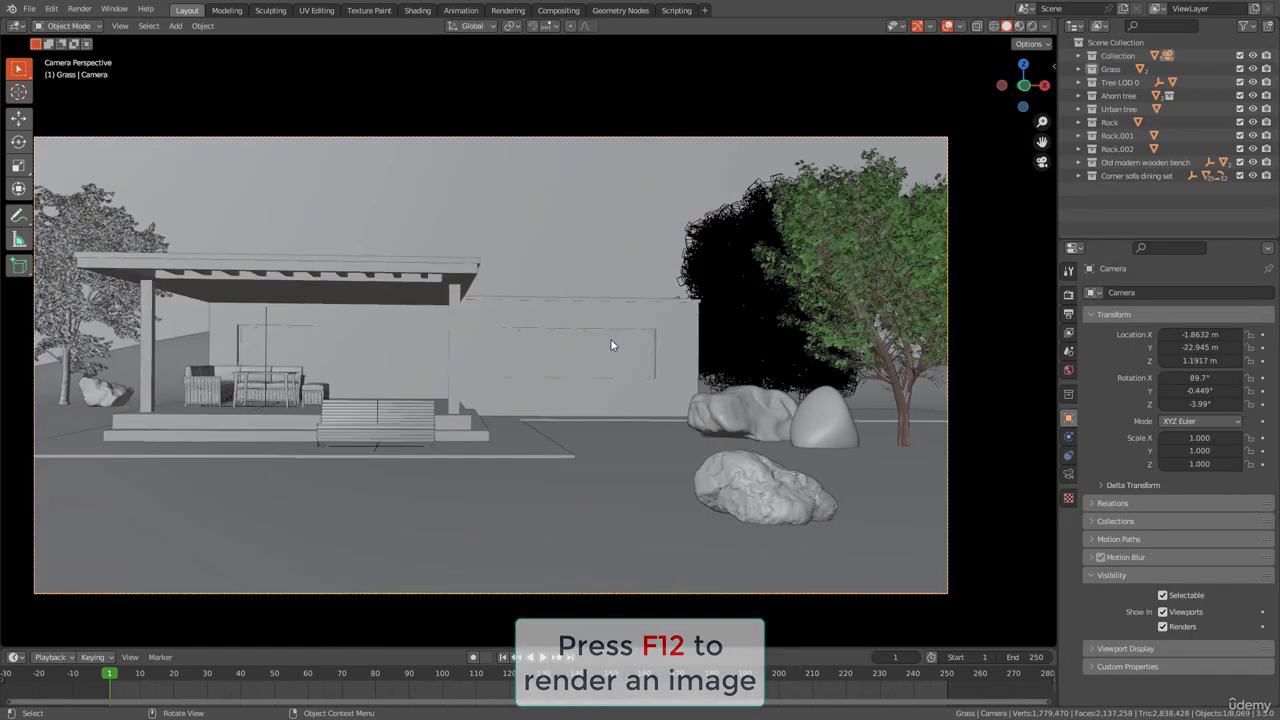
Render the image from the camera, look over the result and close the render window.
{"action": "key", "text": "F12"}
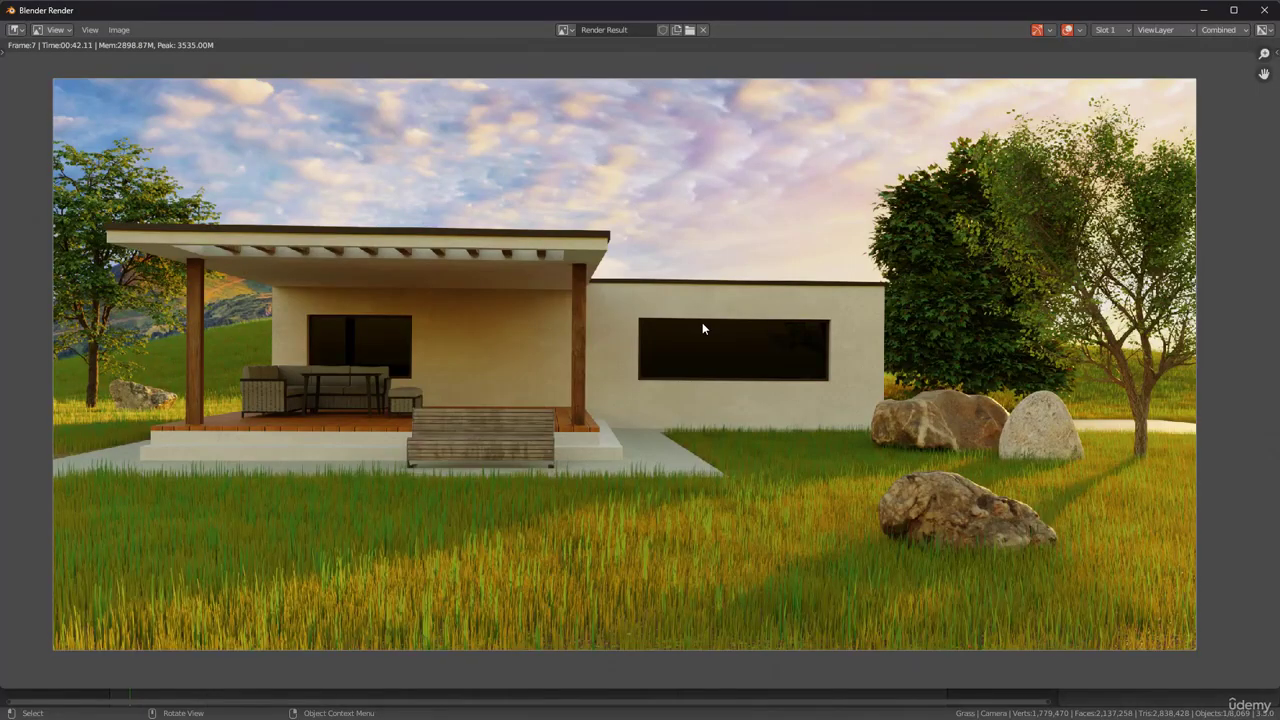
{"action": "scroll", "coordinate": [702, 328], "scroll_direction": "down", "scroll_amount": 1}
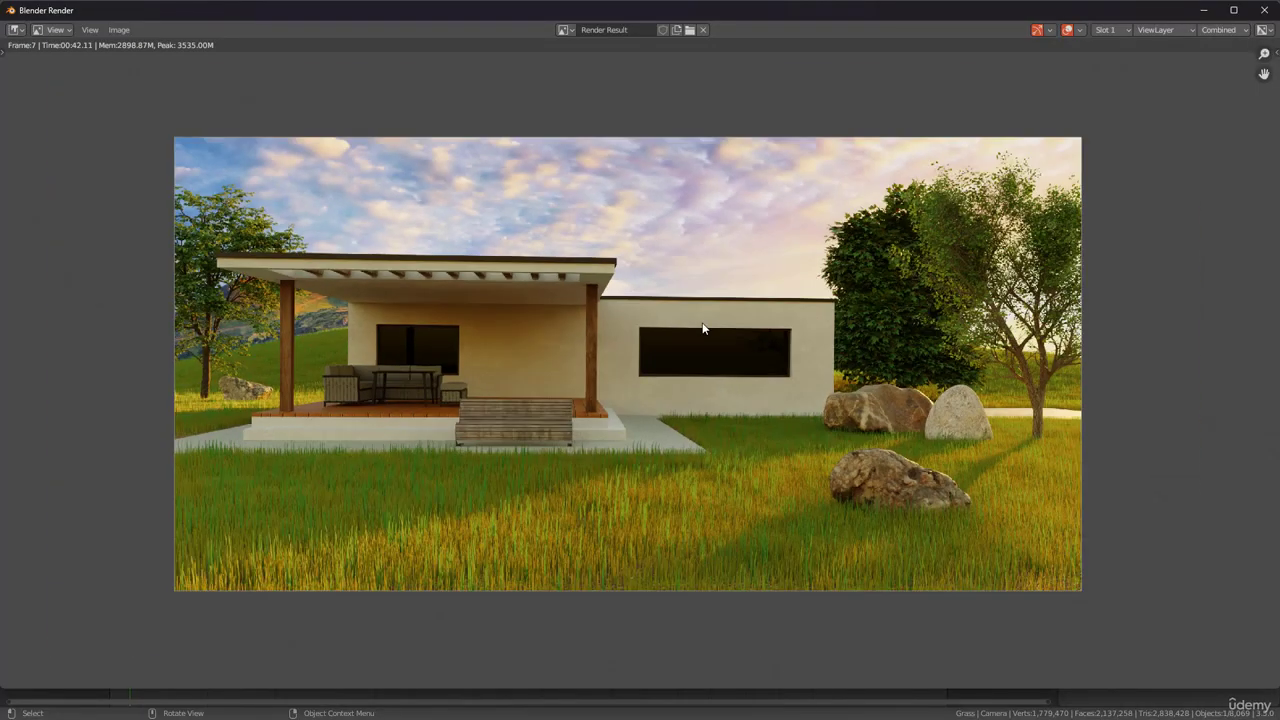
{"action": "scroll", "coordinate": [702, 328], "scroll_direction": "up", "scroll_amount": 1}
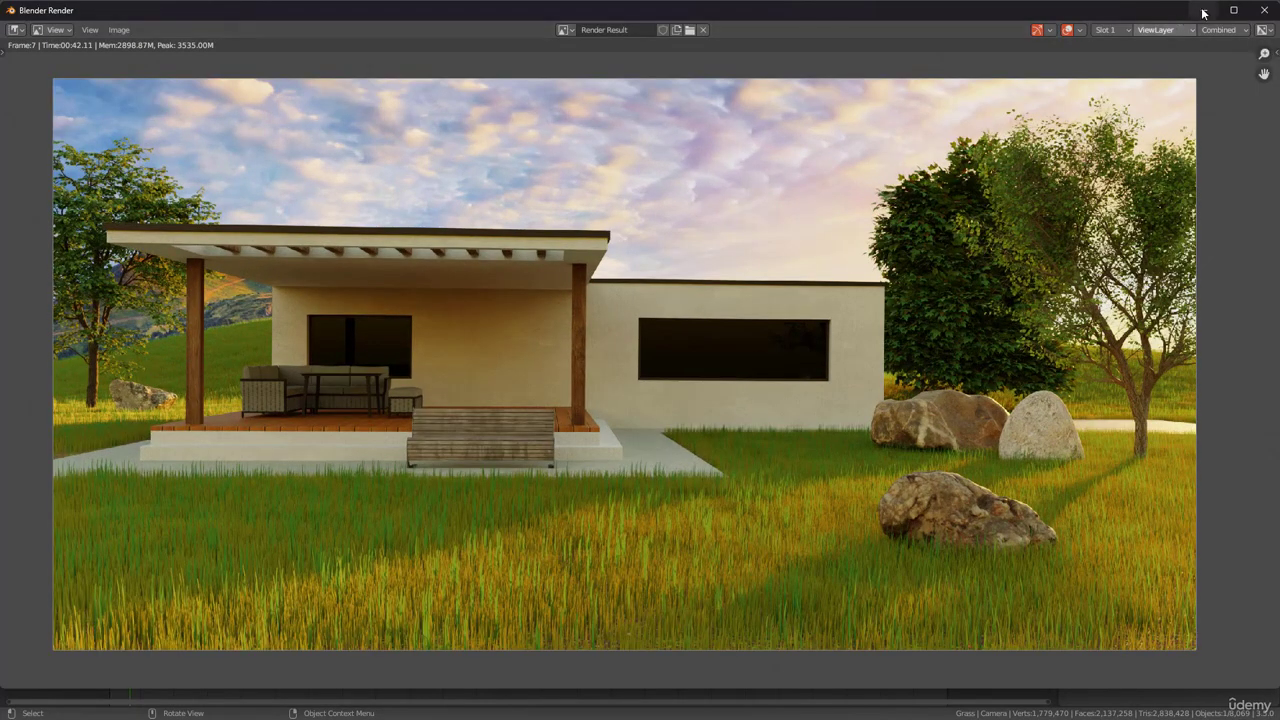
{"action": "key", "text": "Escape"}
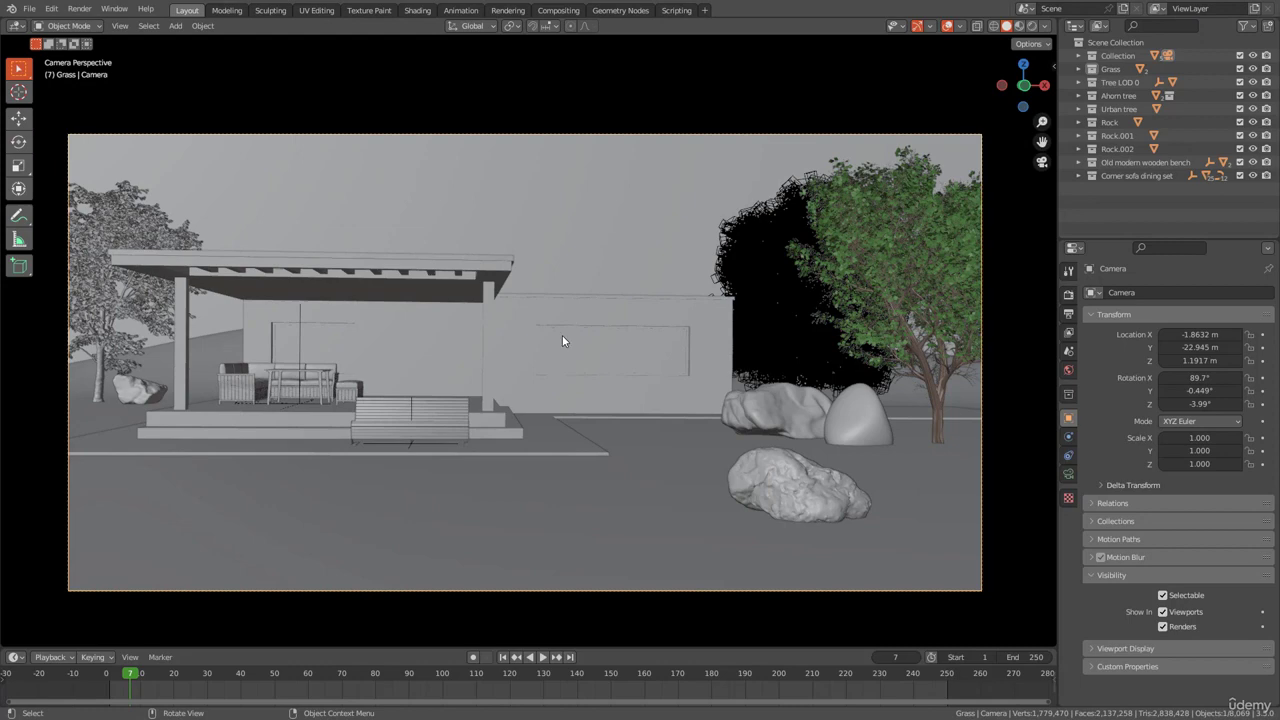
Check the Cycles render device options, keeping GPU Compute, and review the OptiX render devices in the system preferences.
{"action": "left_click", "coordinate": [1068, 296]}
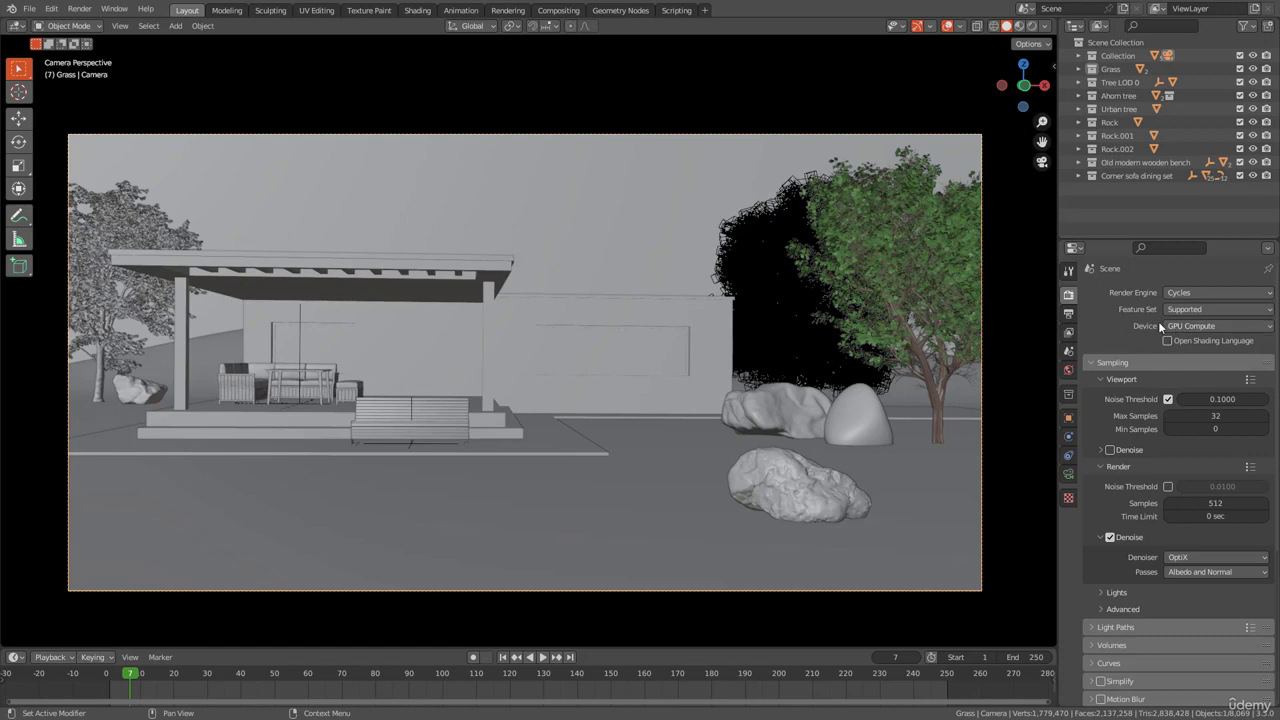
{"action": "left_click", "coordinate": [1186, 327]}
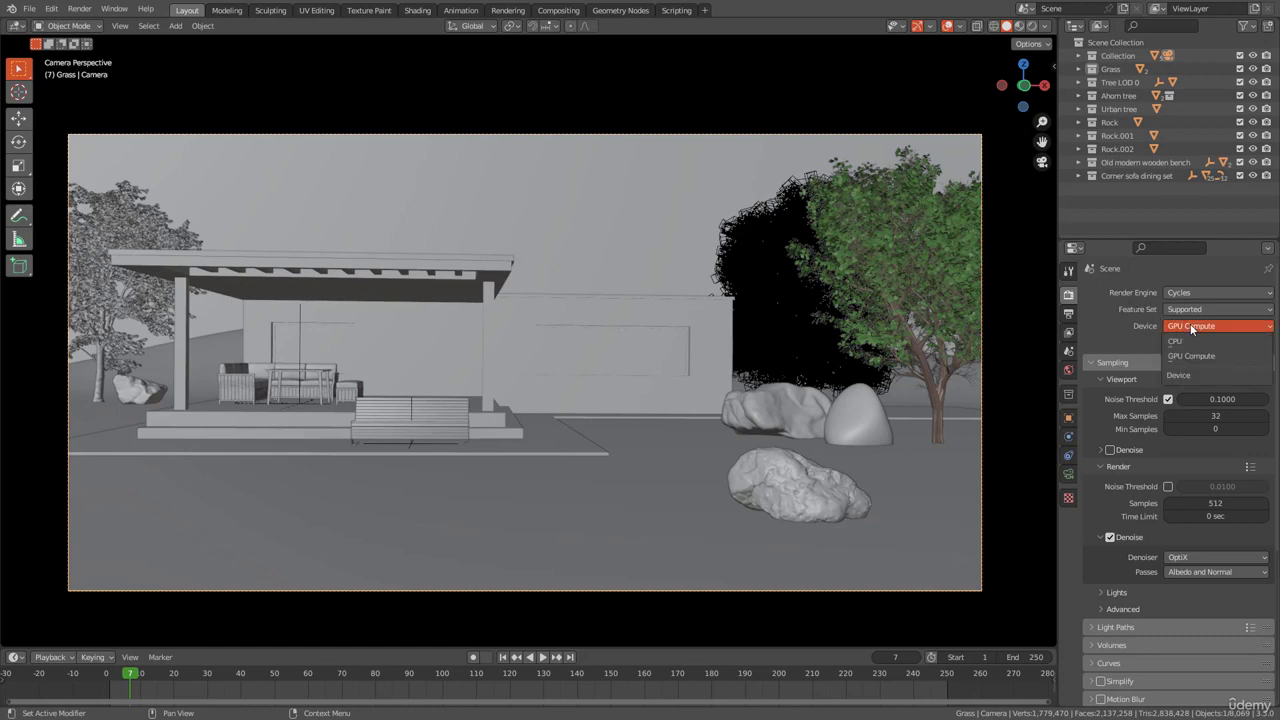
{"action": "left_click", "coordinate": [1188, 329]}
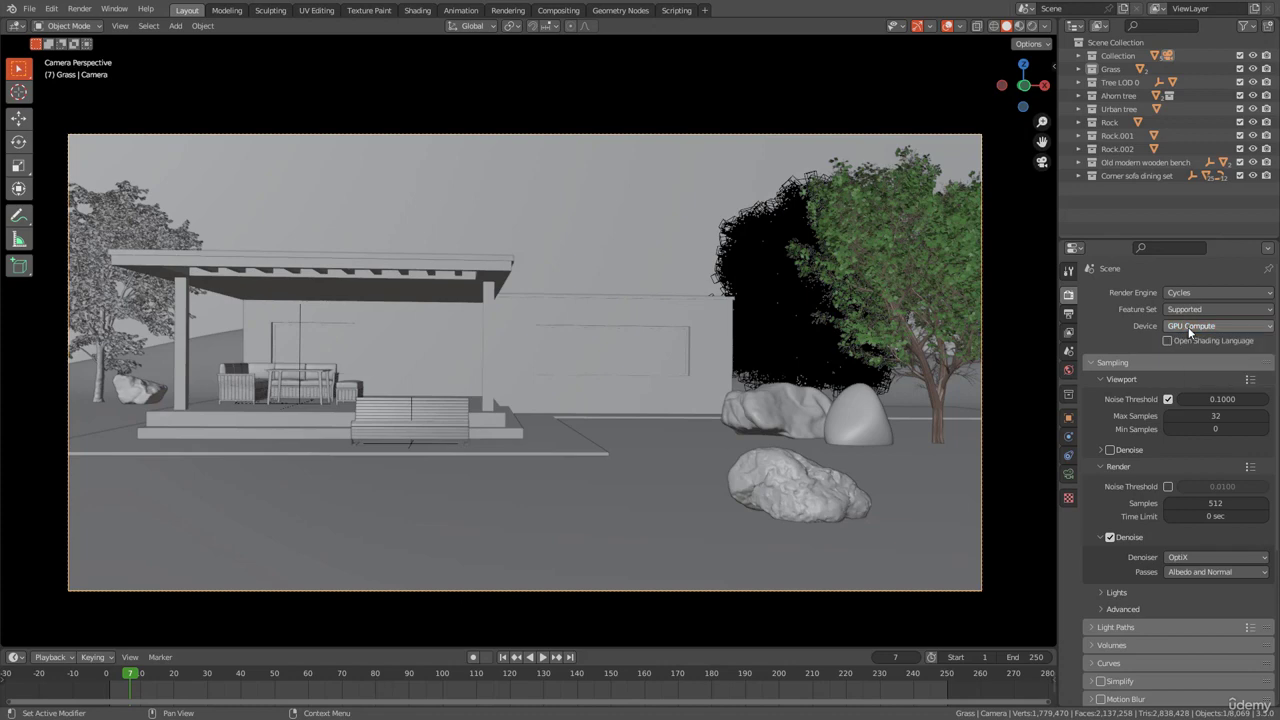
{"action": "left_click", "coordinate": [51, 8]}
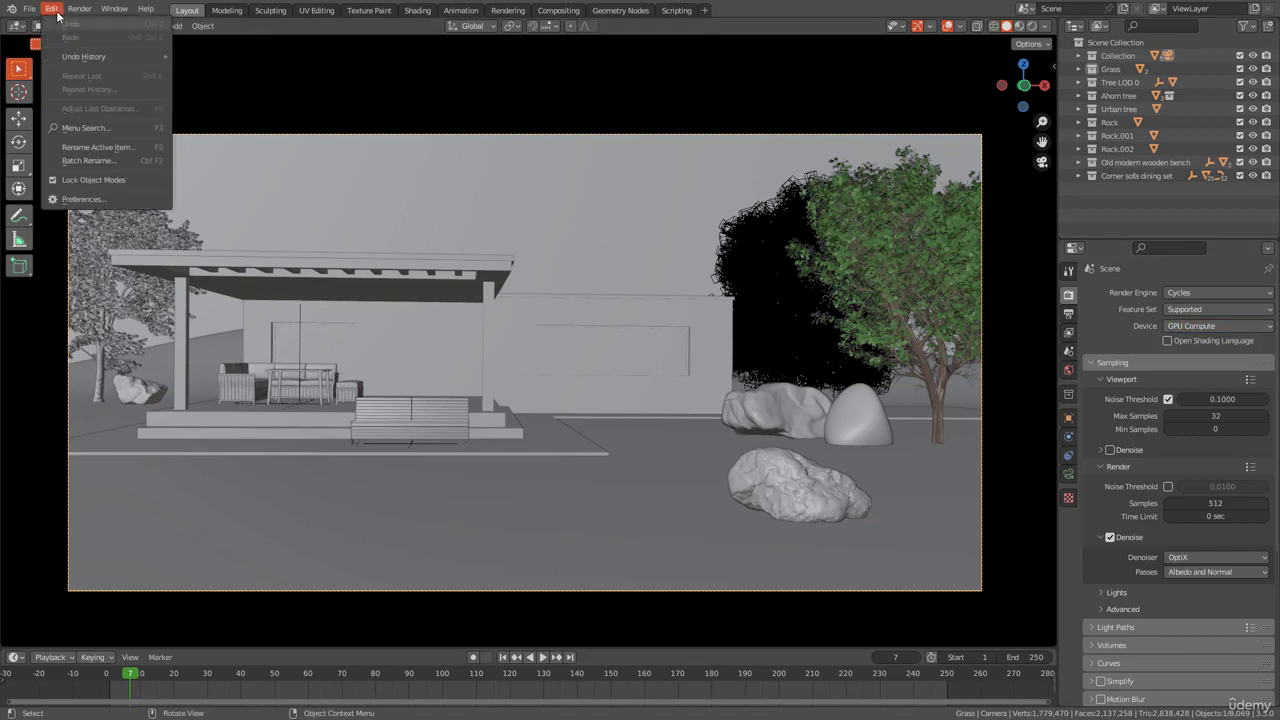
{"action": "left_click", "coordinate": [62, 203]}
{"action": "left_click", "coordinate": [92, 224]}
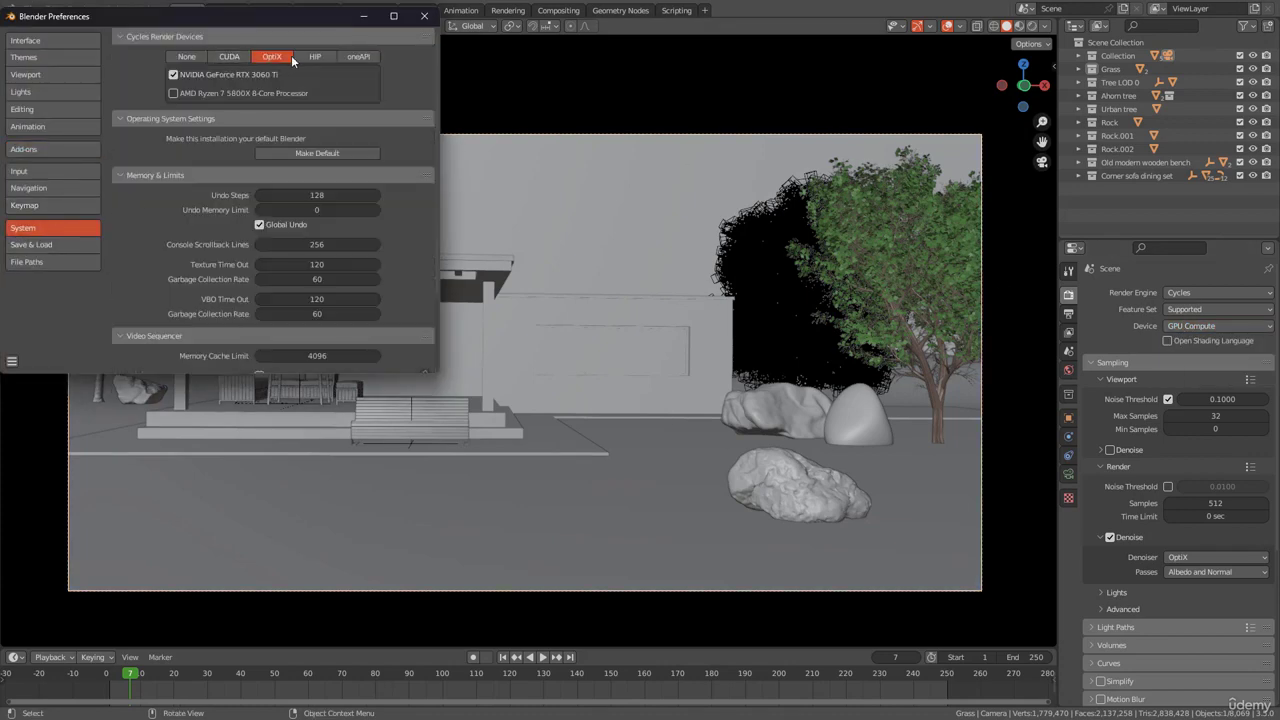
{"action": "left_click", "coordinate": [424, 18]}
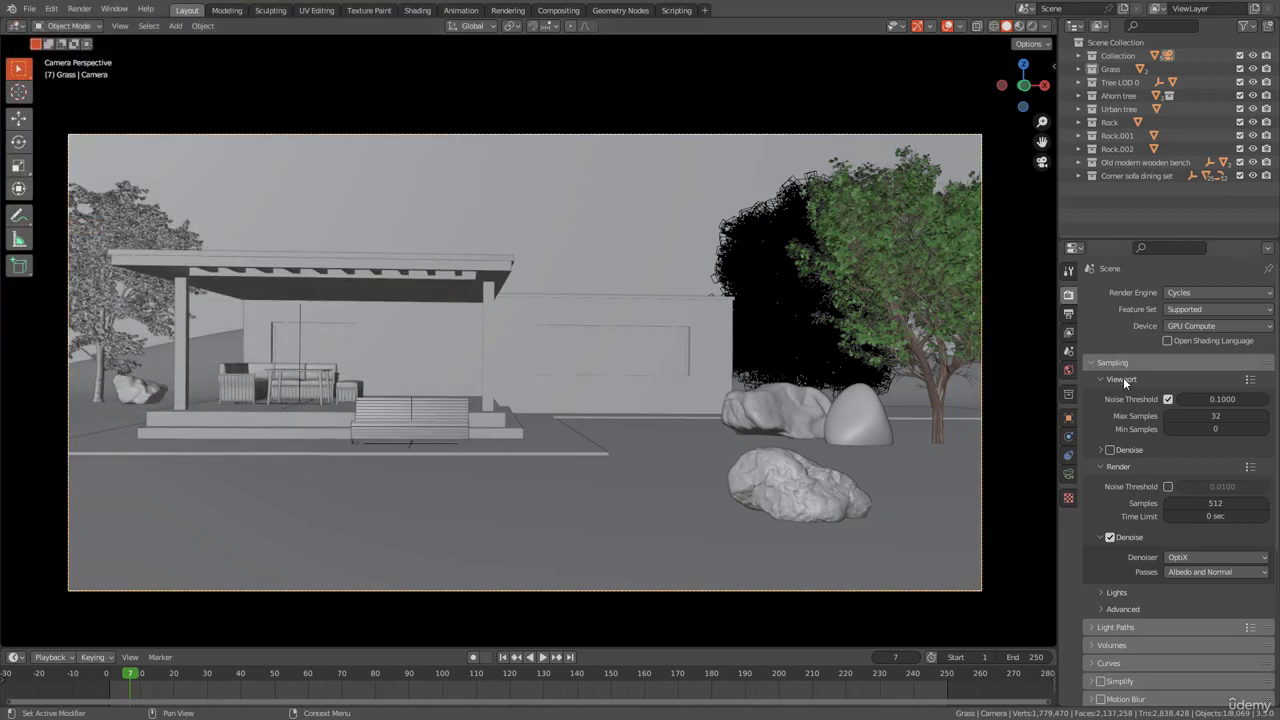
Try the Limited Global Illumination preset for the light paths.
{"action": "scroll", "coordinate": [1120, 387], "scroll_direction": "down", "scroll_amount": 4}
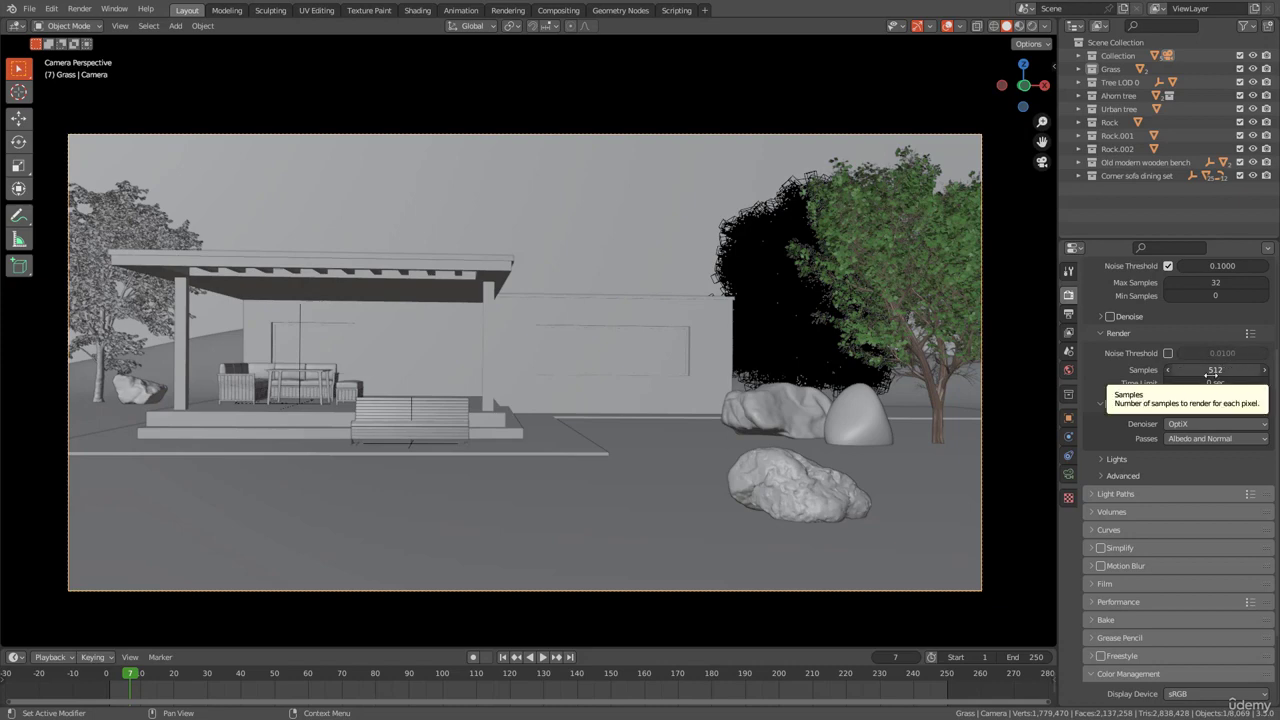
{"action": "scroll", "coordinate": [1110, 413], "scroll_direction": "down", "scroll_amount": 2}
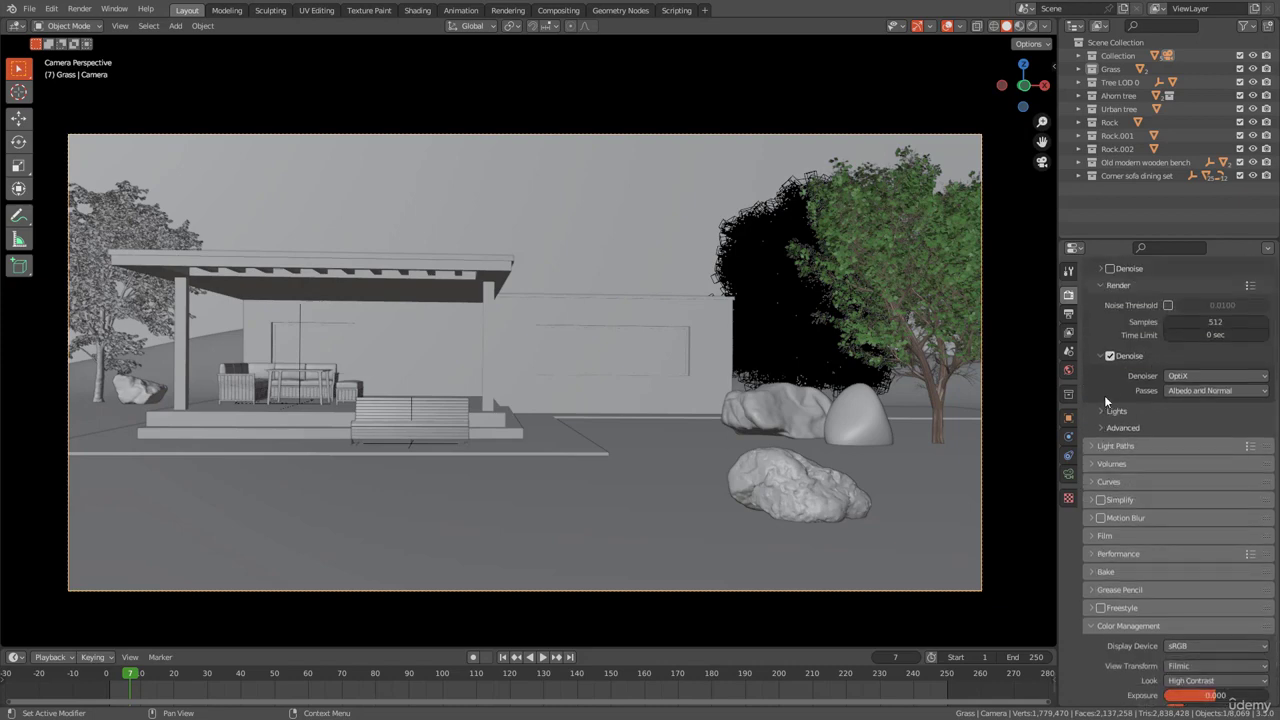
{"action": "scroll", "coordinate": [1114, 400], "scroll_direction": "down", "scroll_amount": 2}
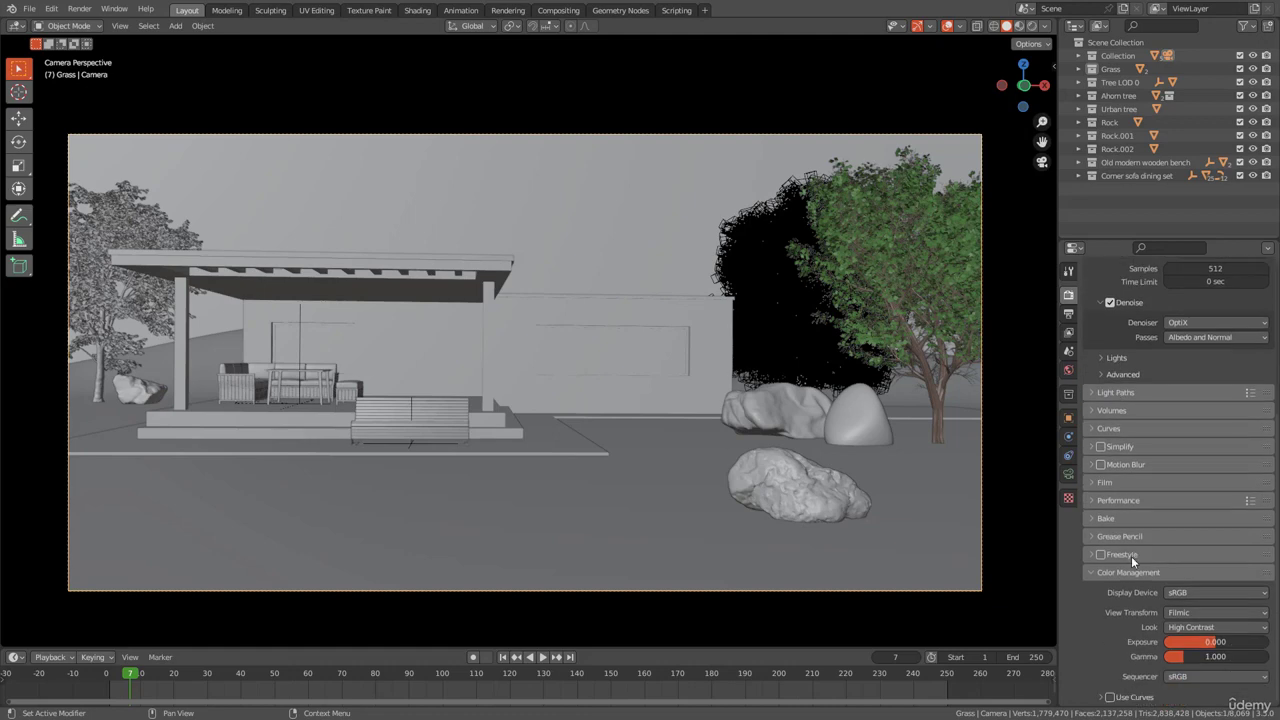
{"action": "scroll", "coordinate": [1131, 556], "scroll_direction": "up", "scroll_amount": 3}
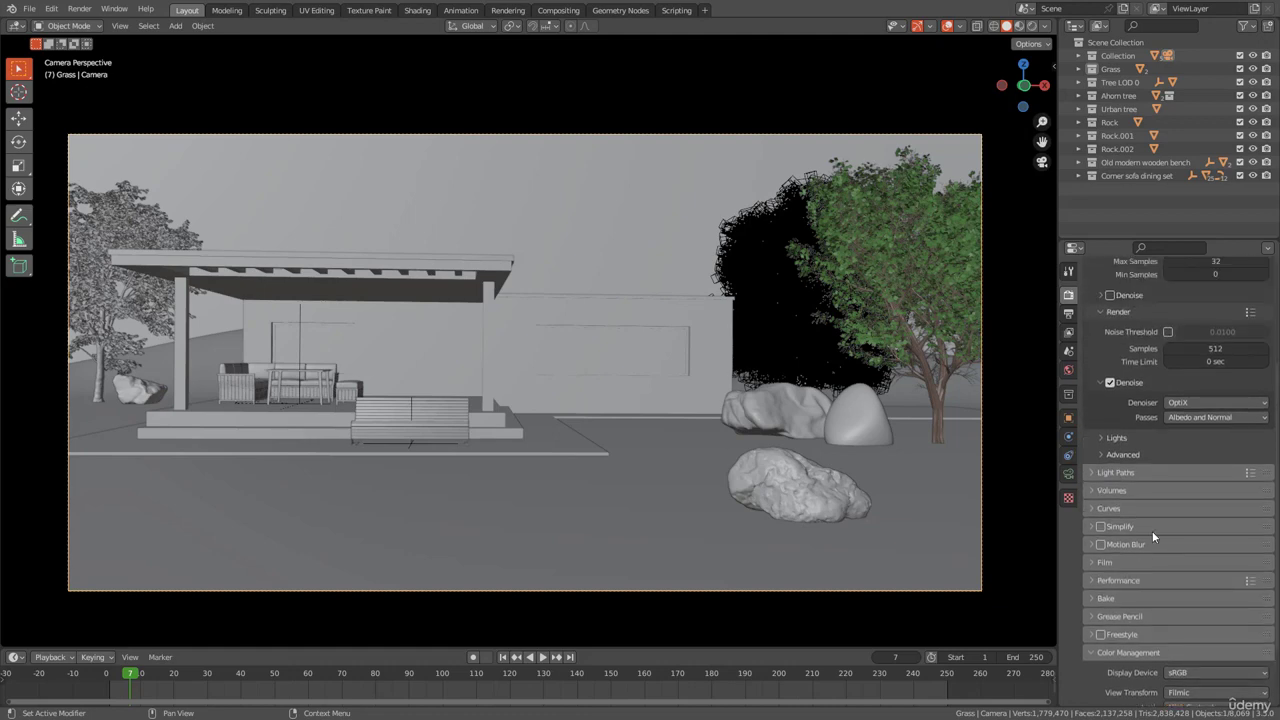
{"action": "left_click", "coordinate": [1112, 471]}
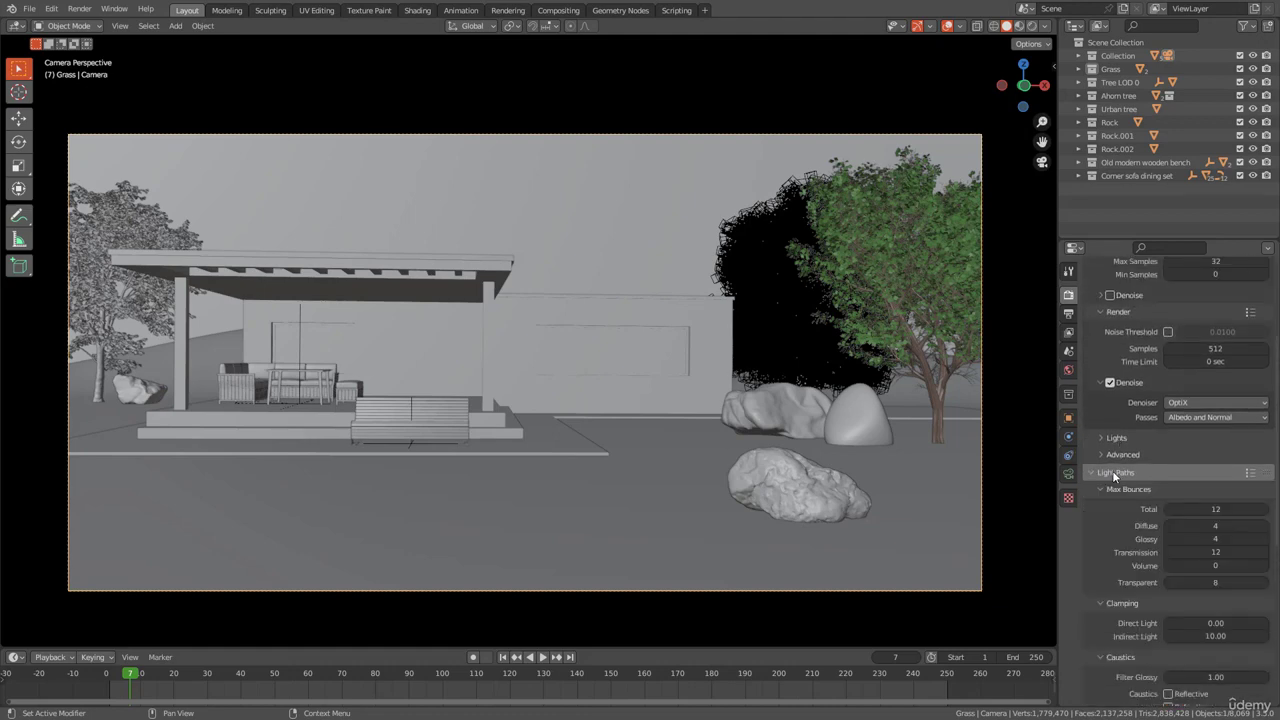
{"action": "scroll", "coordinate": [1118, 500], "scroll_direction": "down", "scroll_amount": 3}
{"action": "left_click", "coordinate": [1249, 393]}
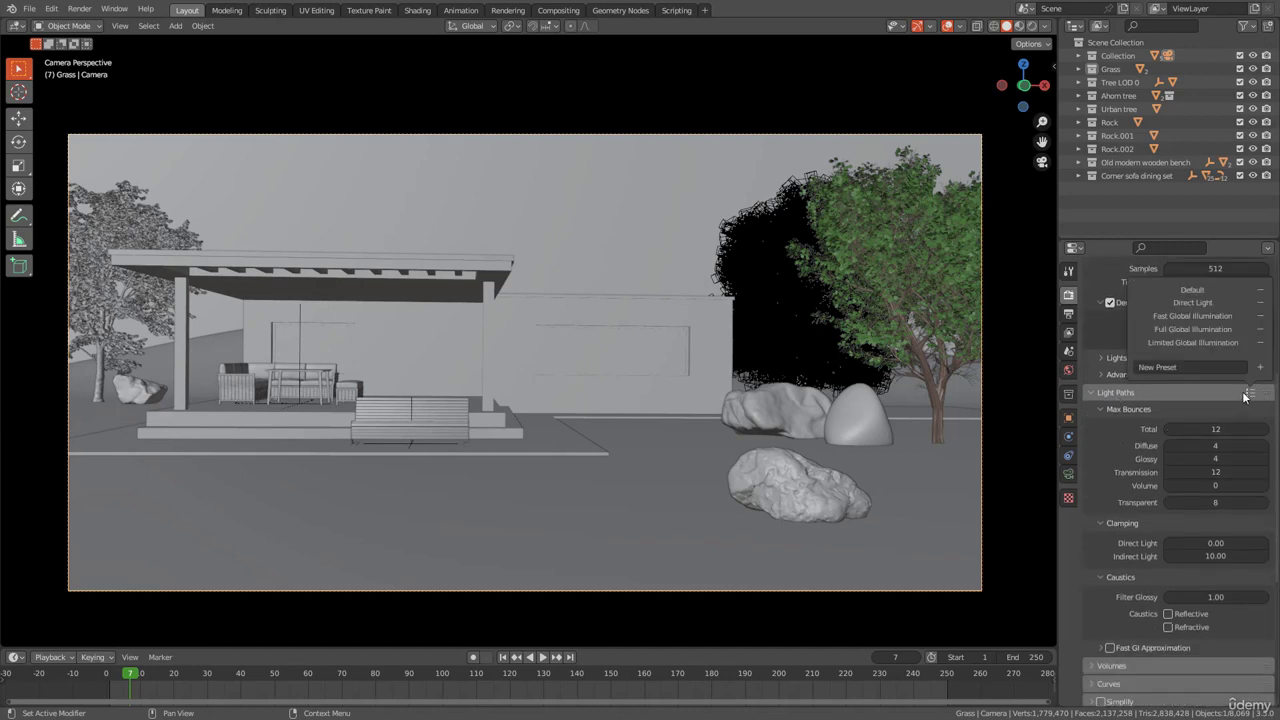
{"action": "left_click", "coordinate": [1187, 343]}
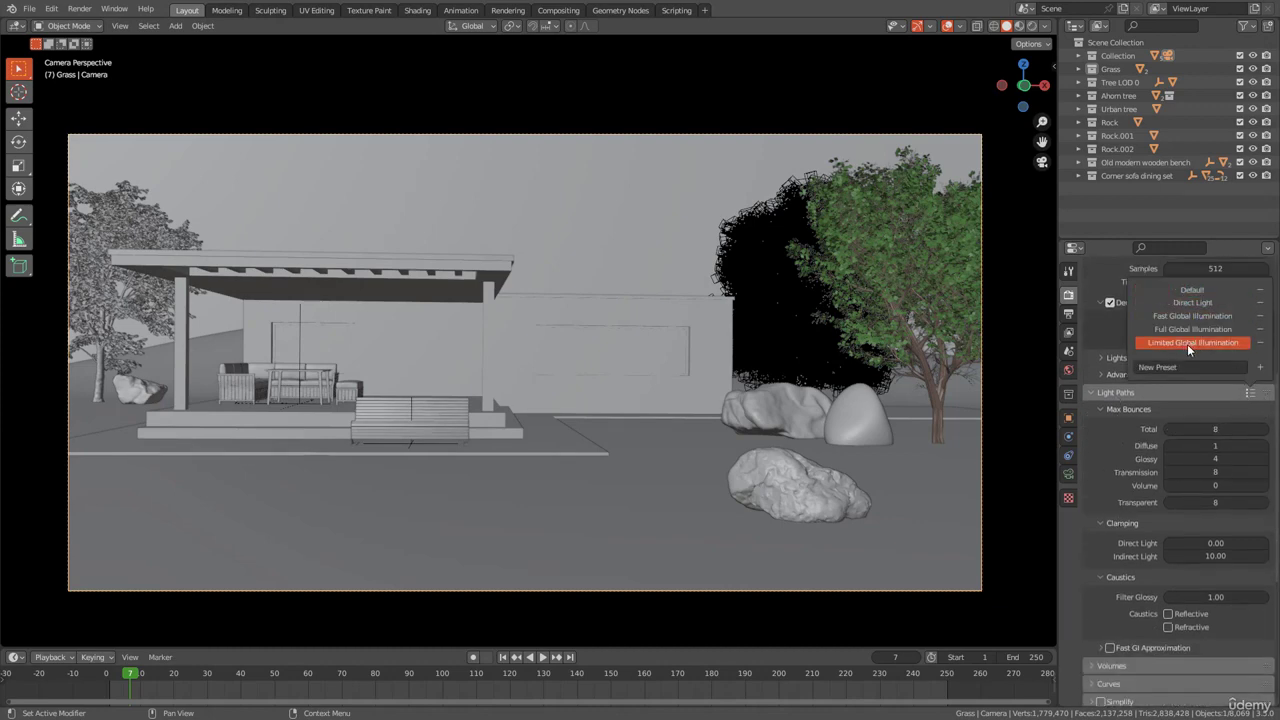
Apply the Default preset to the light paths and collapse the Light Paths settings.
{"action": "left_click", "coordinate": [1249, 393]}
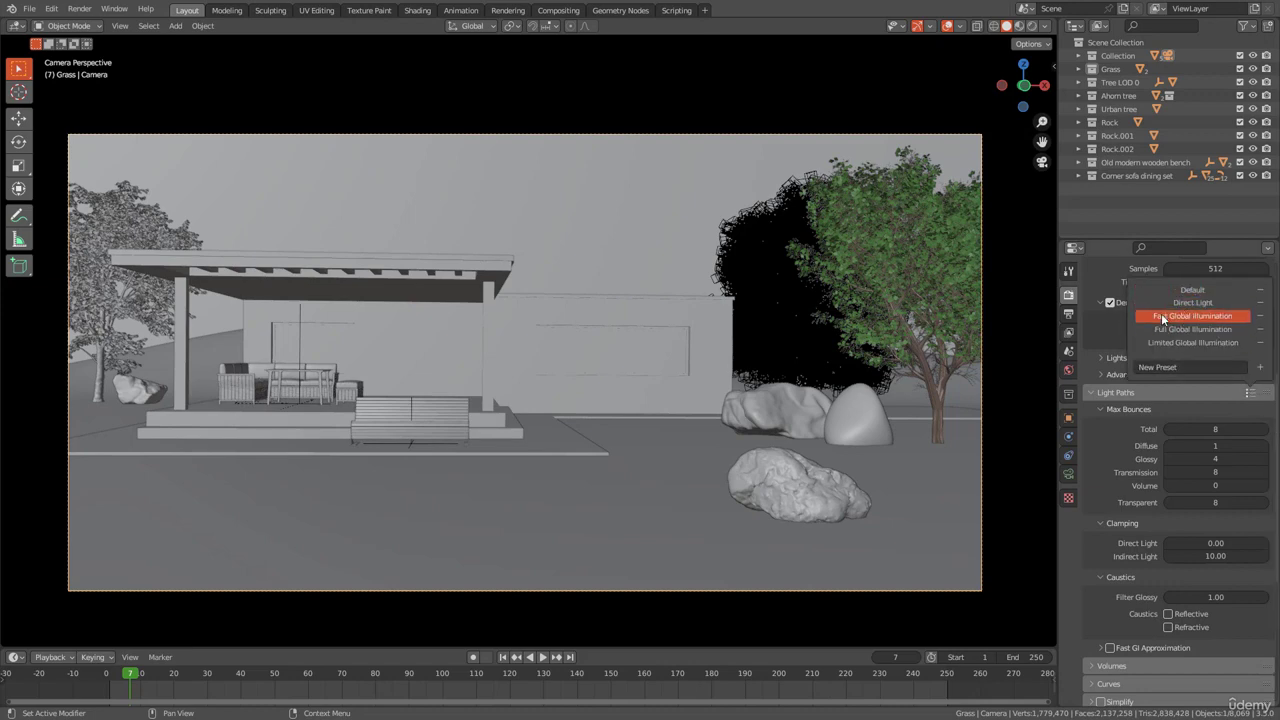
{"action": "left_click", "coordinate": [1191, 290]}
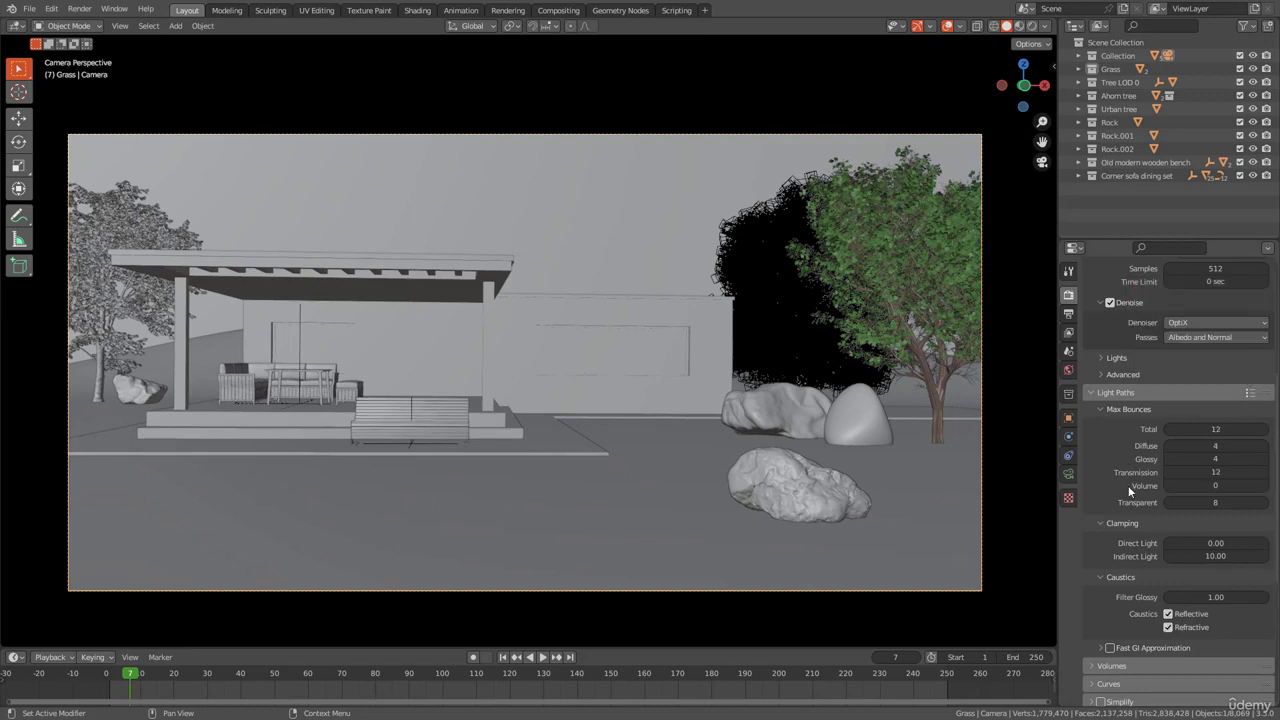
{"action": "scroll", "coordinate": [1114, 472], "scroll_direction": "up", "scroll_amount": 2}
{"action": "left_click", "coordinate": [1114, 445]}
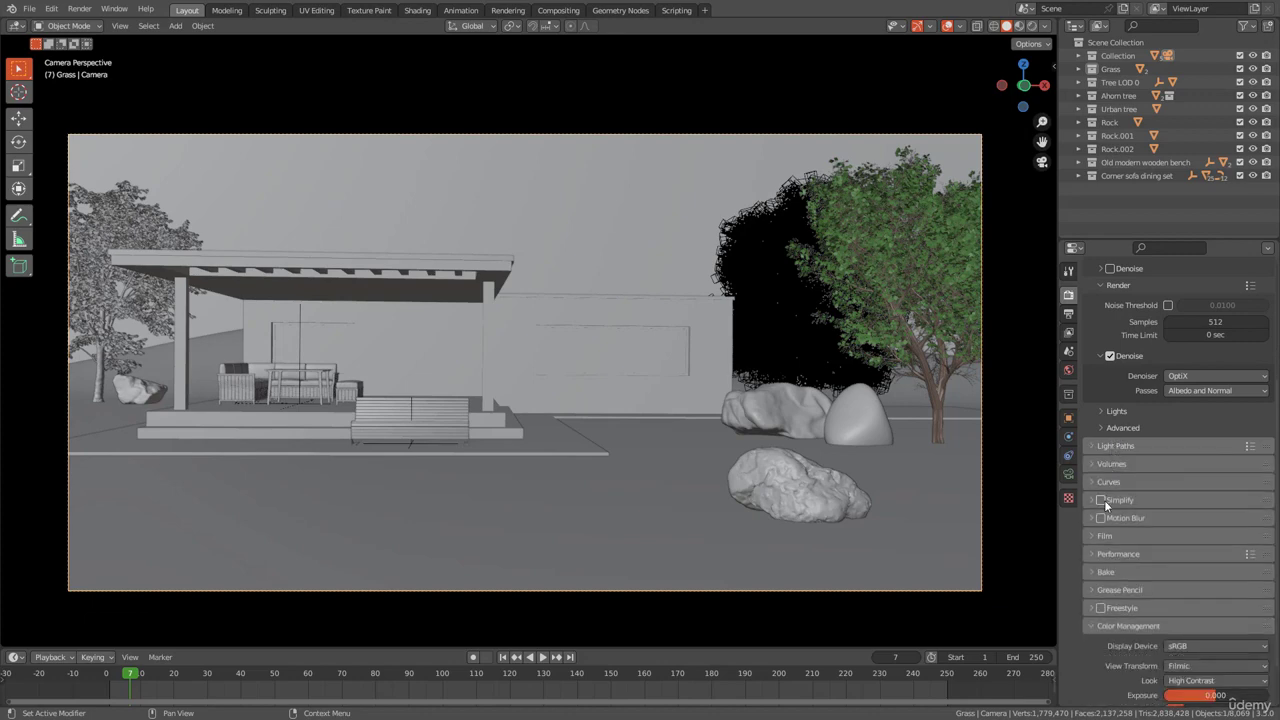
{"action": "scroll", "coordinate": [1104, 510], "scroll_direction": "down", "scroll_amount": 1}
{"action": "scroll", "coordinate": [1104, 520], "scroll_direction": "up", "scroll_amount": 1}
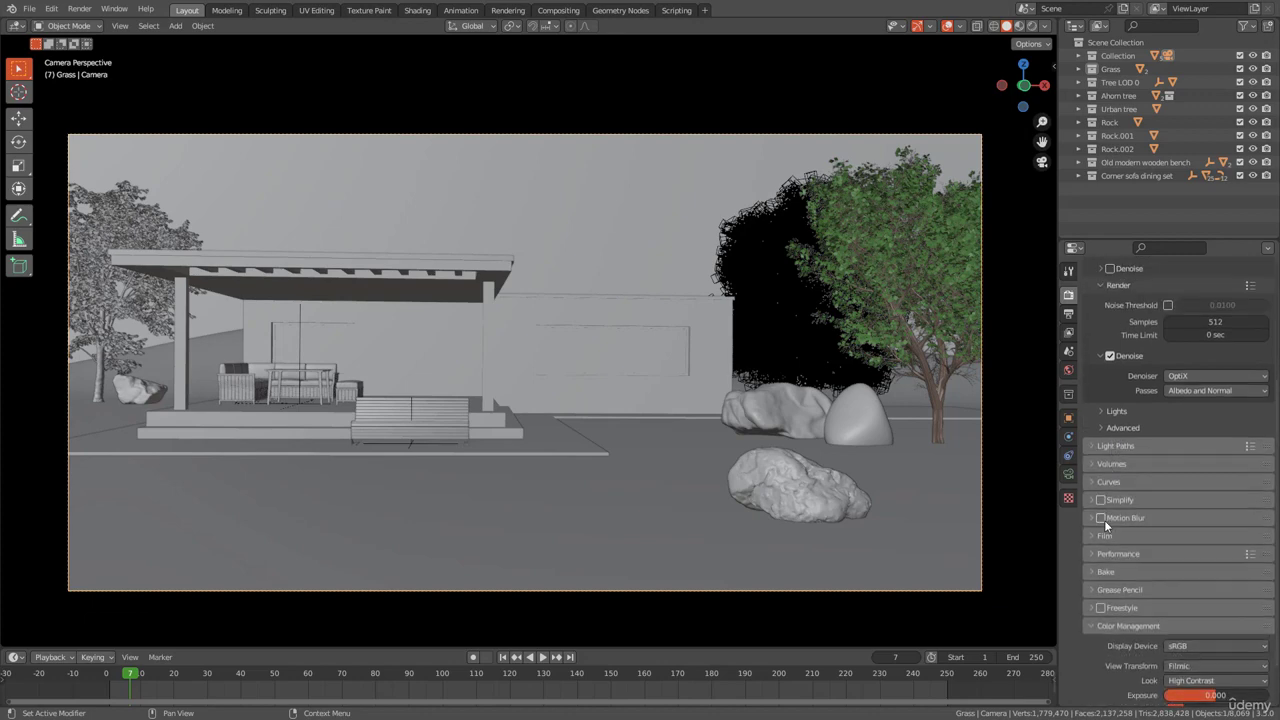
Set the output resolution percentage to 60% and collapse the Output and Frame Range settings.
{"action": "left_click", "coordinate": [1068, 313]}
{"action": "scroll", "coordinate": [1121, 356], "scroll_direction": "up", "scroll_amount": 1}
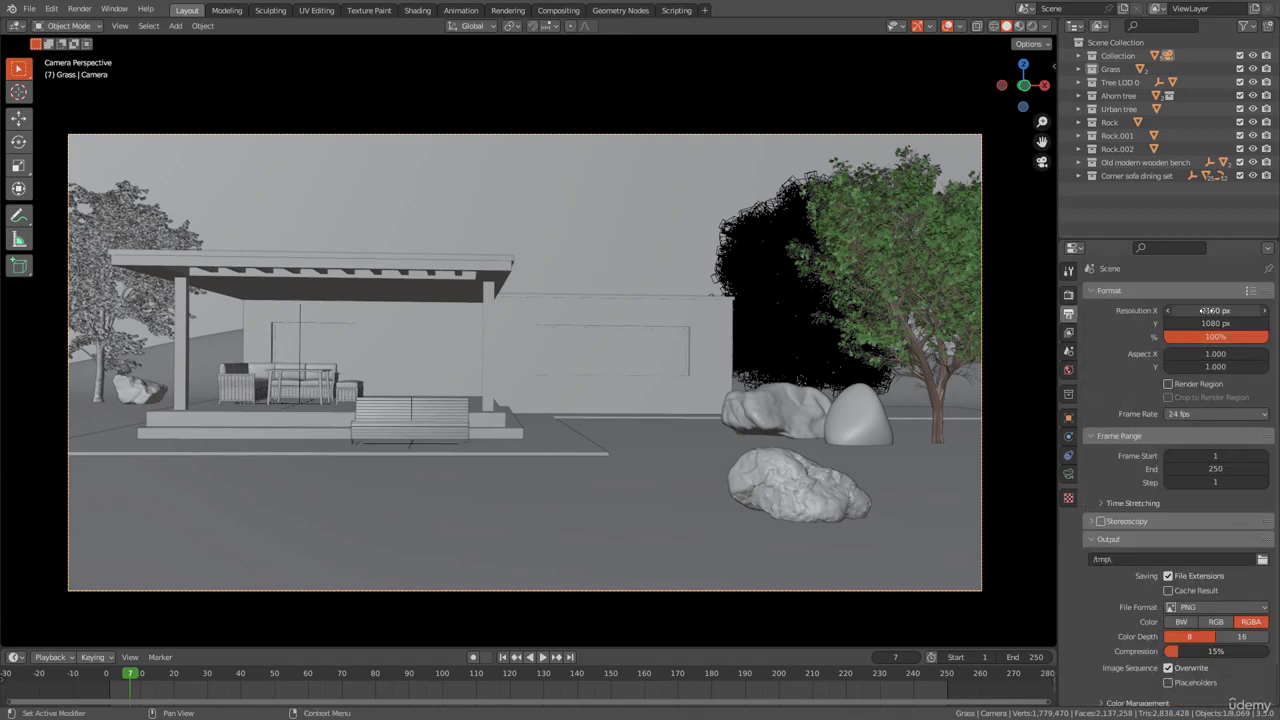
{"action": "left_click", "coordinate": [1227, 341]}
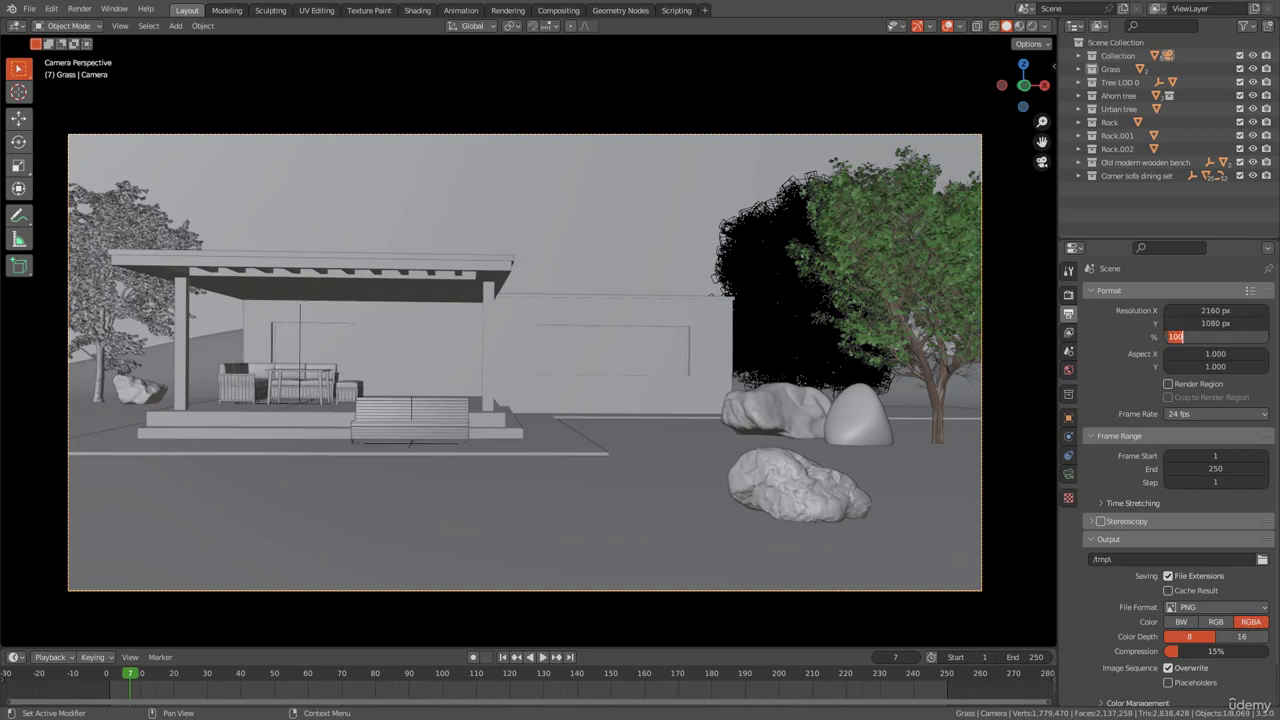
{"action": "type", "text": "60"}
{"action": "key", "text": "Return"}
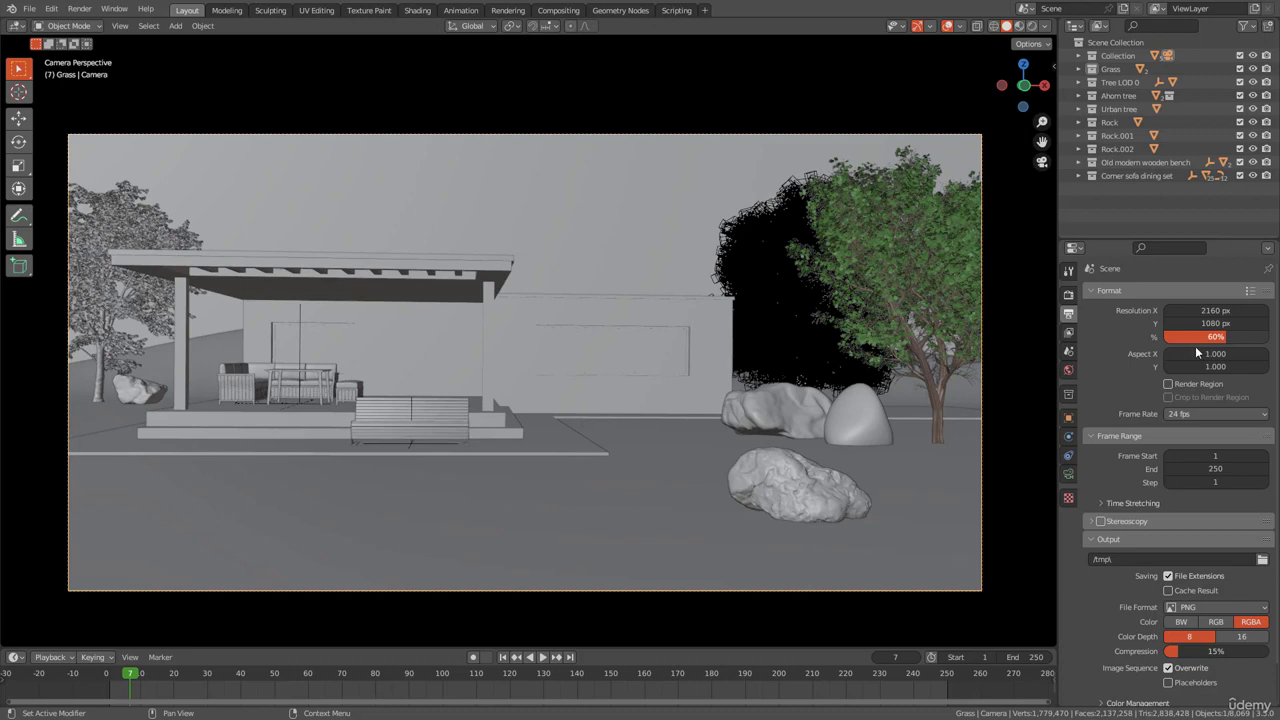
{"action": "left_click", "coordinate": [1098, 540]}
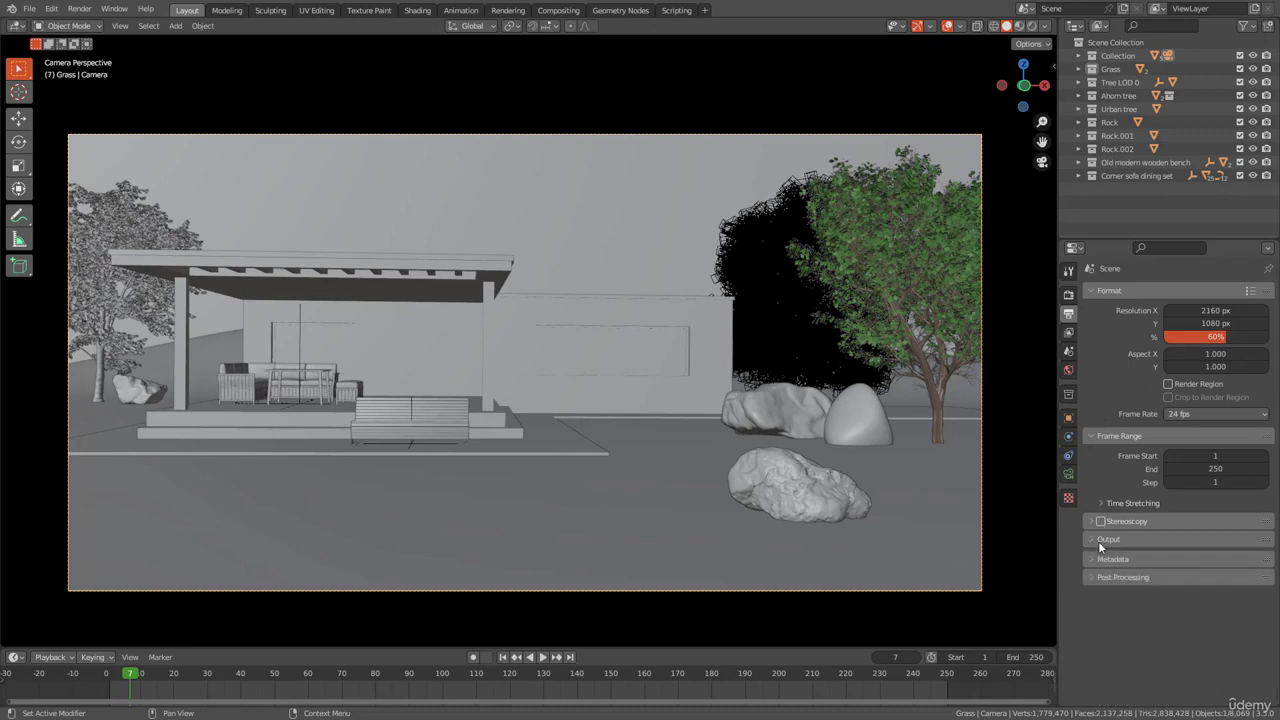
{"action": "left_click", "coordinate": [1099, 436]}
Select the ground plane and examine its particle system's Children settings, collapsing the Render and Vertex Groups sections.
{"action": "left_click", "coordinate": [605, 456]}
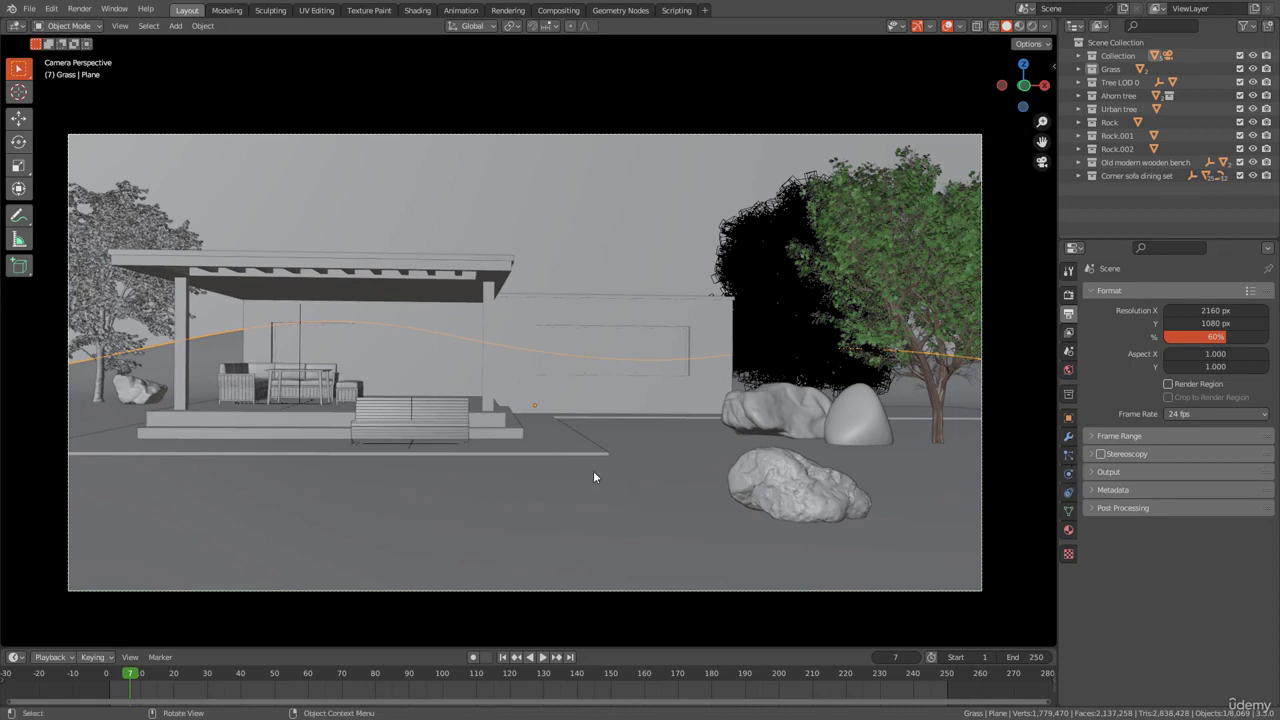
{"action": "left_click", "coordinate": [1068, 455]}
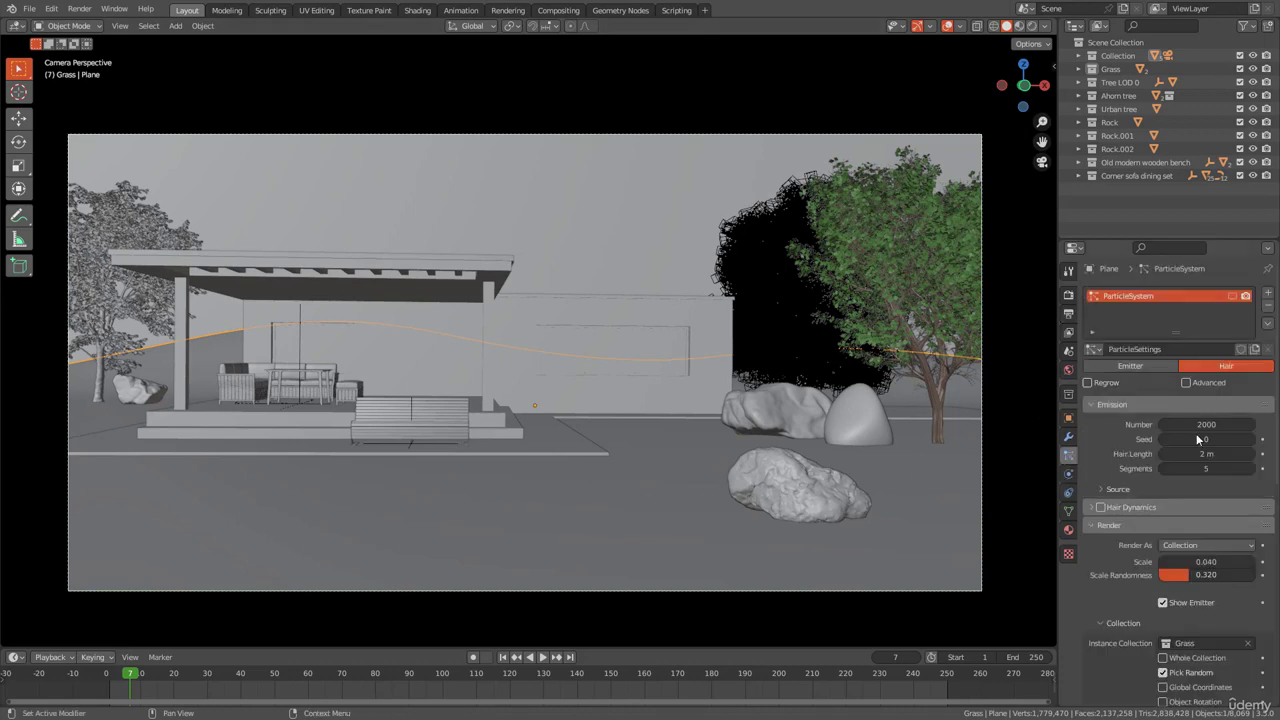
{"action": "scroll", "coordinate": [1133, 500], "scroll_direction": "down", "scroll_amount": 5}
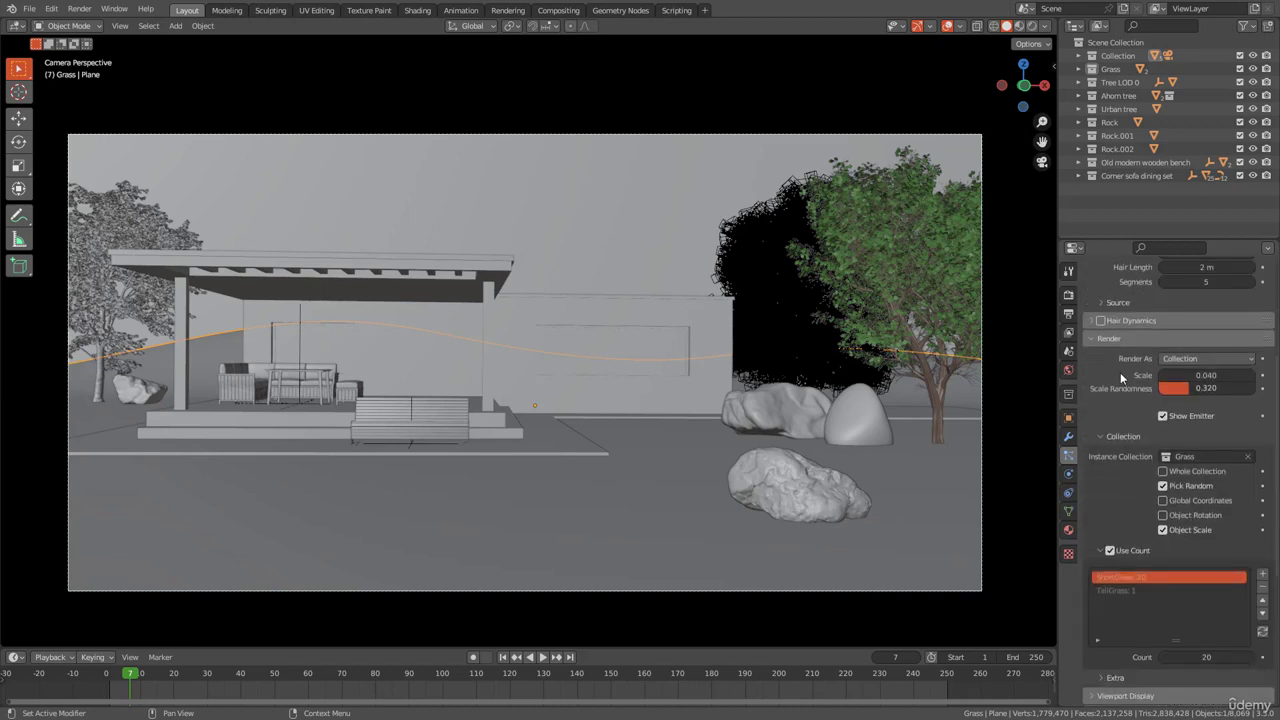
{"action": "left_click", "coordinate": [1108, 338]}
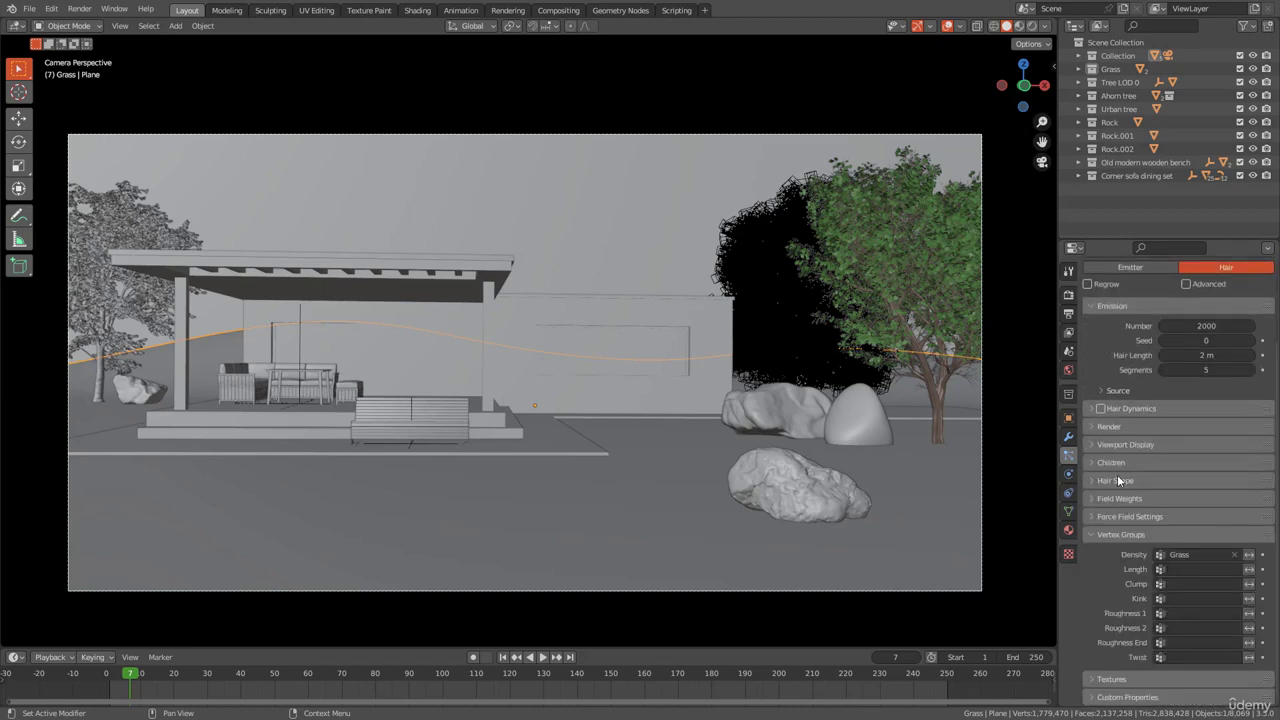
{"action": "left_click", "coordinate": [1108, 536]}
{"action": "left_click", "coordinate": [1120, 562]}
{"action": "scroll", "coordinate": [1170, 520], "scroll_direction": "down", "scroll_amount": 4}
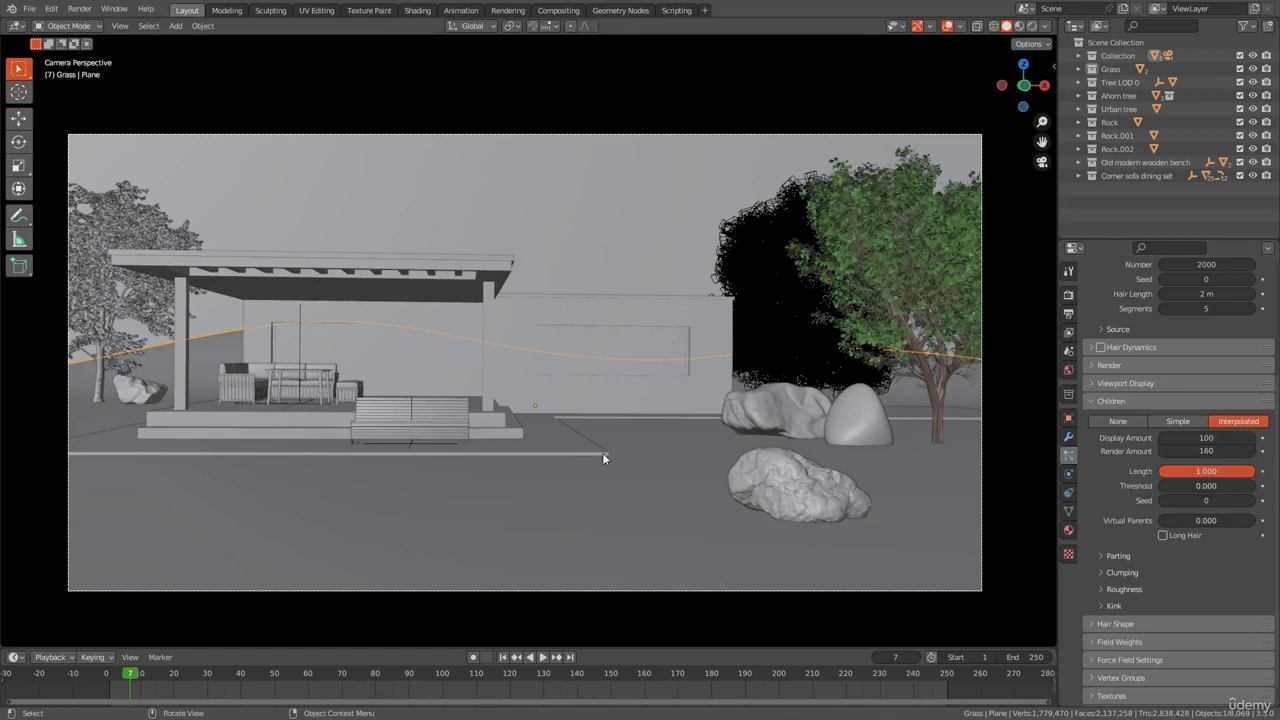
Select the green tree beside the rocks, and the Urban tree at the patio's outer end to check them.
{"action": "left_click", "coordinate": [778, 217]}
{"action": "left_click", "coordinate": [863, 212]}
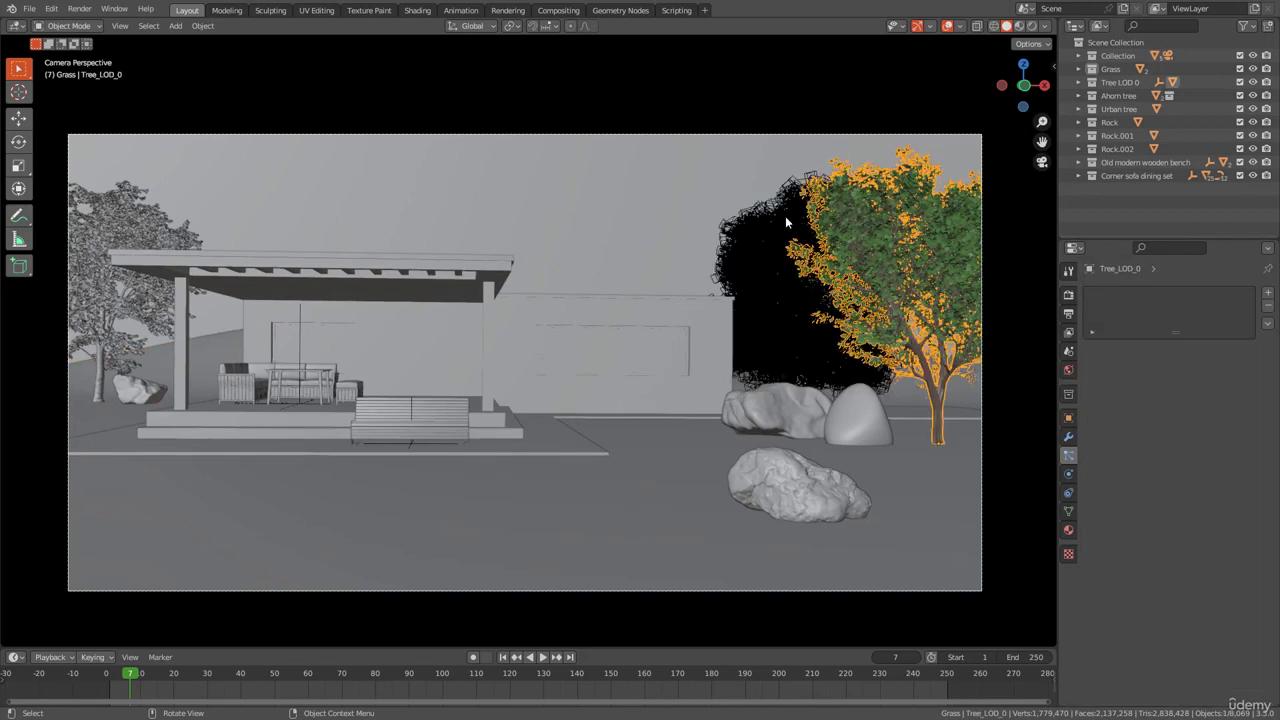
{"action": "left_click", "coordinate": [786, 217]}
{"action": "left_click", "coordinate": [850, 231]}
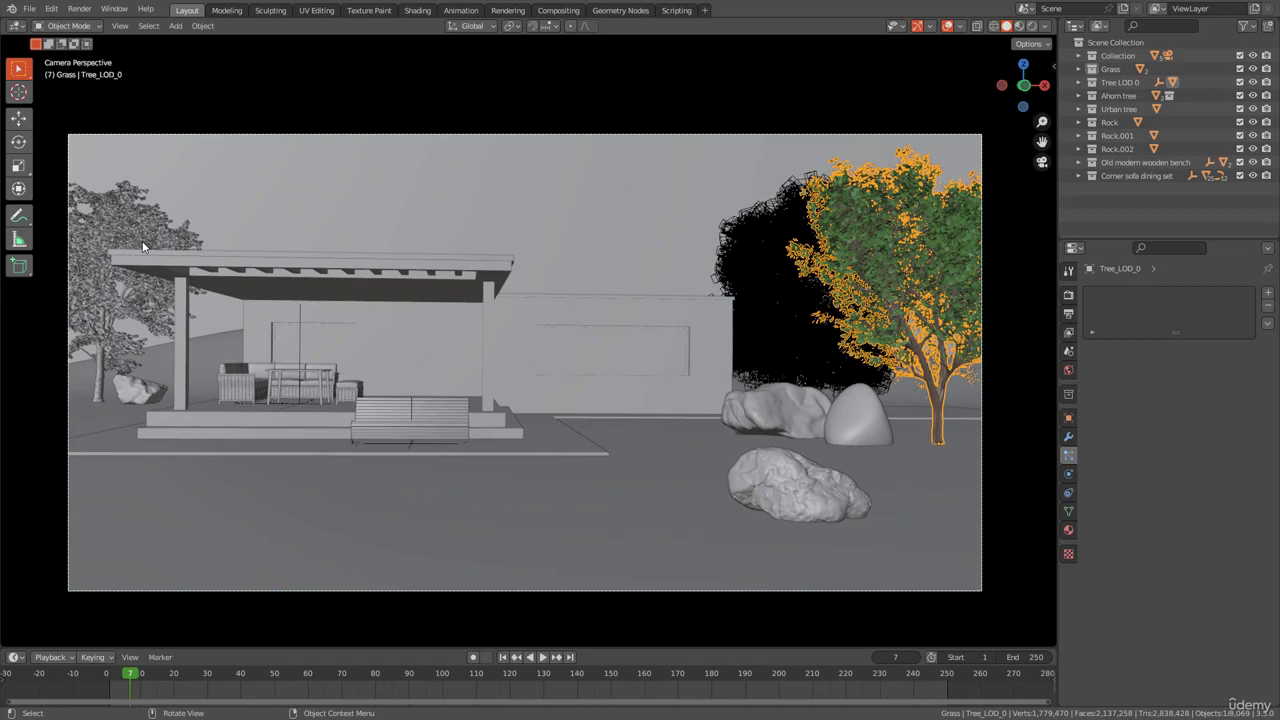
{"action": "left_click", "coordinate": [80, 212]}
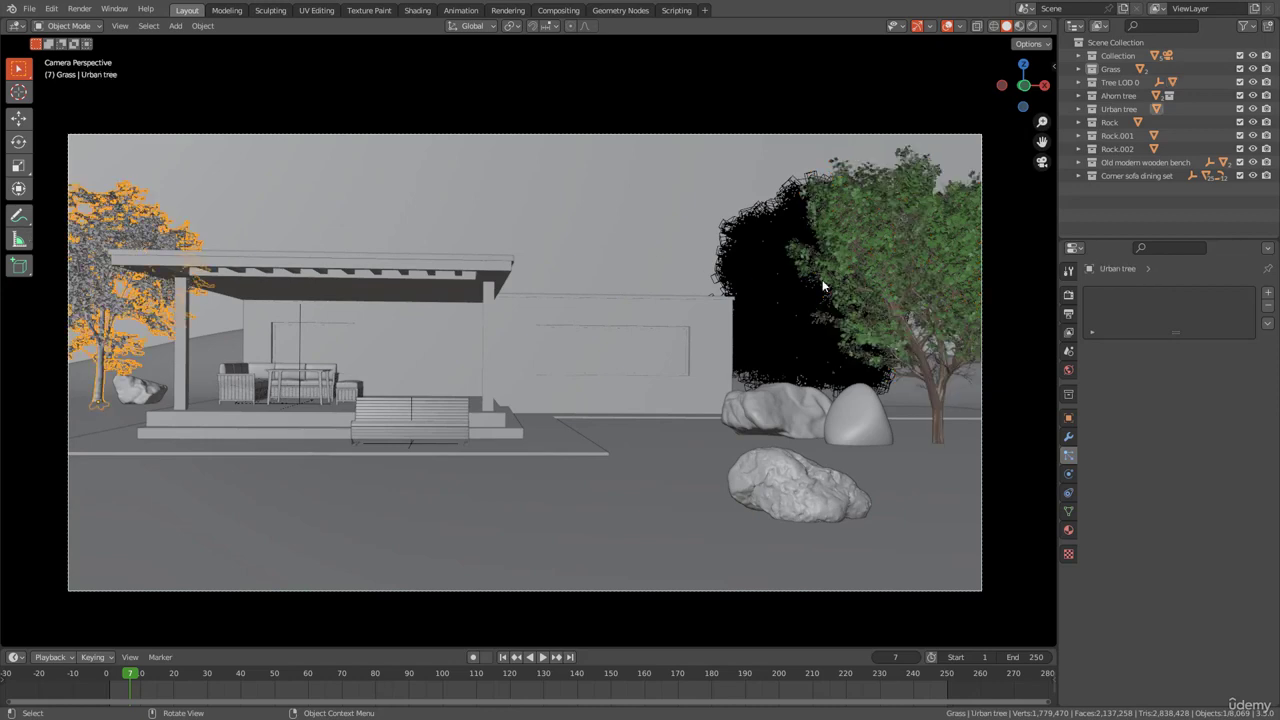
Review the finished render and its image options in the Rendering workspace, and switch to the Compositing workspace.
{"action": "left_click", "coordinate": [505, 11]}
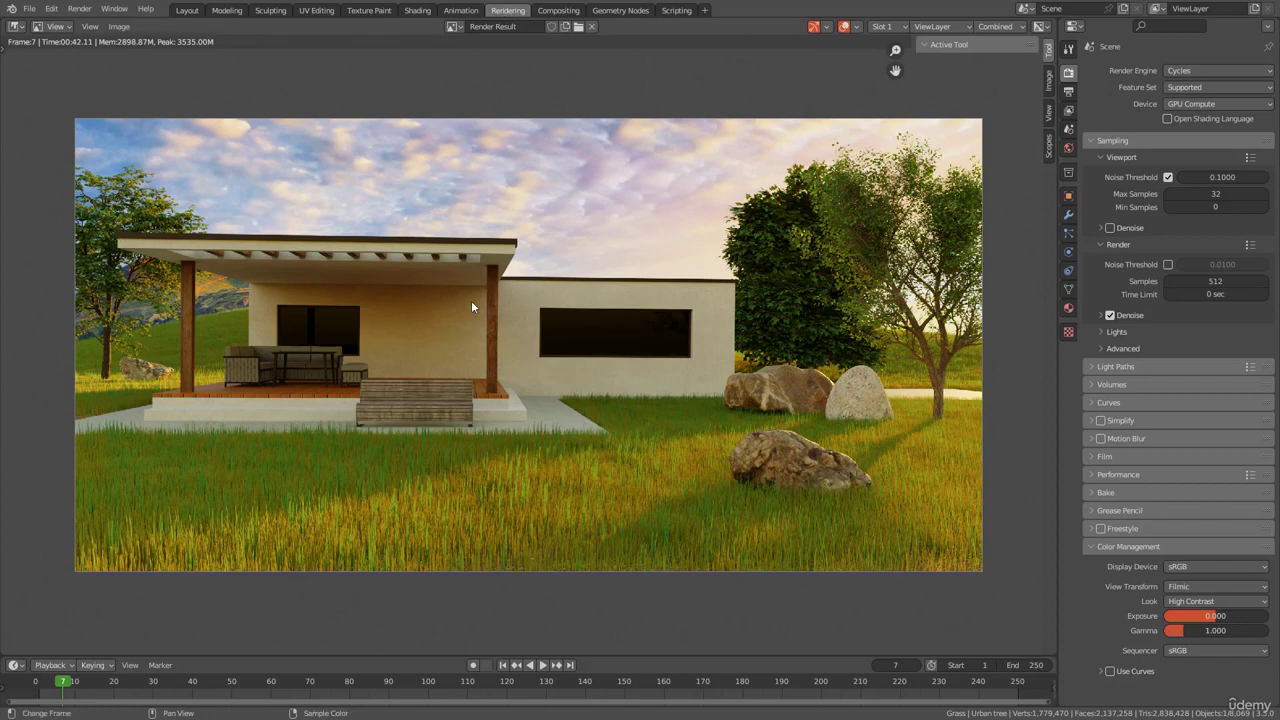
{"action": "left_click", "coordinate": [118, 26]}
{"action": "left_click", "coordinate": [564, 11]}
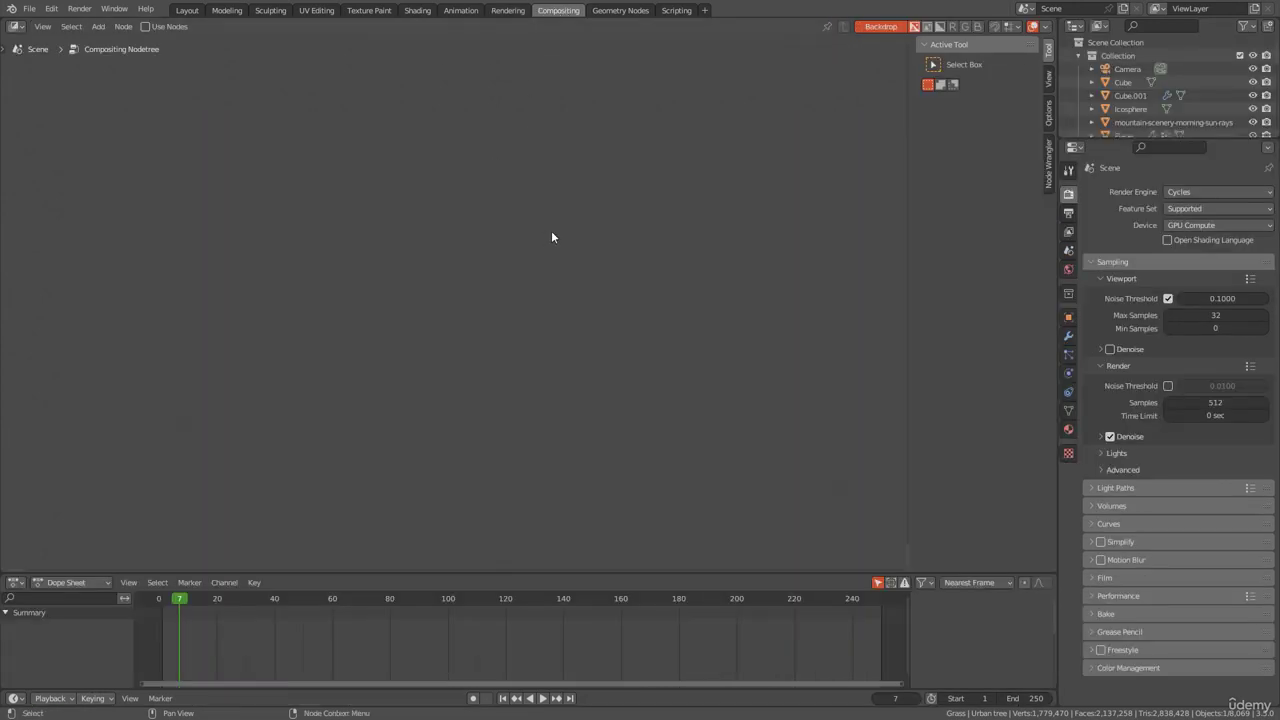
Enable nodes for the scene's compositor and place a Viewer output node in the empty node tree.
{"action": "left_click", "coordinate": [166, 28]}
{"action": "key", "text": "shift+a"}
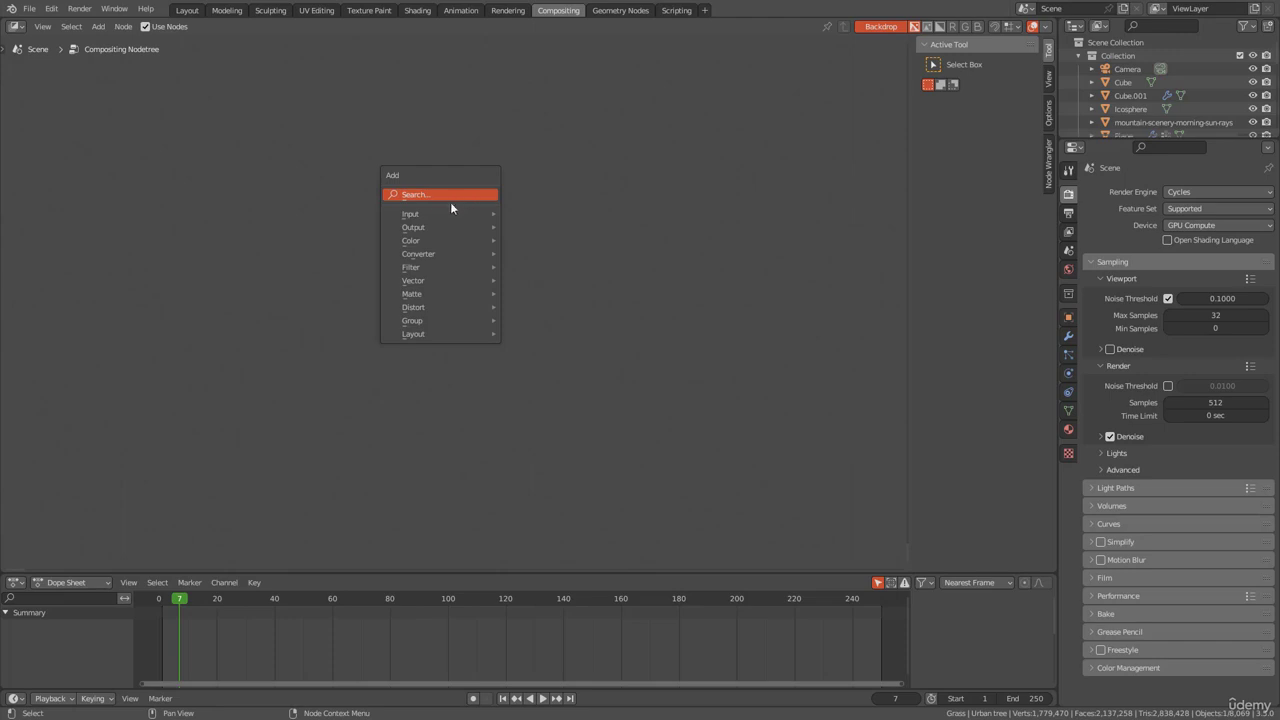
{"action": "mouse_move", "coordinate": [436, 218]}
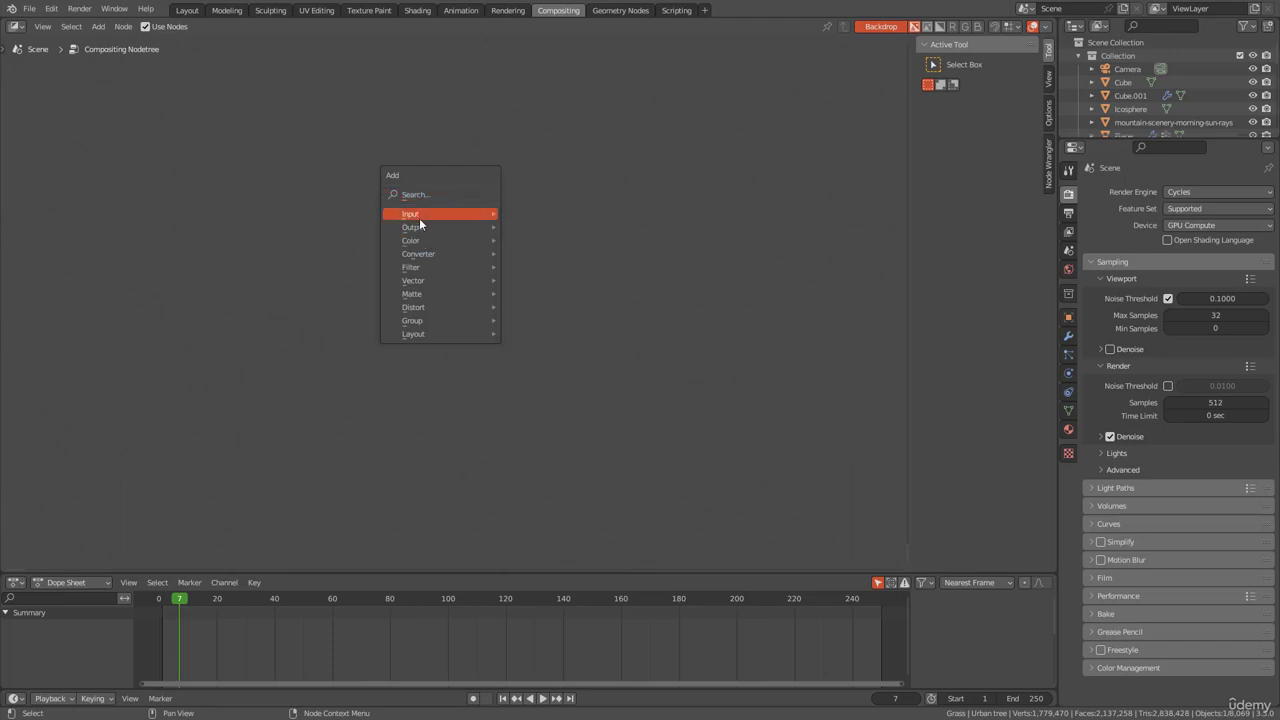
{"action": "left_click", "coordinate": [536, 278]}
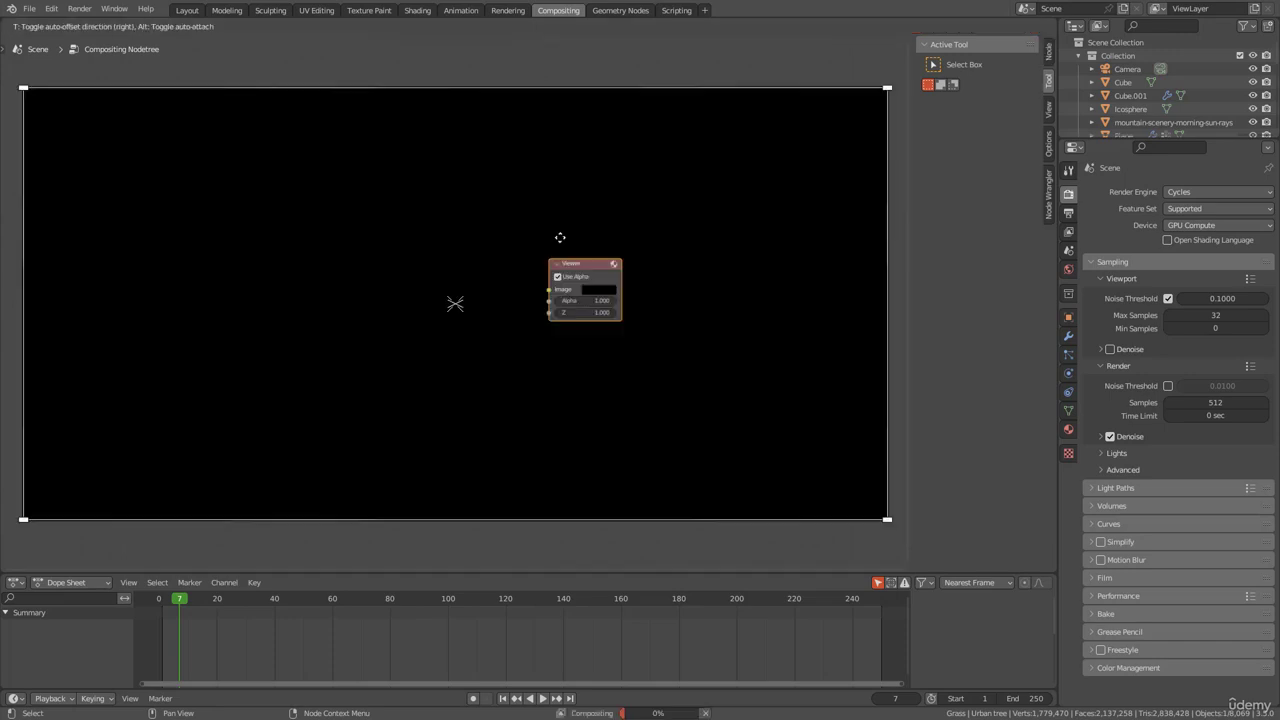
{"action": "left_click", "coordinate": [603, 199]}
Add a Render Layers node before the Viewer and link its Image output to the Viewer's Image input.
{"action": "key", "text": "shift+a"}
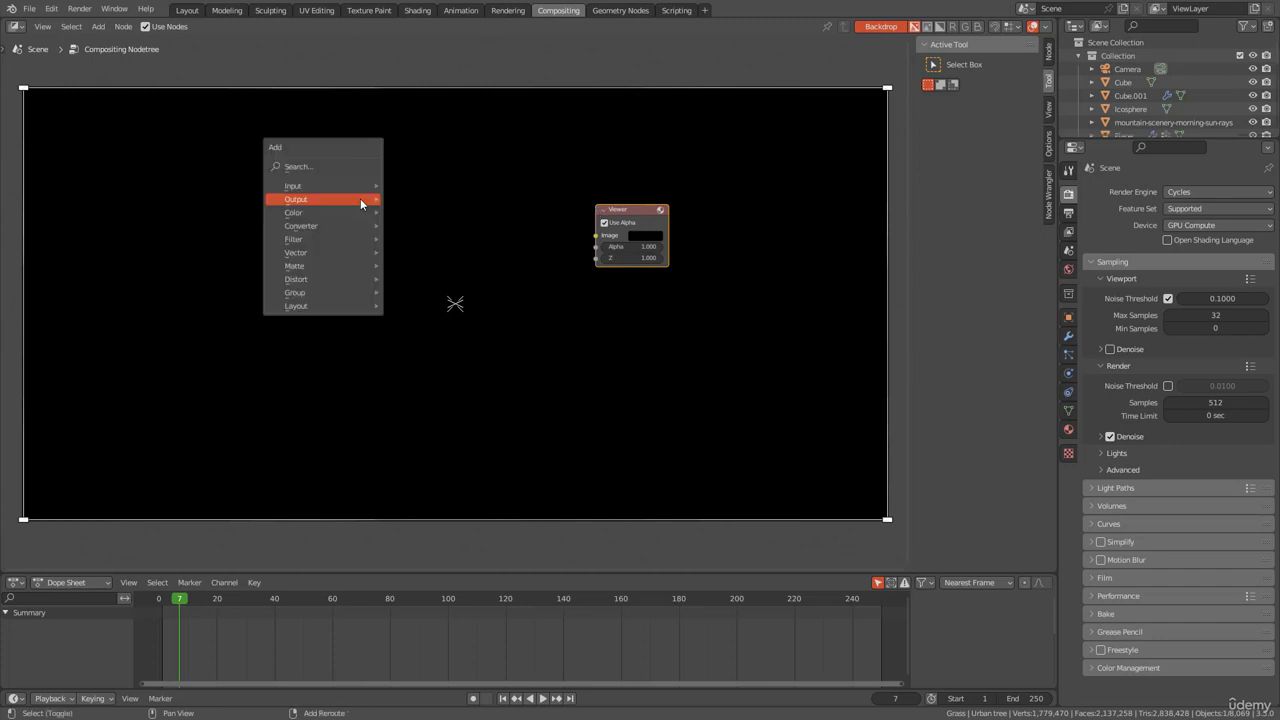
{"action": "mouse_move", "coordinate": [360, 198]}
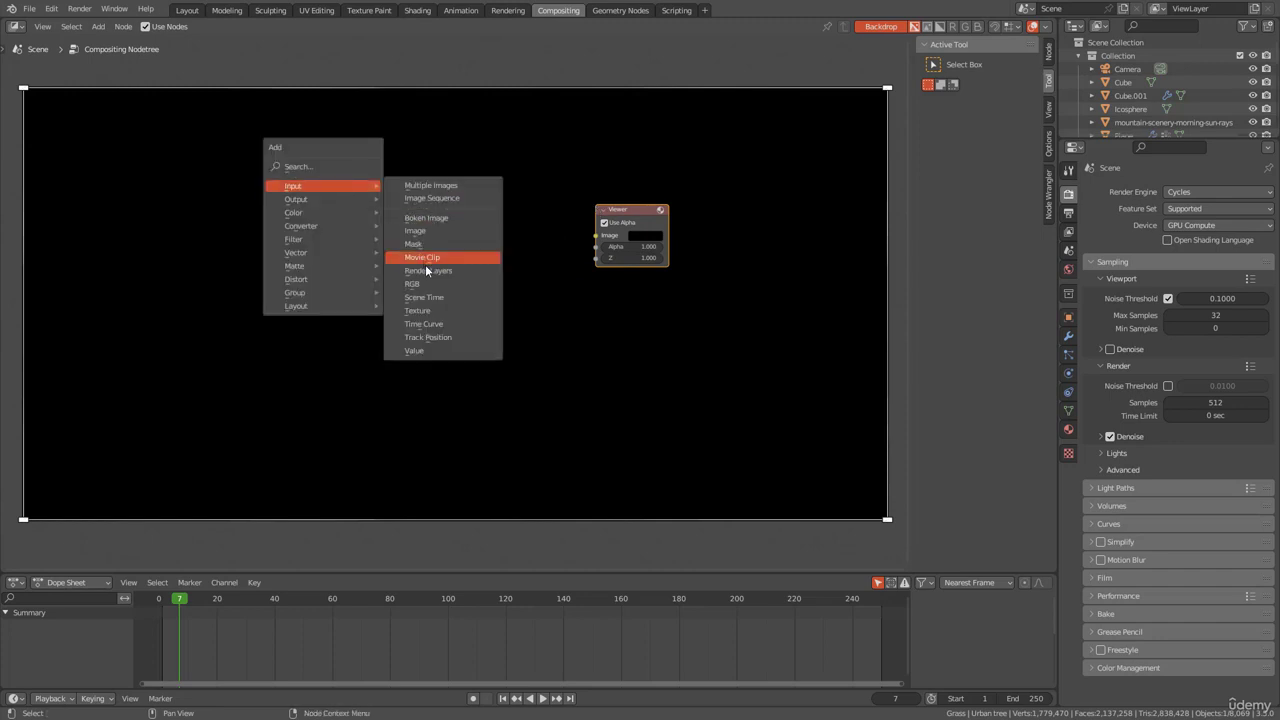
{"action": "left_click", "coordinate": [430, 270]}
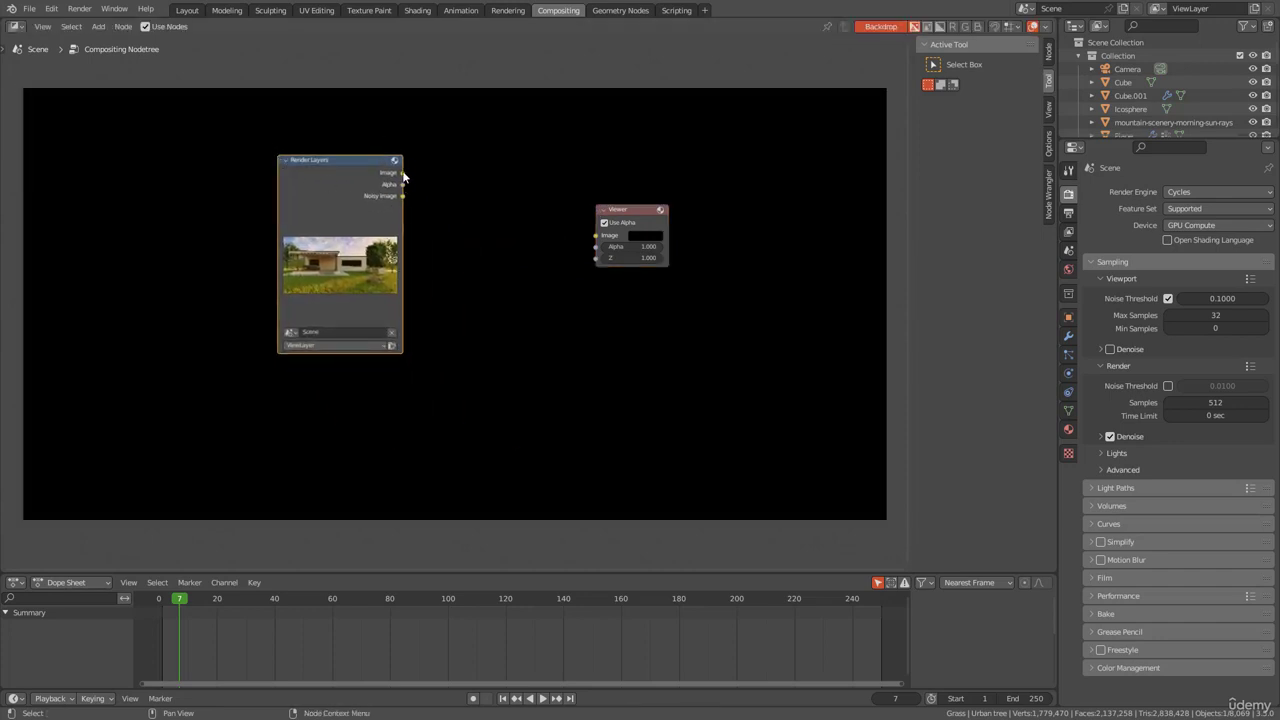
{"action": "left_click_drag", "start_coordinate": [403, 173], "coordinate": [596, 235]}
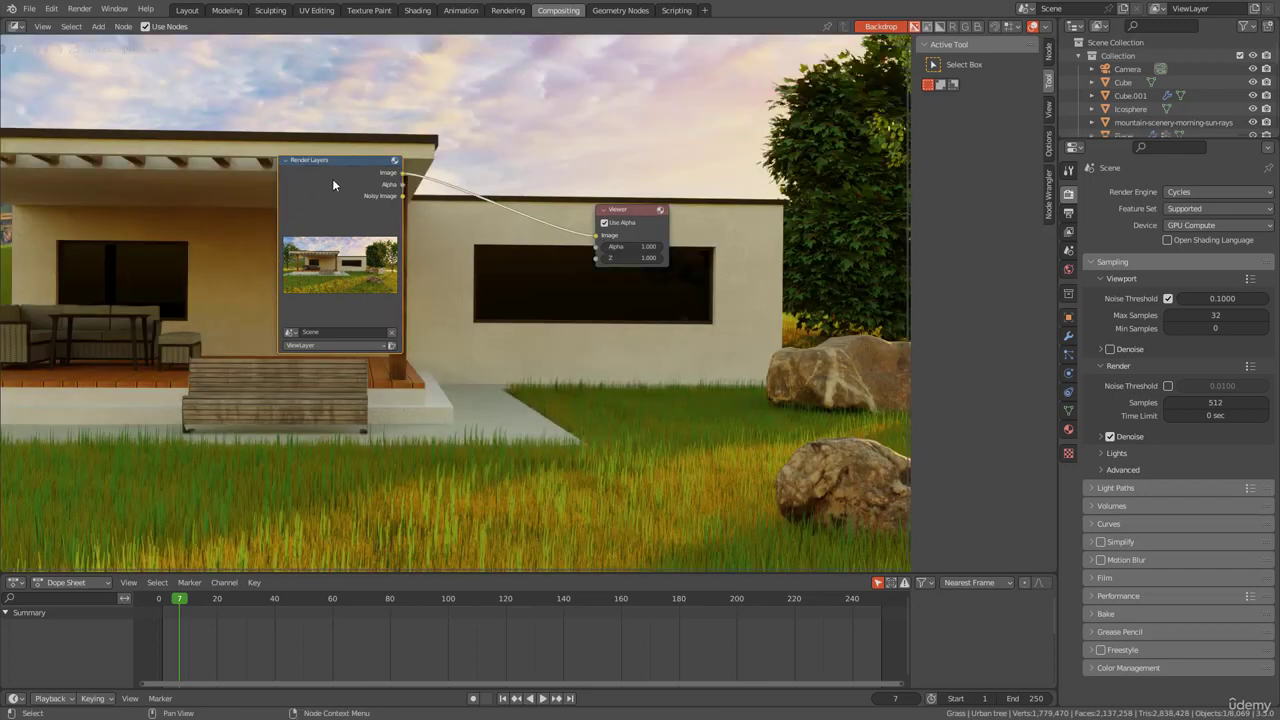
{"action": "left_click_drag", "start_coordinate": [332, 178], "coordinate": [340, 177]}
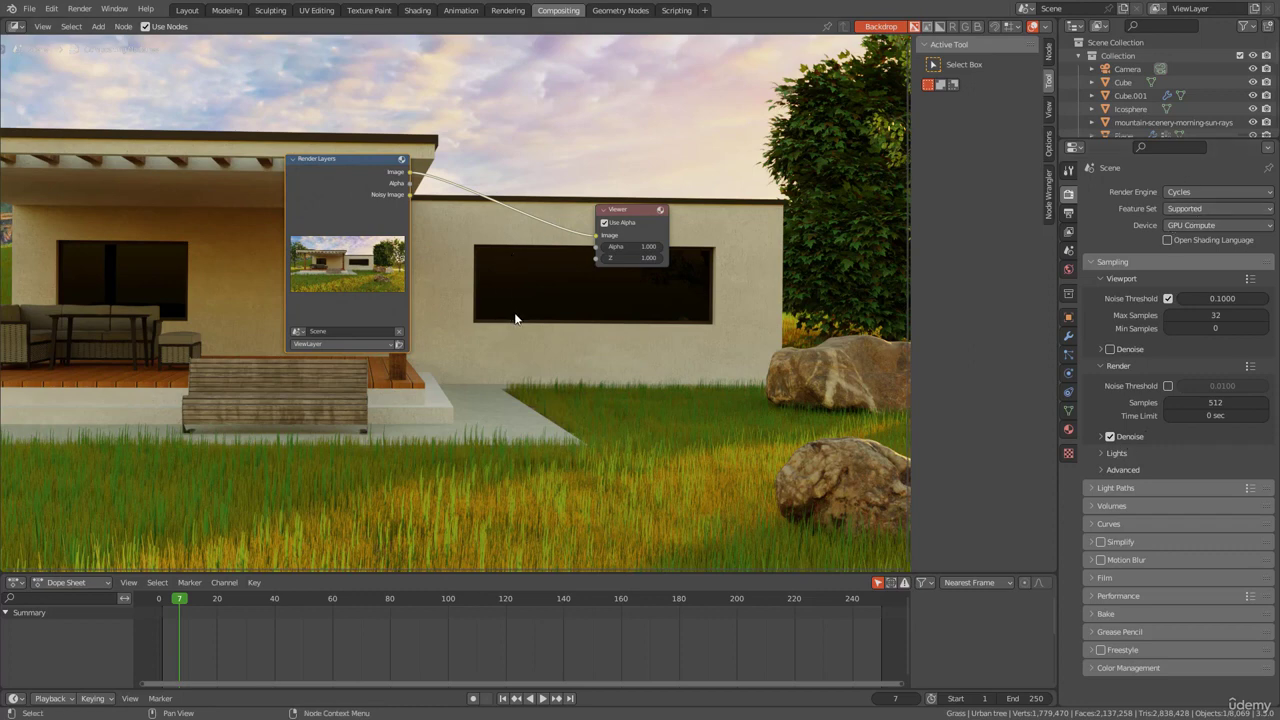
Move the Render Layers node farther from the Viewer and check which passes the view layer offers.
{"action": "scroll", "coordinate": [494, 324], "scroll_direction": "down", "scroll_amount": 1}
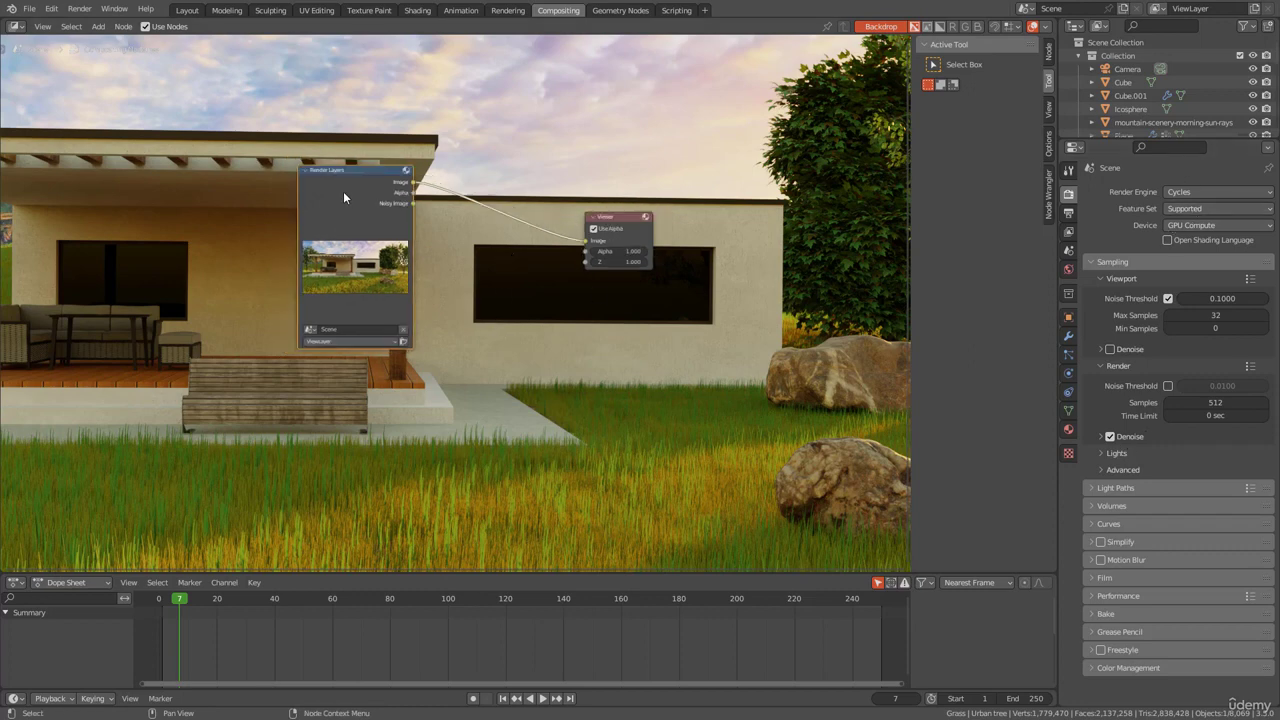
{"action": "left_click_drag", "start_coordinate": [309, 200], "coordinate": [245, 224]}
{"action": "key", "text": "shift+a"}
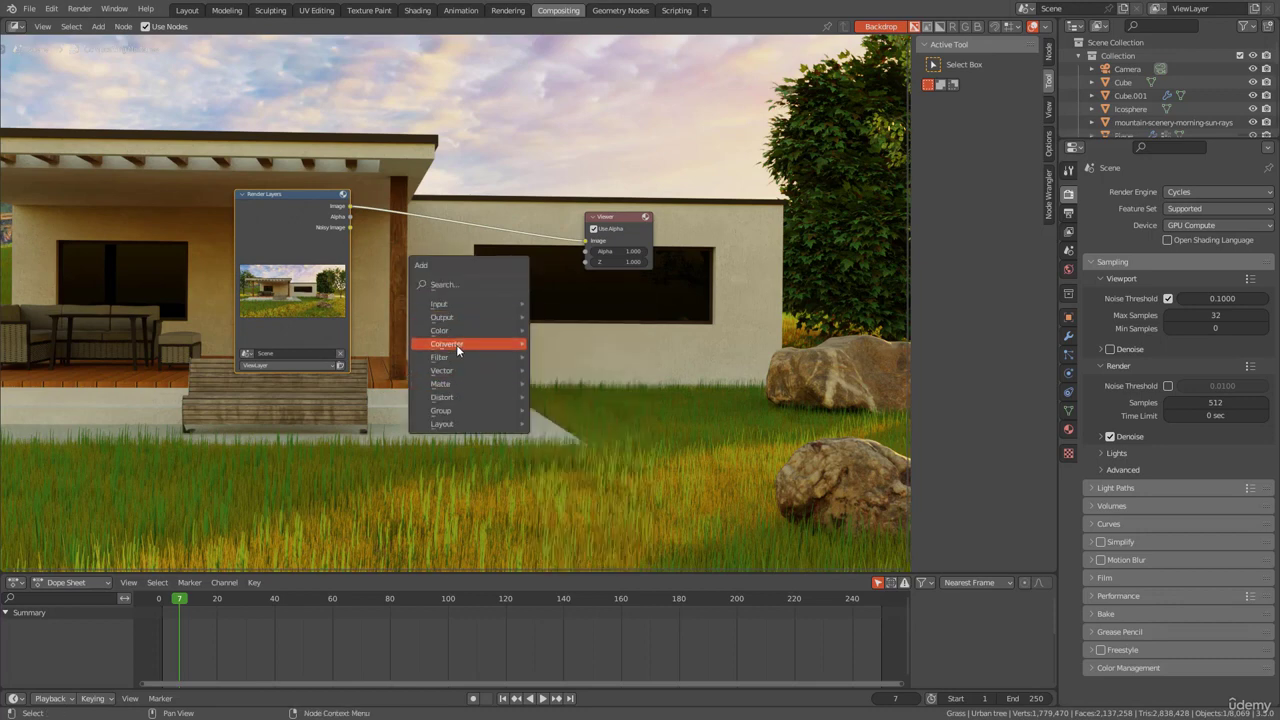
{"action": "key", "text": "Escape"}
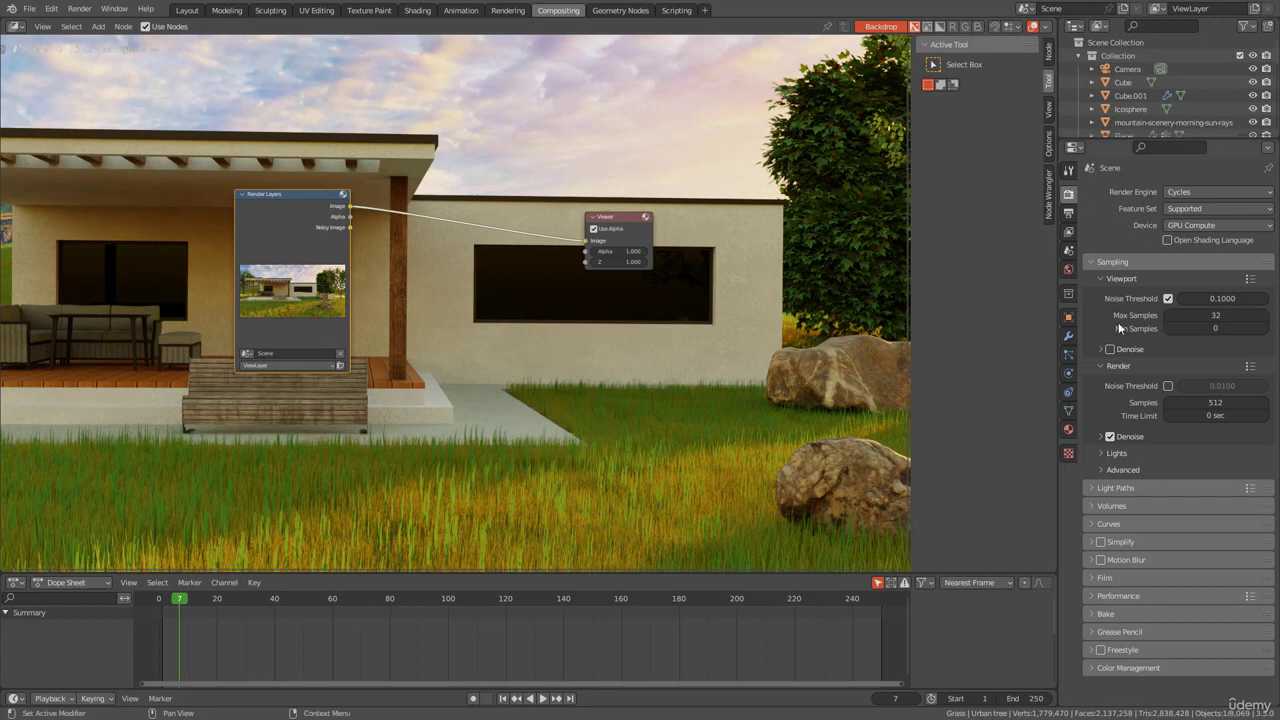
{"action": "left_click", "coordinate": [1068, 231]}
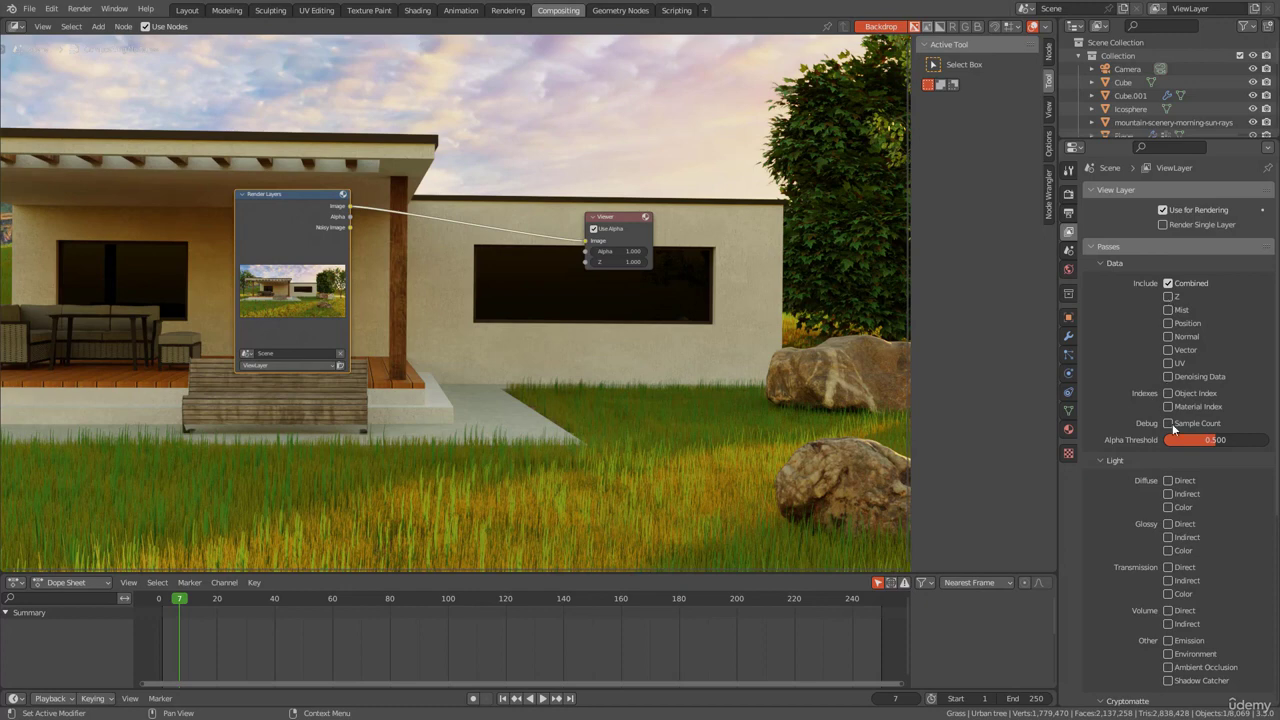
{"action": "left_click", "coordinate": [1068, 193]}
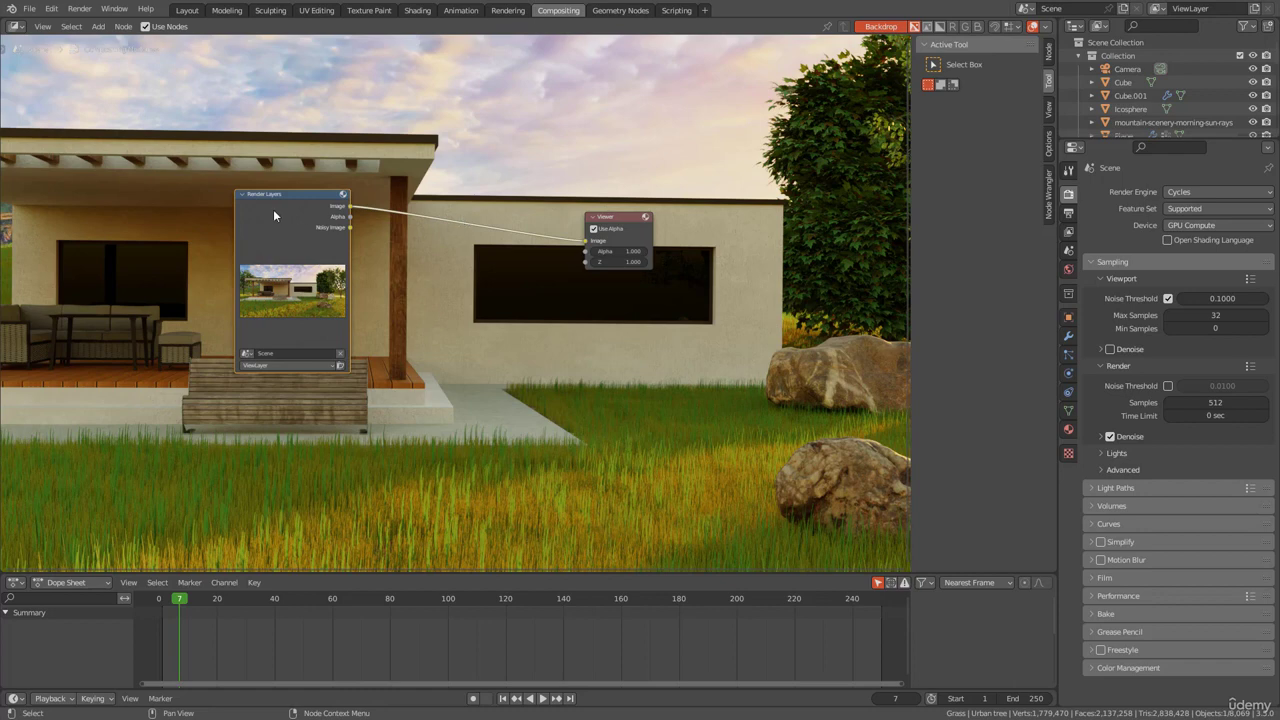
Move the Render Layers node closer to the Viewer, undoing and redoing the adjustment.
{"action": "left_click_drag", "start_coordinate": [295, 207], "coordinate": [352, 214]}
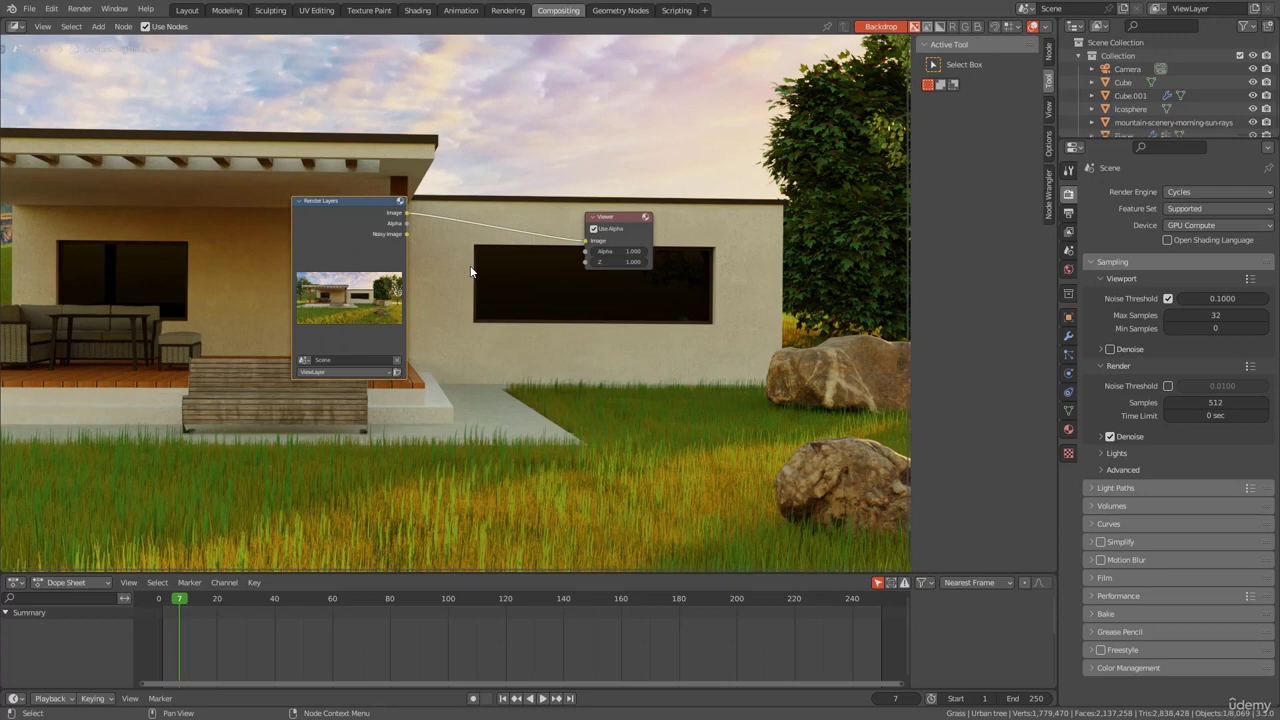
{"action": "left_click_drag", "start_coordinate": [353, 209], "coordinate": [378, 232]}
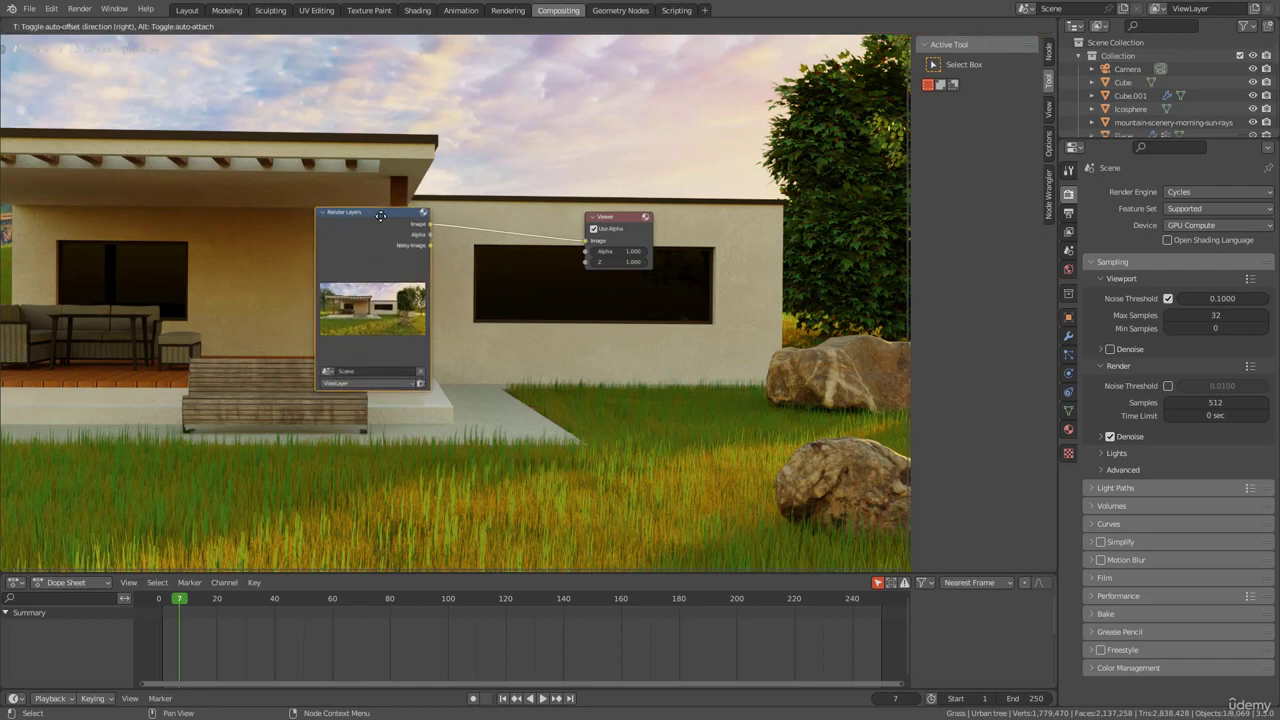
{"action": "key", "text": "ctrl+z"}
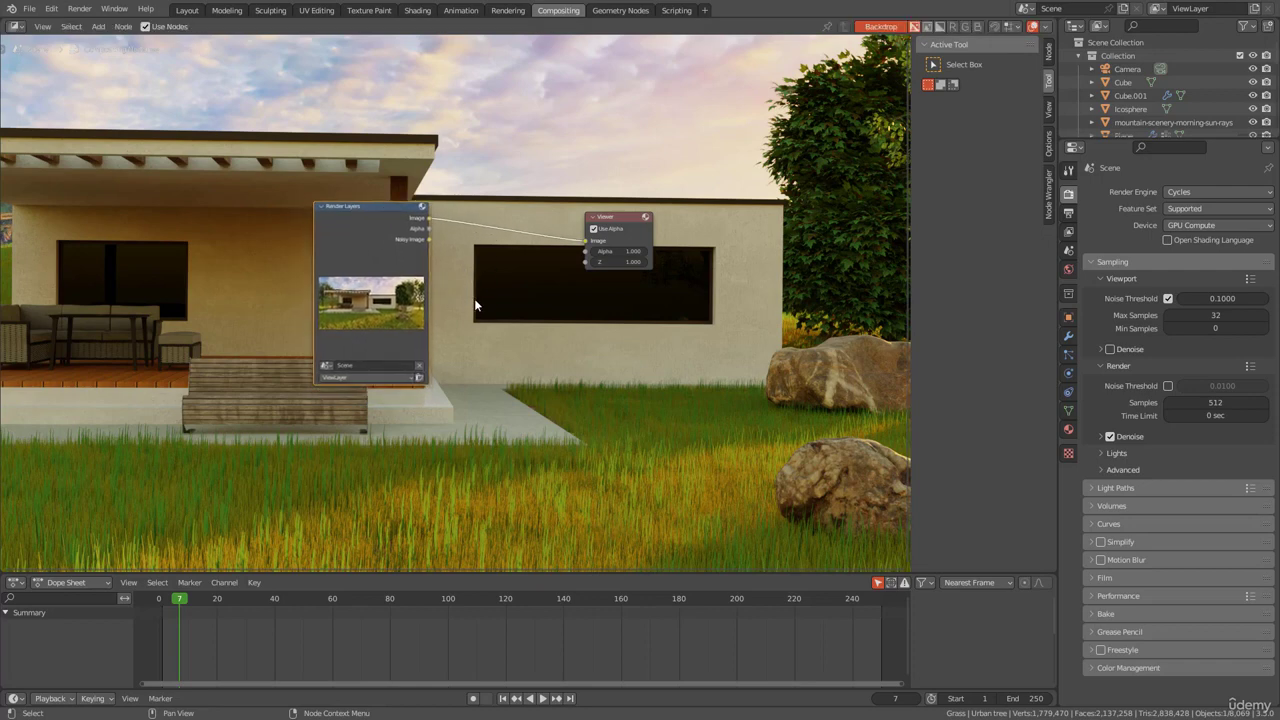
{"action": "key", "text": "ctrl+z"}
{"action": "key", "text": "ctrl+shift+z"}
Zoom the backdrop out until the whole rendered image fits inside the node editor.
{"action": "key", "text": "v"}
{"action": "key", "text": "v"}
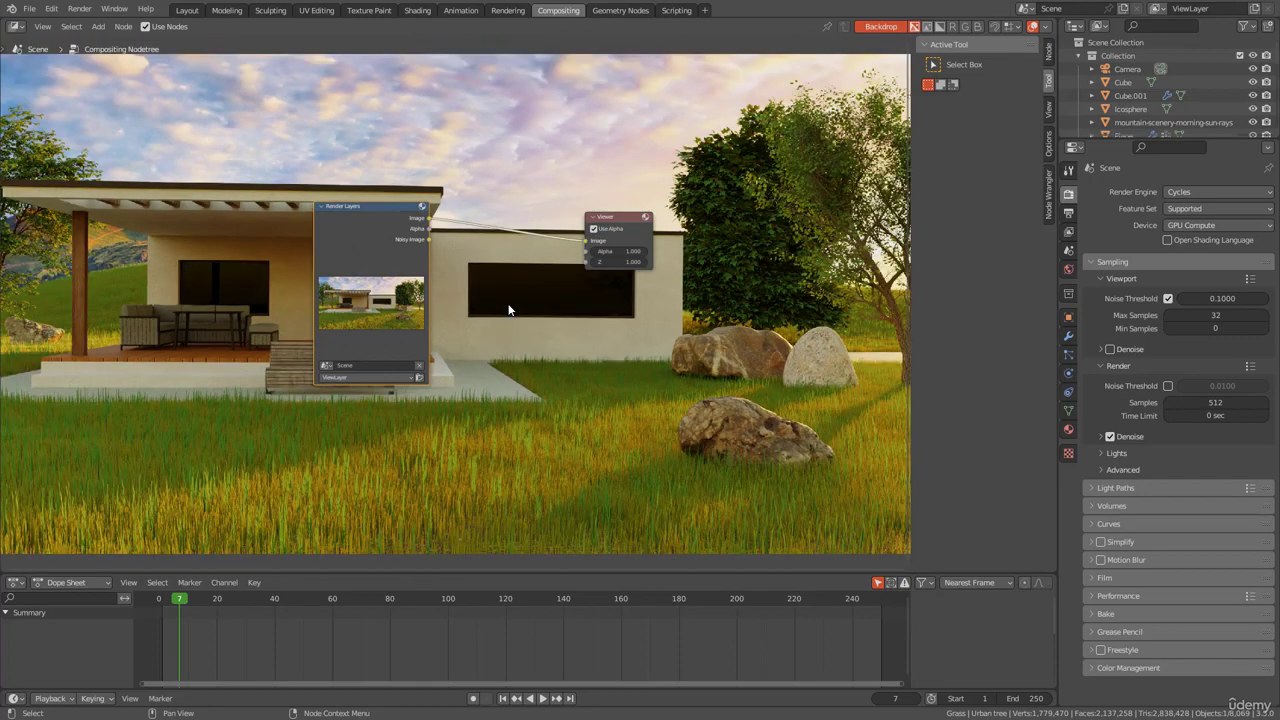
{"action": "key", "text": "v"}
{"action": "key", "text": "v"}
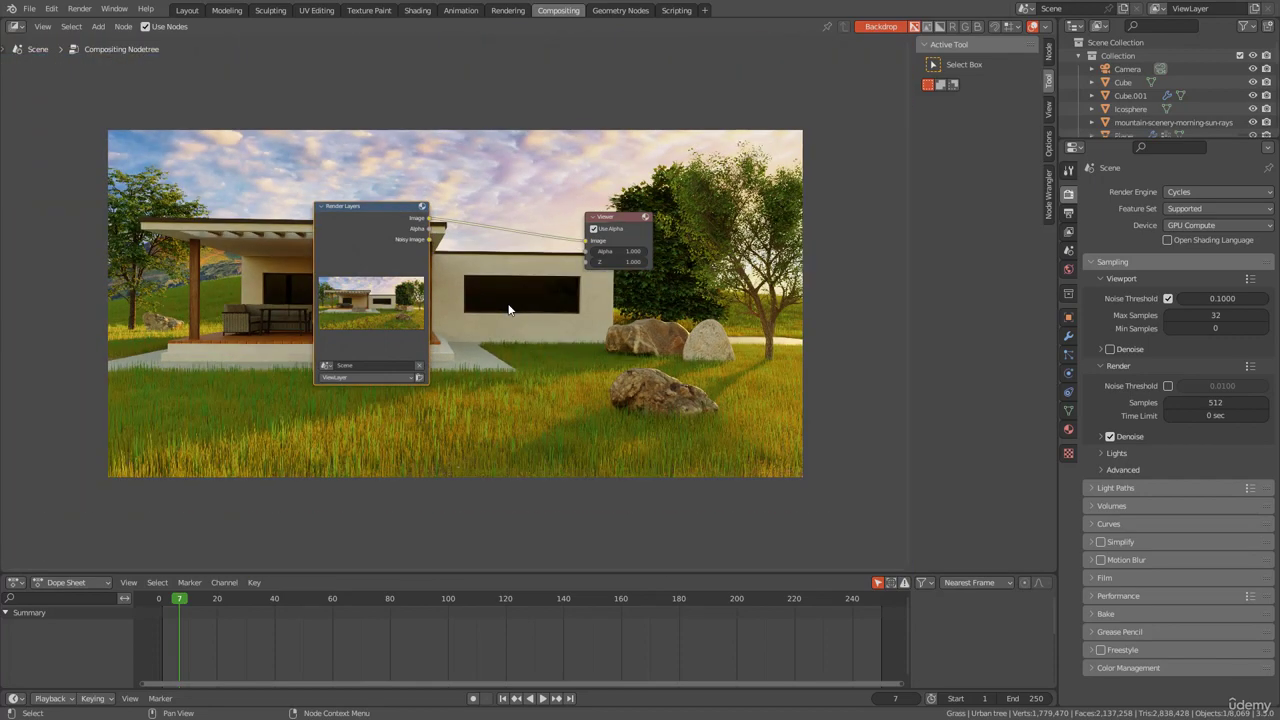
{"action": "key", "text": "n"}
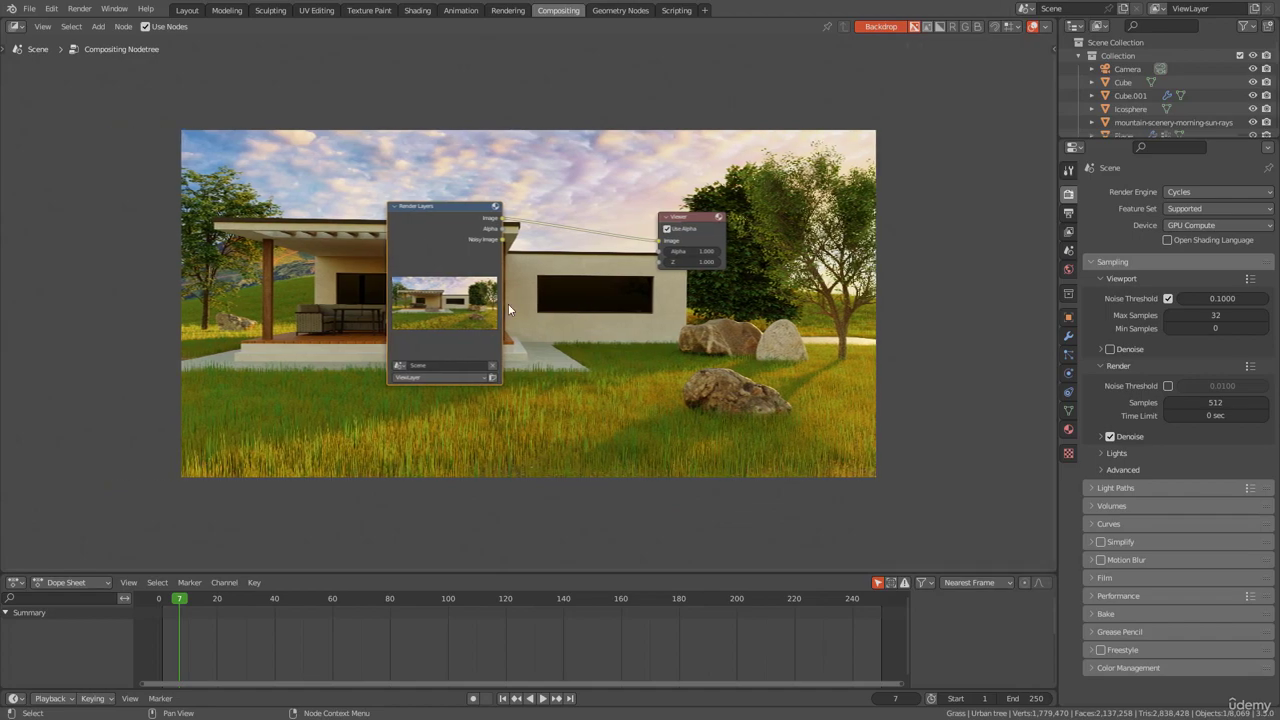
{"action": "key", "text": "n"}
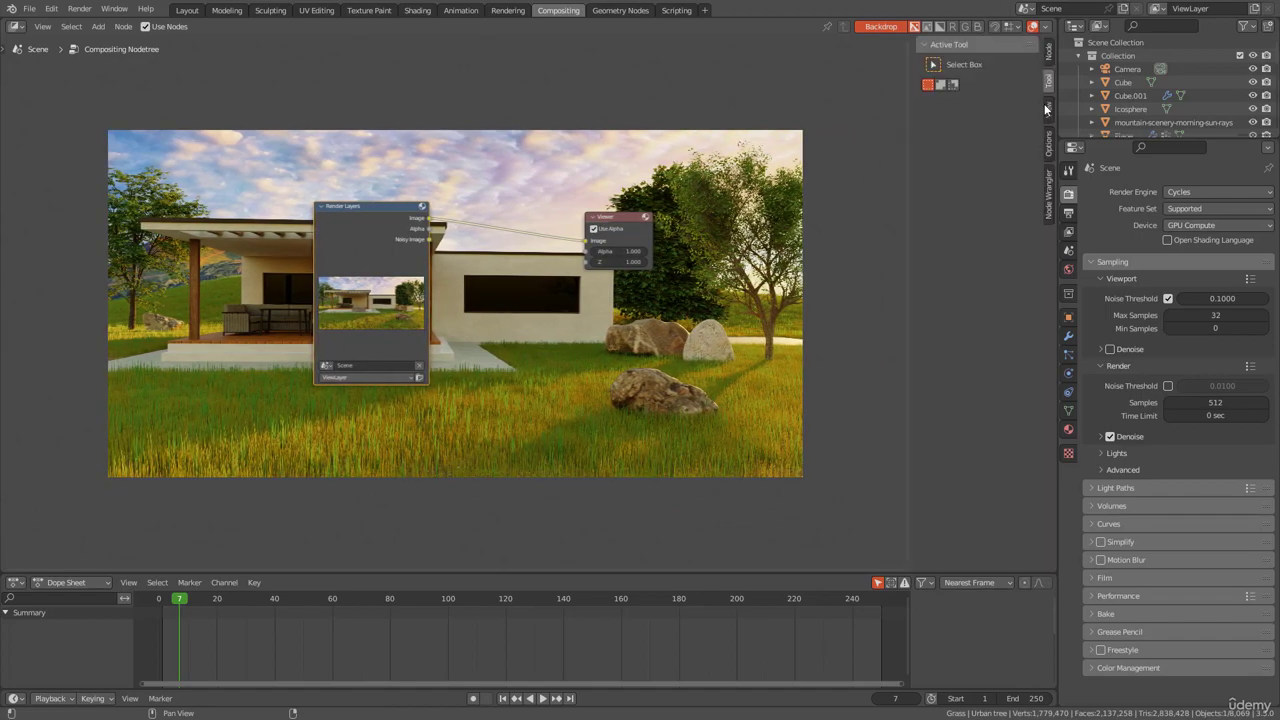
Set the backdrop zoom to 0.61 in the view settings, and fit the backdrop to the node editor.
{"action": "left_click", "coordinate": [1047, 108]}
{"action": "mouse_move", "coordinate": [1000, 79]}
{"action": "left_mouse_down"}
{"action": "mouse_move", "coordinate": [1022, 79]}
{"action": "mouse_move", "coordinate": [993, 79]}
{"action": "left_mouse_up"}
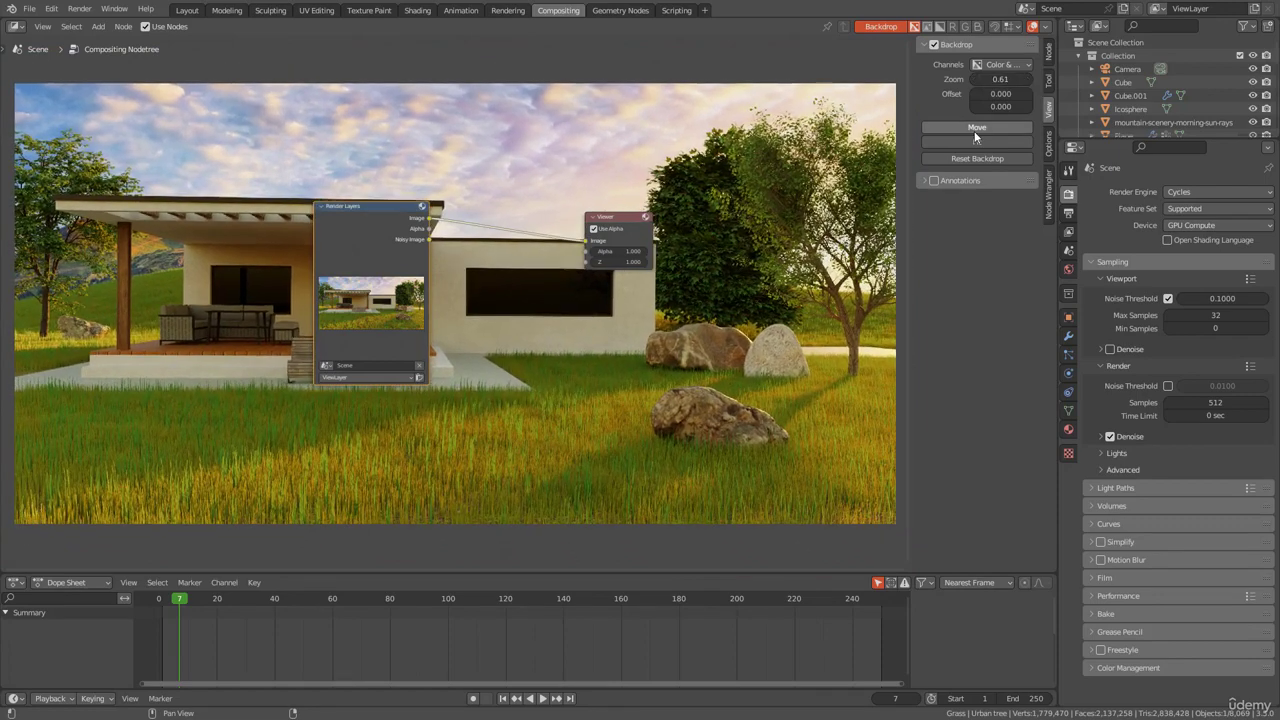
{"action": "left_click", "coordinate": [975, 129]}
{"action": "key", "text": "Escape"}
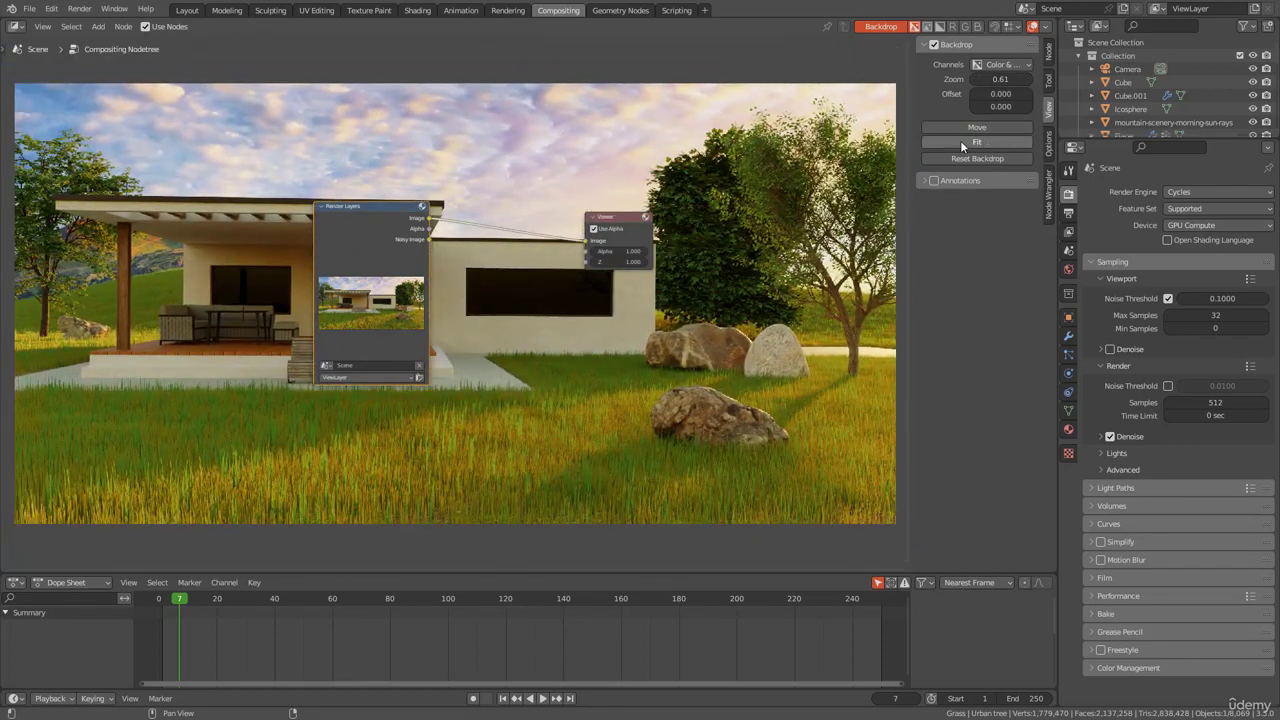
{"action": "left_click", "coordinate": [962, 141]}
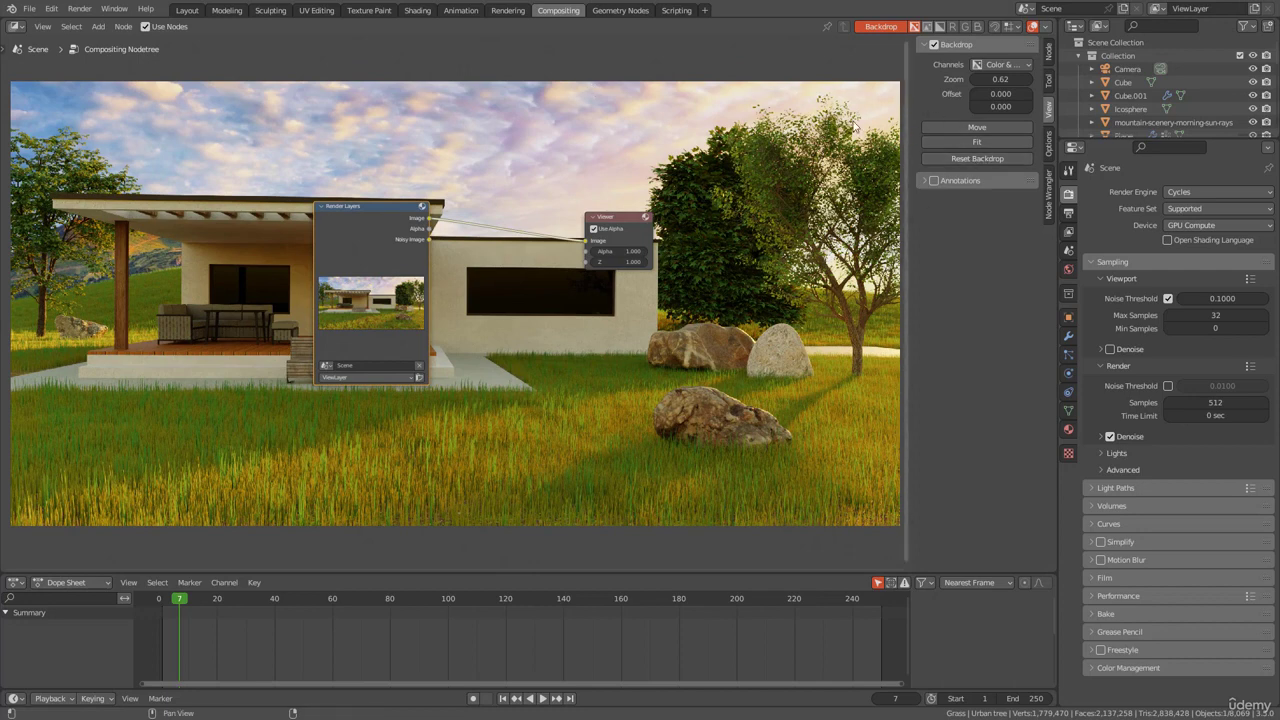
Hide the node editor's sidebar and refit the backdrop image to the widened area.
{"action": "key", "text": "n"}
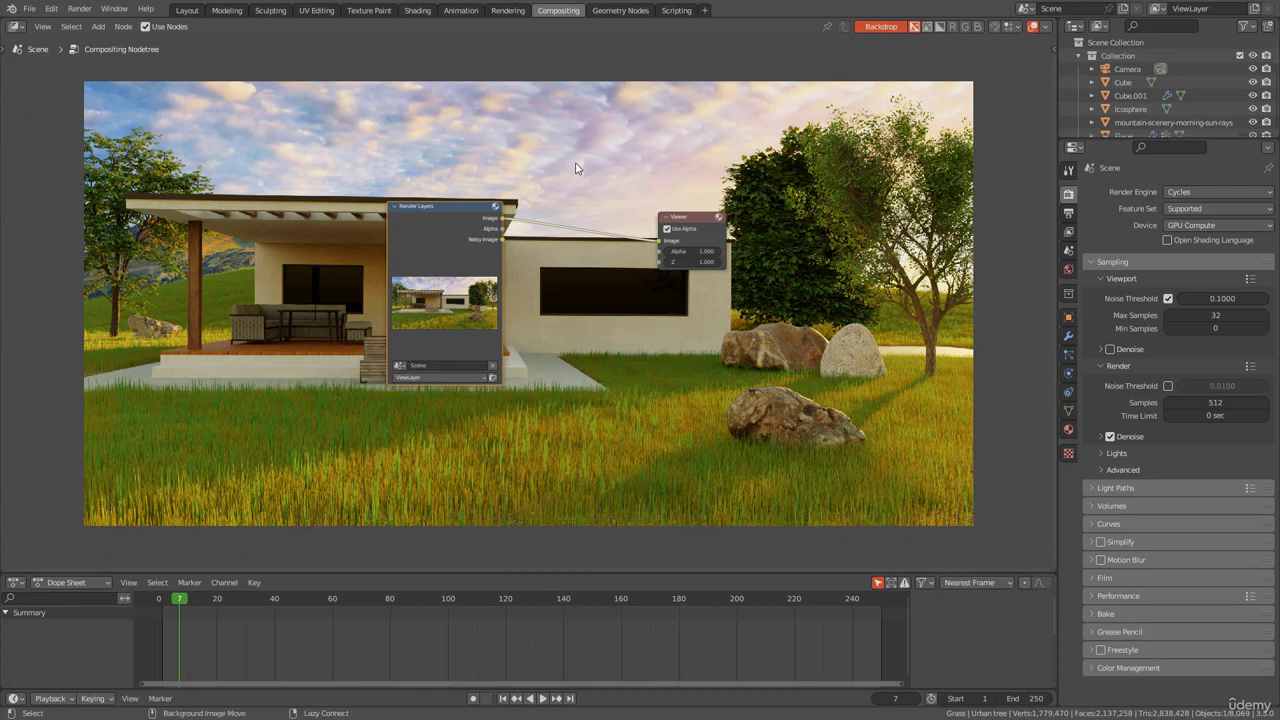
{"action": "key", "text": "alt+v"}
{"action": "key", "text": "alt+v"}
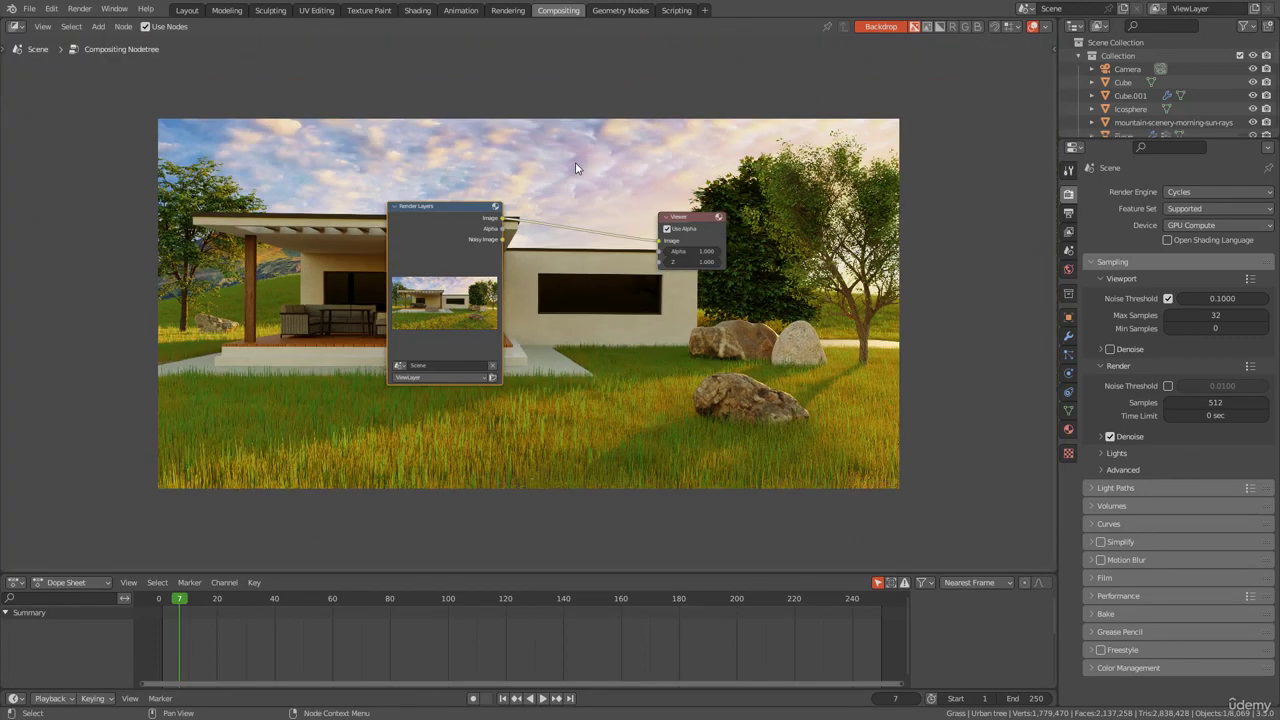
{"action": "key", "text": "alt+Home"}
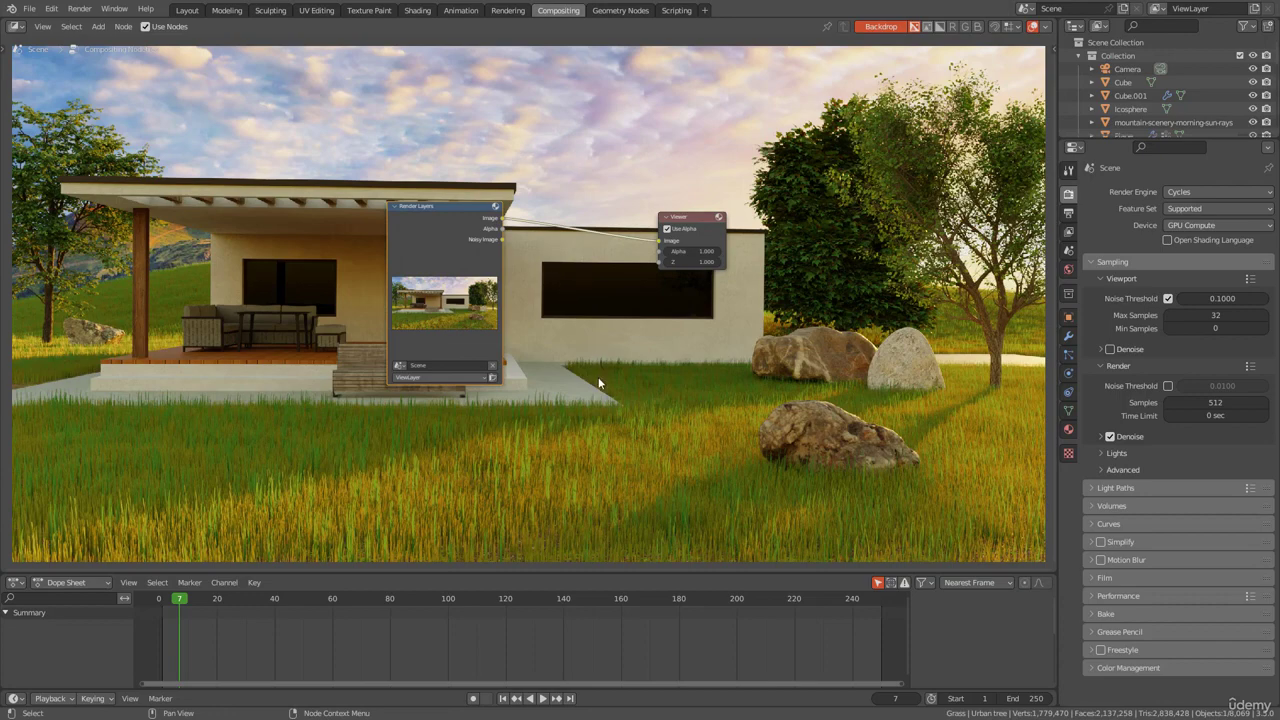
{"action": "mouse_move", "coordinate": [641, 152]}
{"action": "middle_mouse_down", "text": "alt"}
{"action": "mouse_move", "coordinate": [655, 157]}
{"action": "mouse_move", "coordinate": [631, 151]}
{"action": "middle_mouse_up", "text": "alt"}
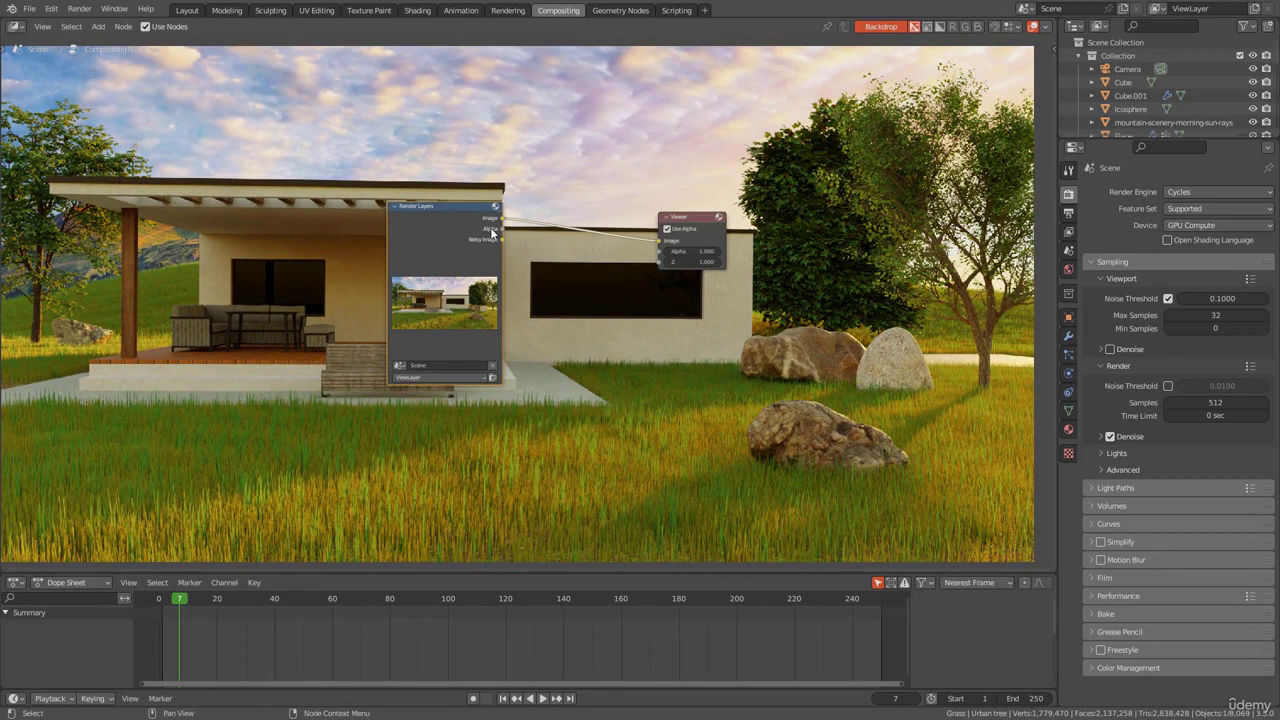
Turn the Render Layers node's preview off and back on, and move the node away from the Viewer to leave a gap.
{"action": "scroll", "coordinate": [585, 200], "scroll_direction": "up", "scroll_amount": 2}
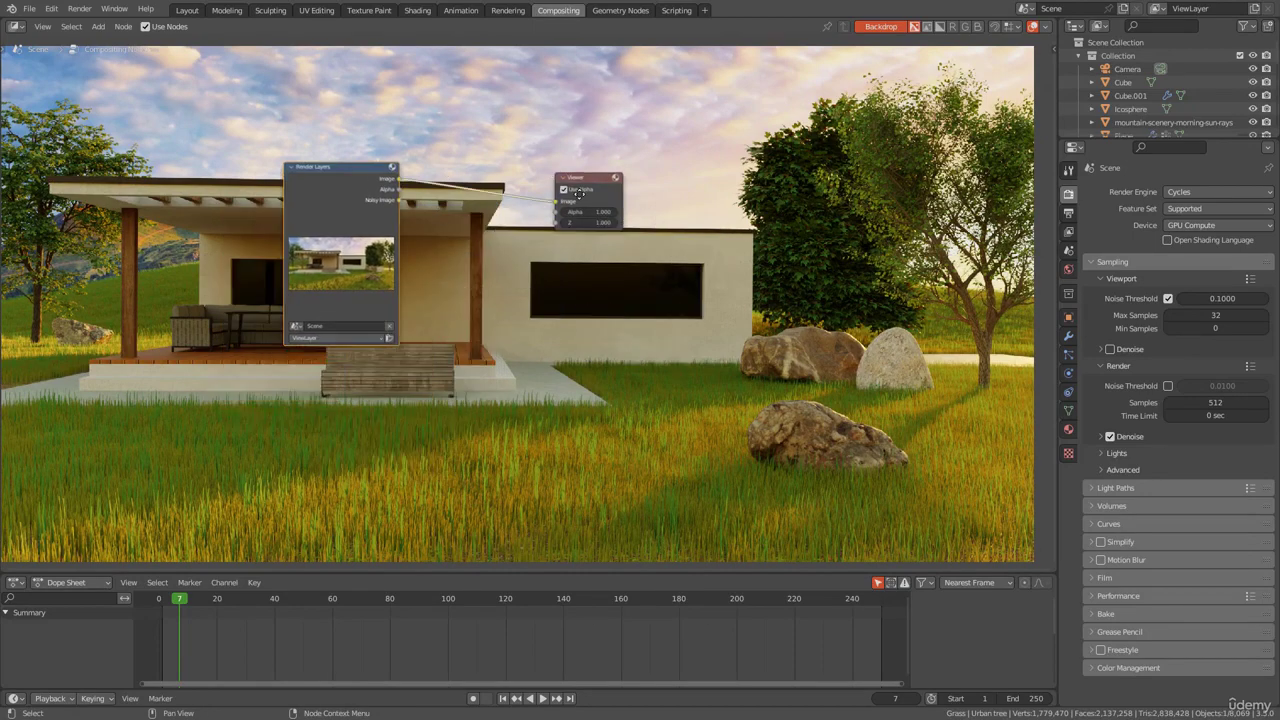
{"action": "scroll", "coordinate": [585, 199], "scroll_direction": "down", "scroll_amount": 3}
{"action": "scroll", "coordinate": [580, 195], "scroll_direction": "up", "scroll_amount": 4}
{"action": "scroll", "coordinate": [572, 192], "scroll_direction": "down", "scroll_amount": 1}
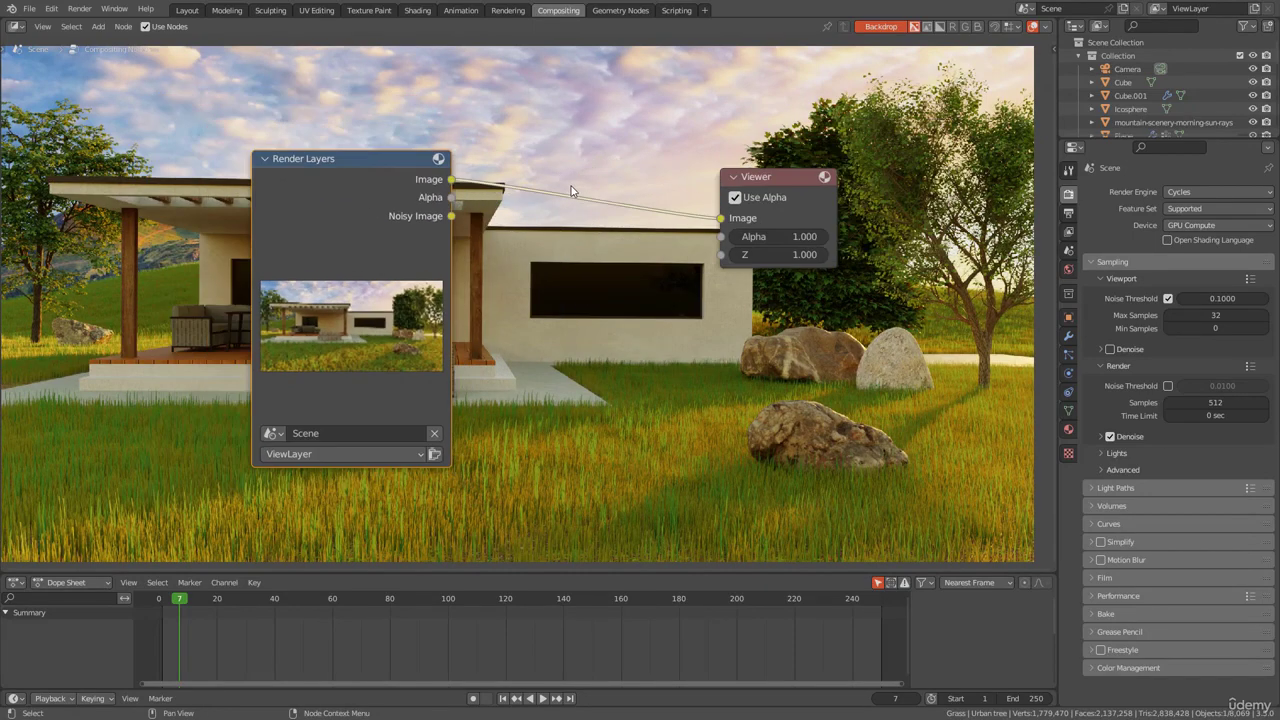
{"action": "middle_click_drag", "start_coordinate": [571, 170], "coordinate": [559, 219]}
{"action": "scroll", "coordinate": [560, 224], "scroll_direction": "down", "scroll_amount": 1}
{"action": "left_click", "coordinate": [451, 231]}
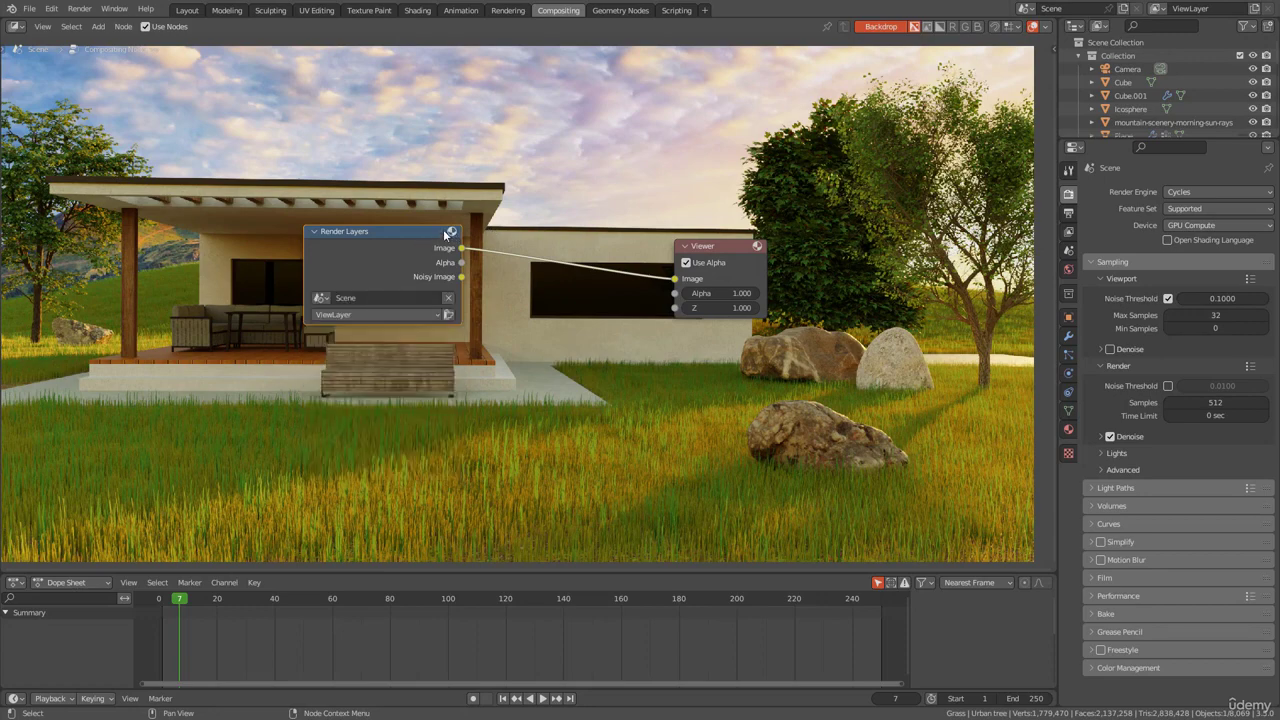
{"action": "left_click", "coordinate": [450, 232]}
{"action": "left_click_drag", "start_coordinate": [399, 196], "coordinate": [318, 211]}
Add a Glare filter node on the link between the Render Layers and Viewer nodes.
{"action": "key", "text": "shift+a"}
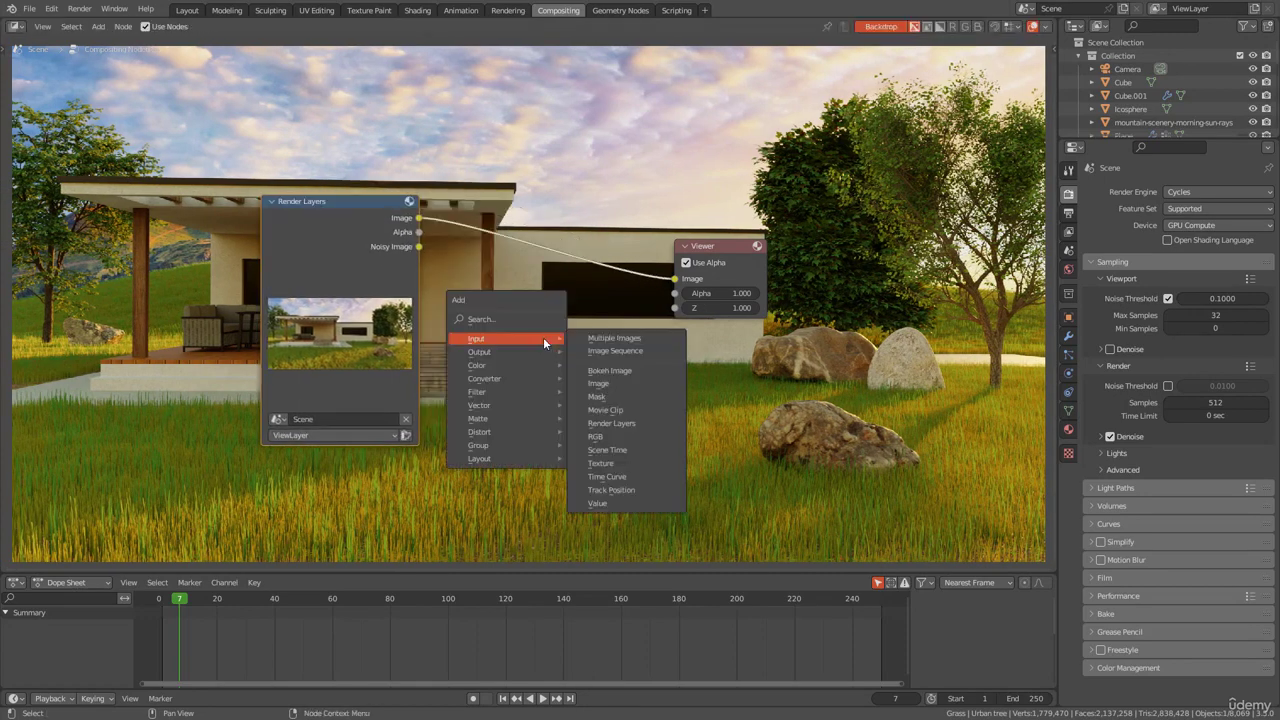
{"action": "mouse_move", "coordinate": [489, 394]}
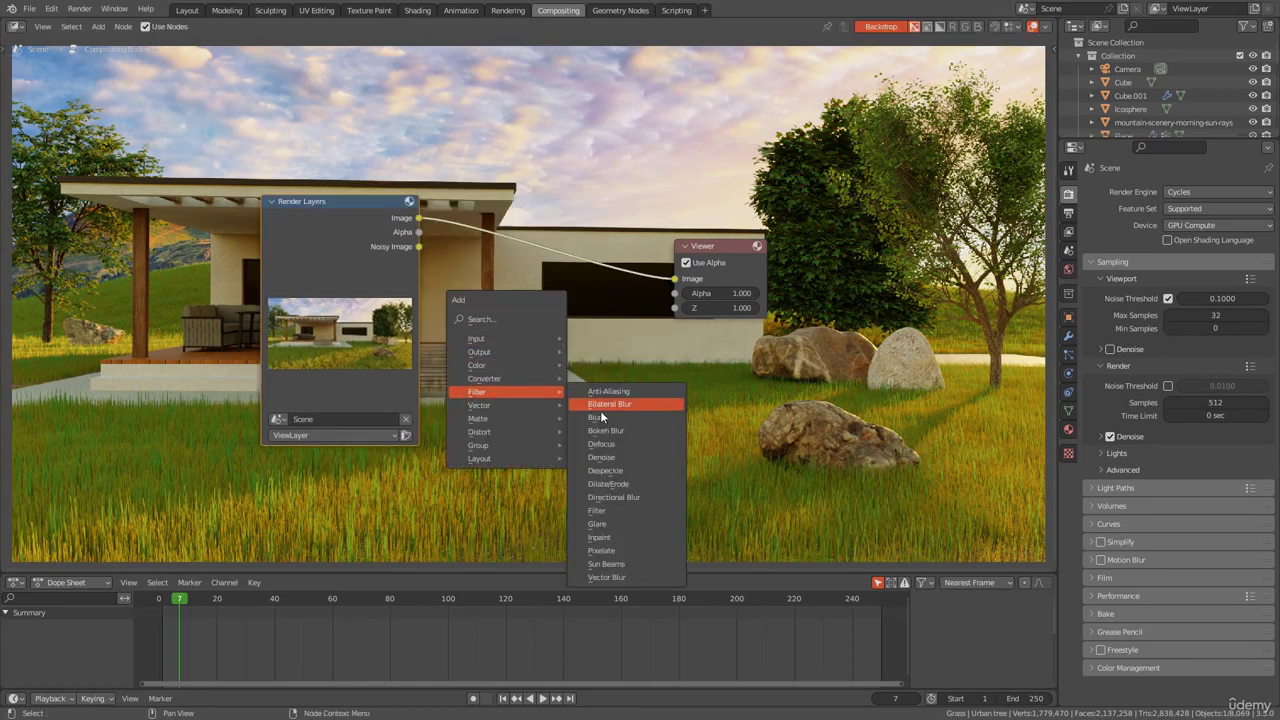
{"action": "left_click", "coordinate": [598, 524]}
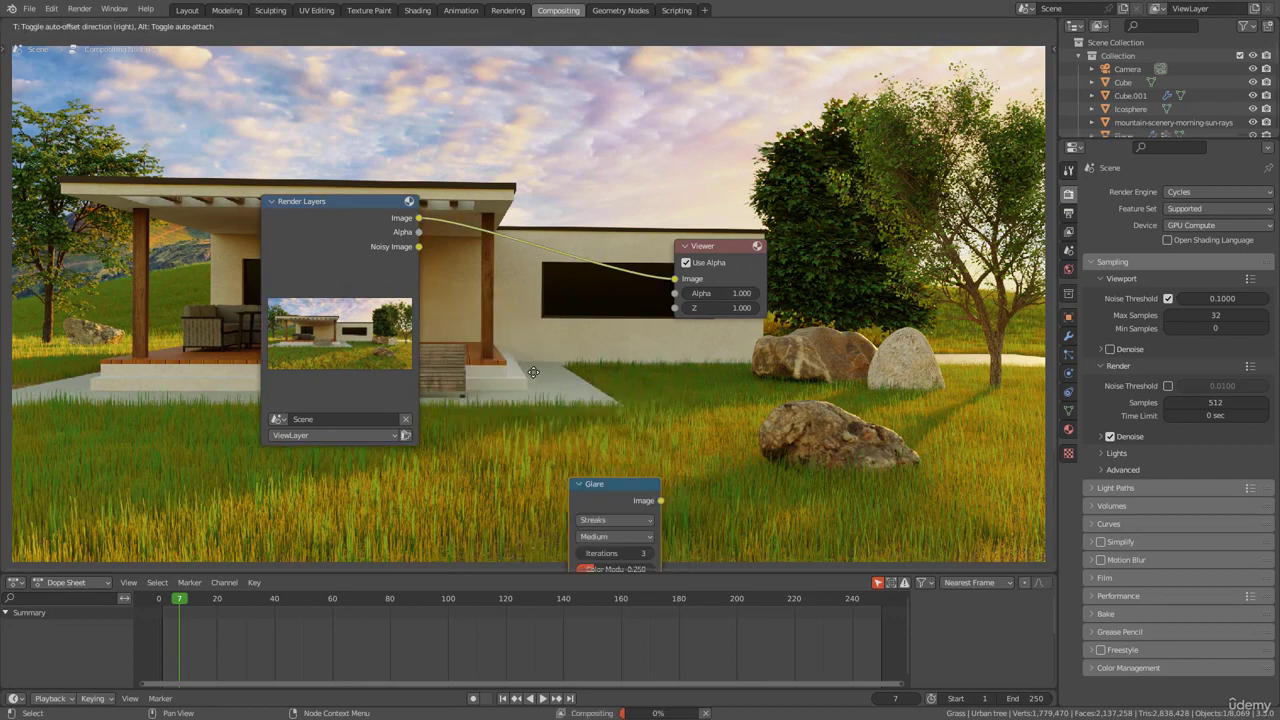
{"action": "left_click", "coordinate": [615, 293]}
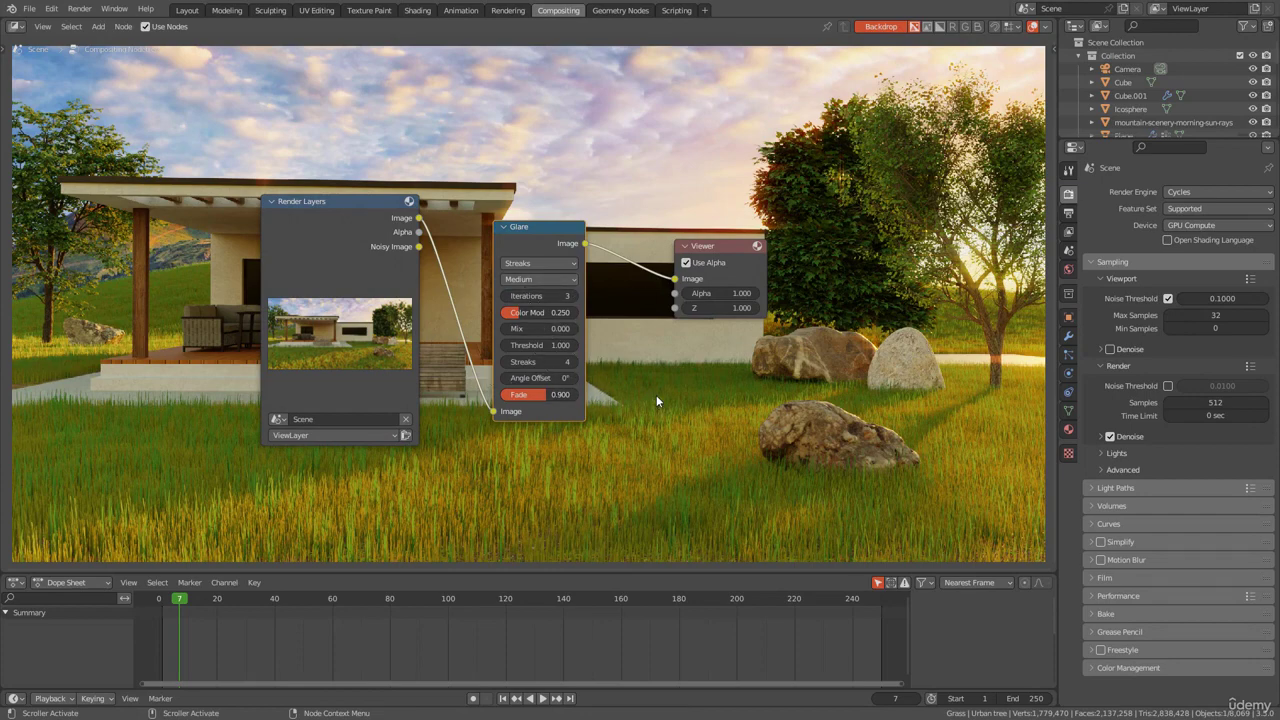
Insert a Hue Saturation Value node between the Render Layers and Glare nodes, and set its saturation to 1.1.
{"action": "key", "text": "shift+a"}
{"action": "mouse_move", "coordinate": [656, 396]}
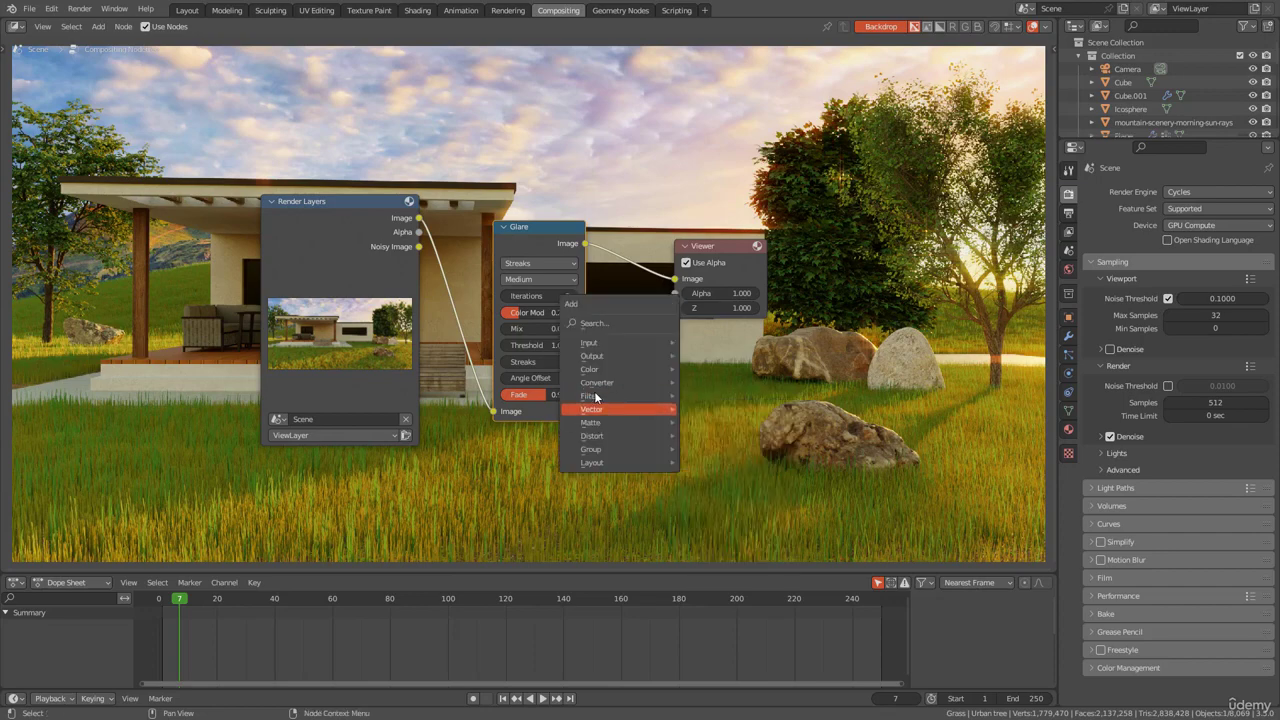
{"action": "mouse_move", "coordinate": [593, 370]}
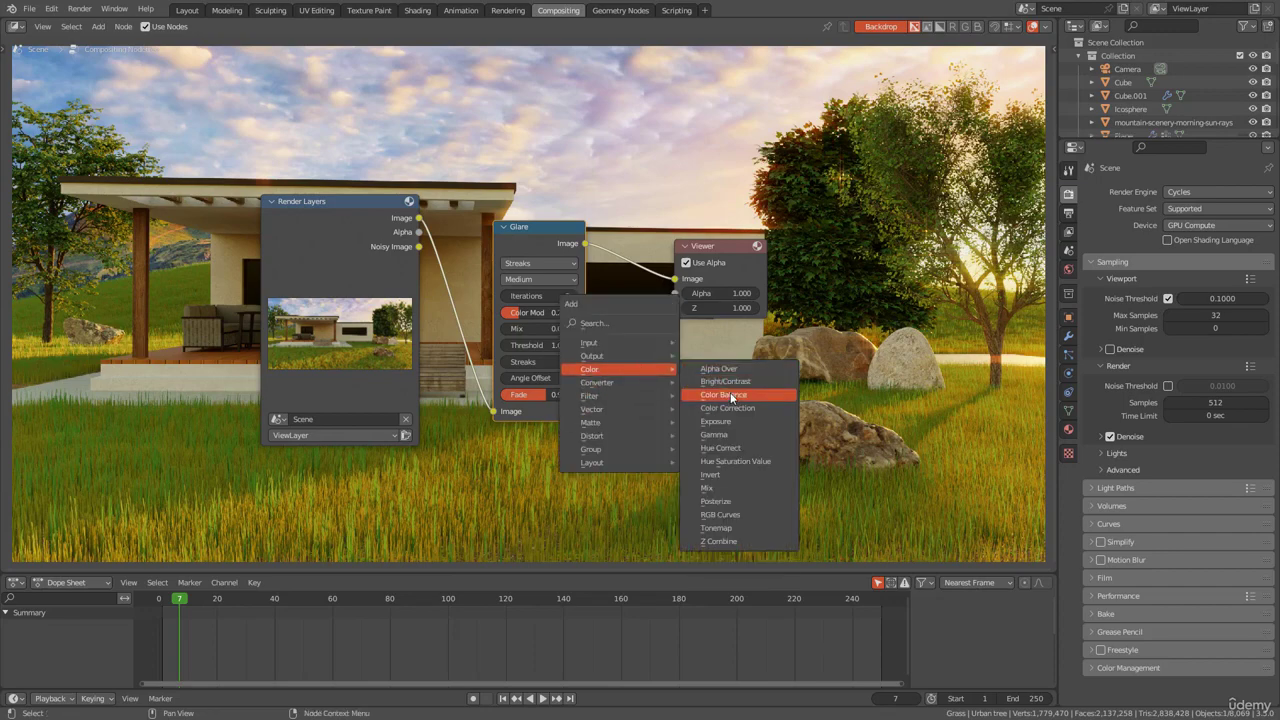
{"action": "left_click", "coordinate": [725, 458]}
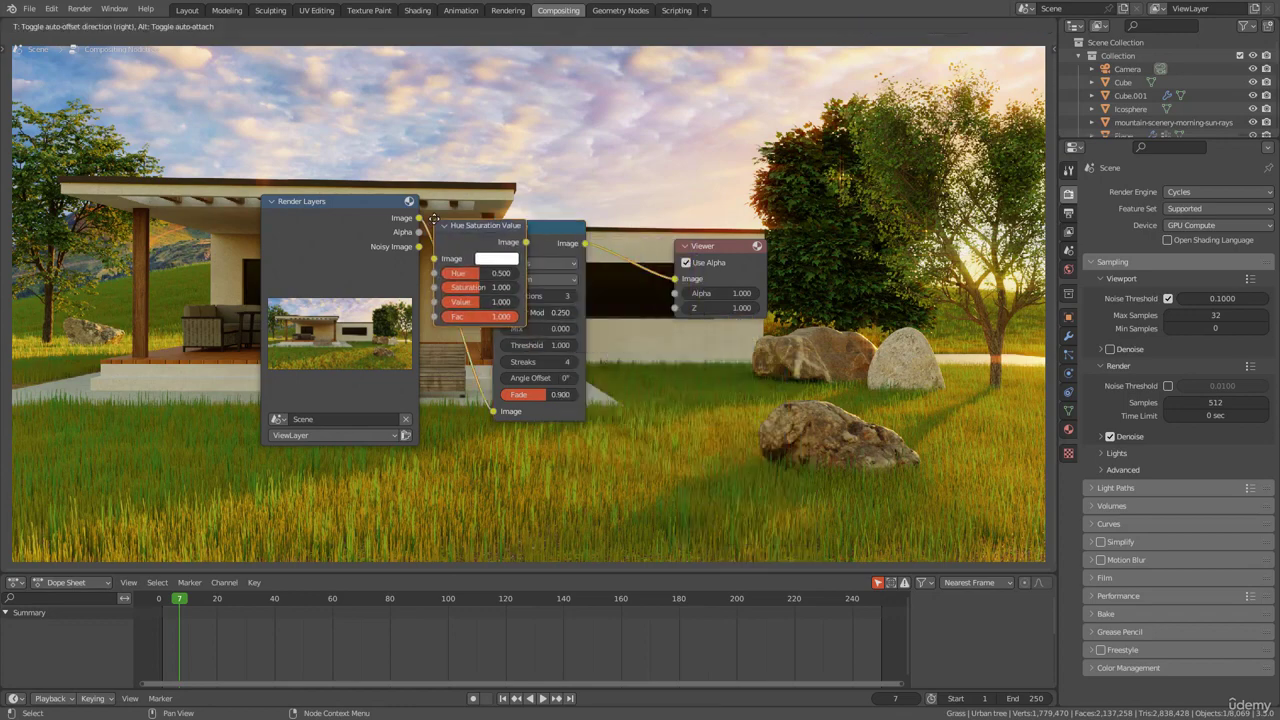
{"action": "left_click", "coordinate": [470, 232]}
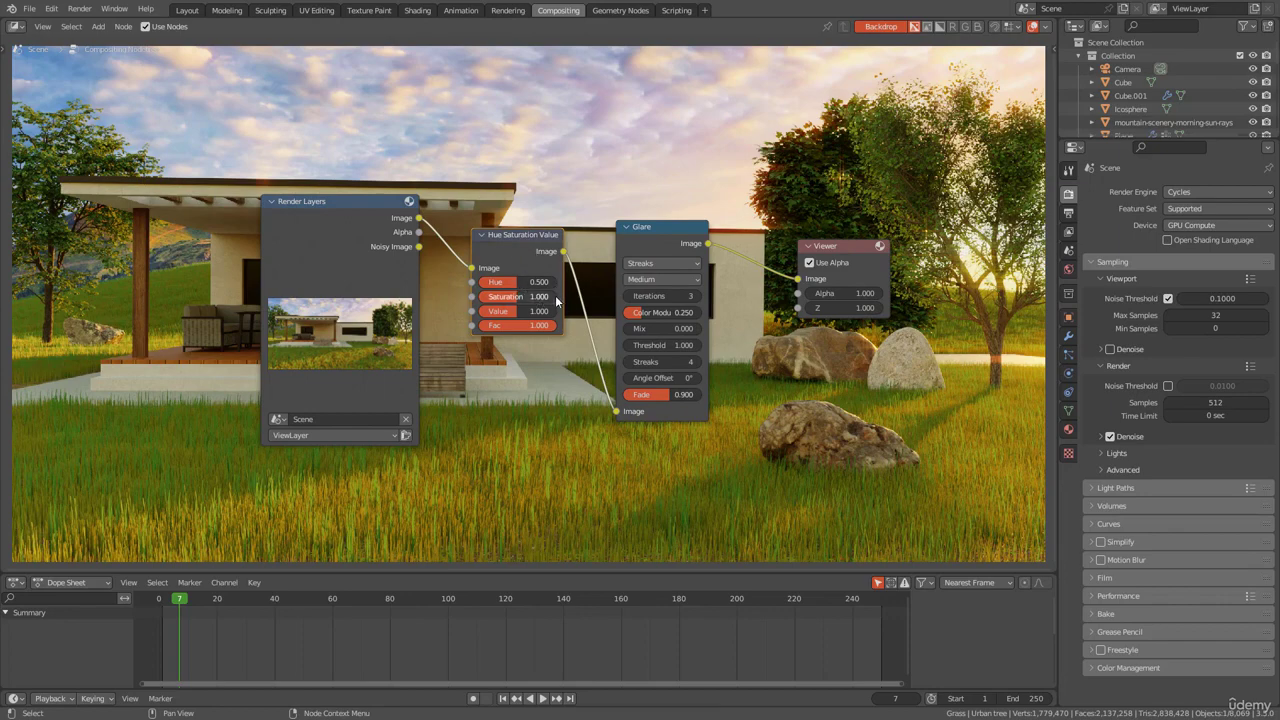
{"action": "left_click", "coordinate": [540, 297]}
{"action": "type", "text": "1.1"}
{"action": "key", "text": "Return"}
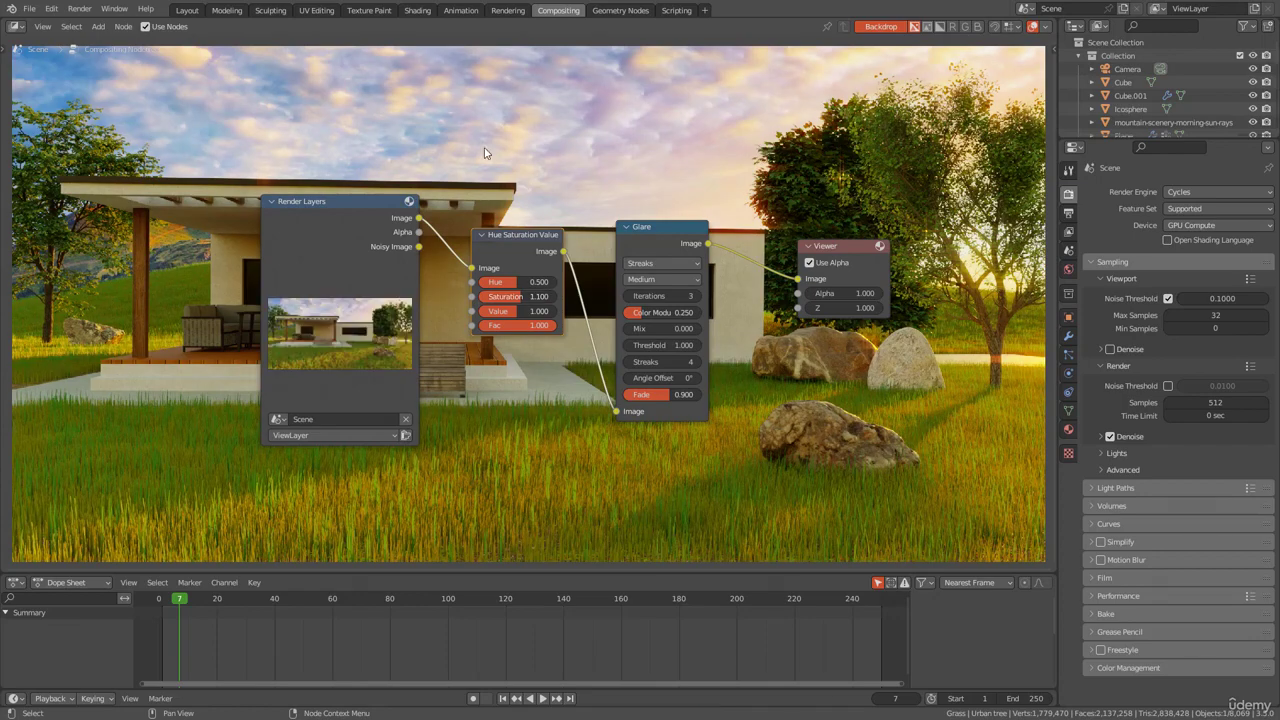
Insert a Bright/Contrast node between the Hue Saturation Value and Glare nodes, with Bright 0.2 and Contrast 0.1.
{"action": "key", "text": "shift+a"}
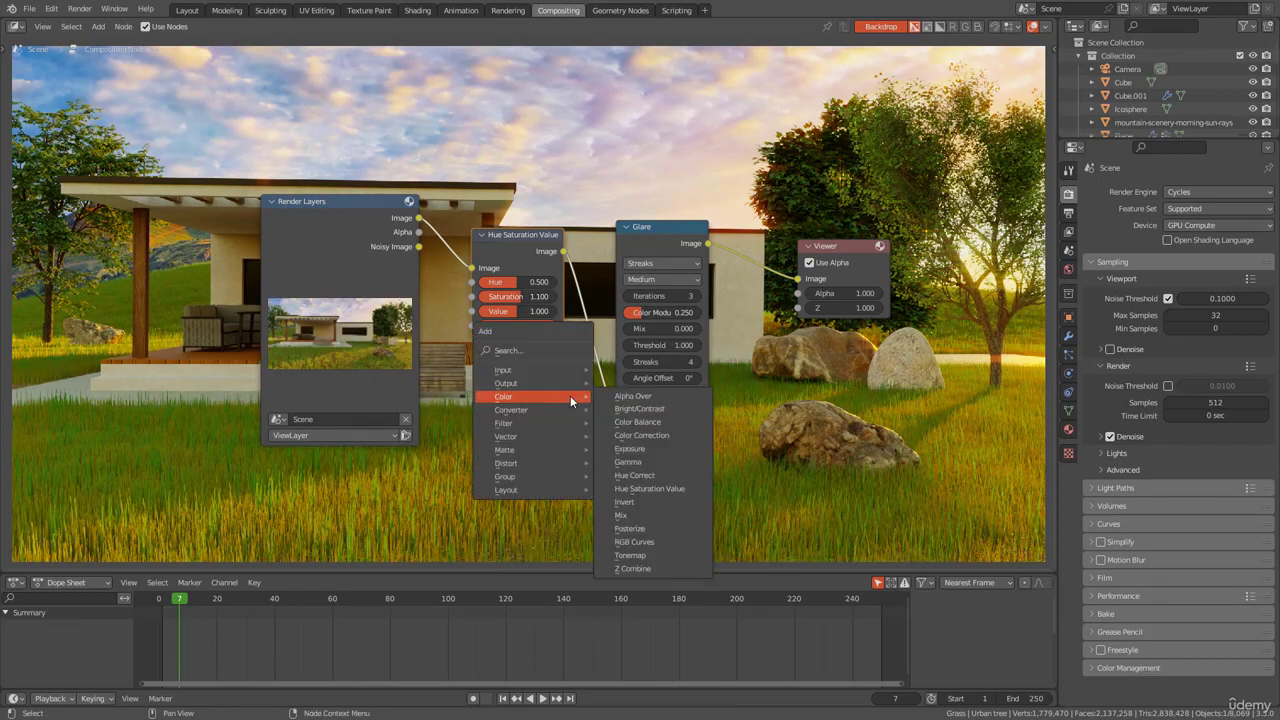
{"action": "left_click", "coordinate": [632, 408]}
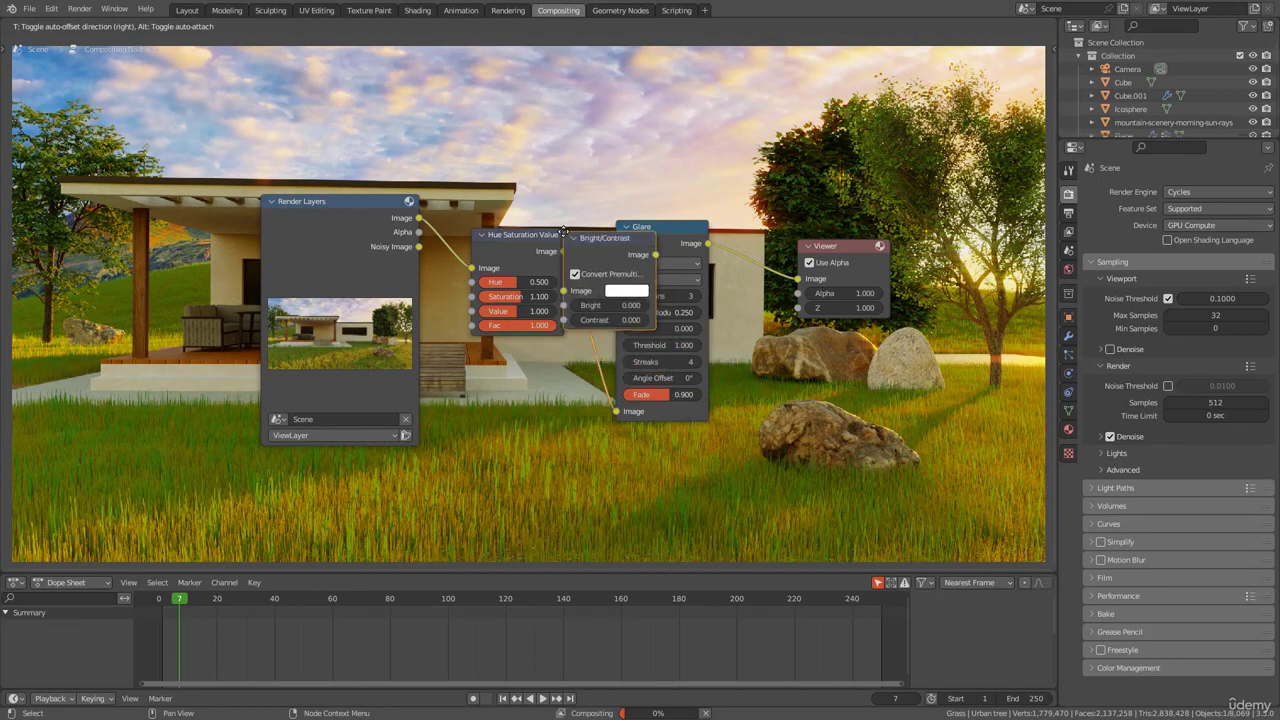
{"action": "left_click", "coordinate": [662, 285]}
{"action": "left_click_drag", "start_coordinate": [668, 305], "coordinate": [700, 305]}
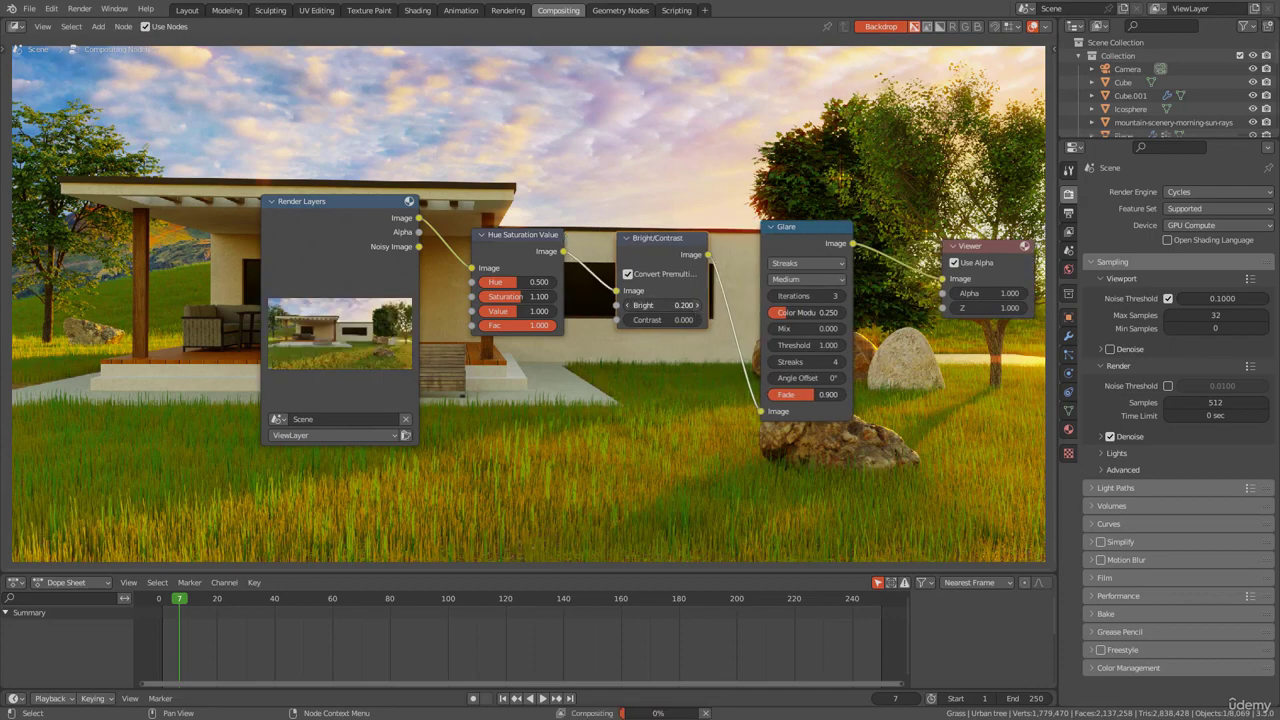
{"action": "left_click", "coordinate": [697, 320]}
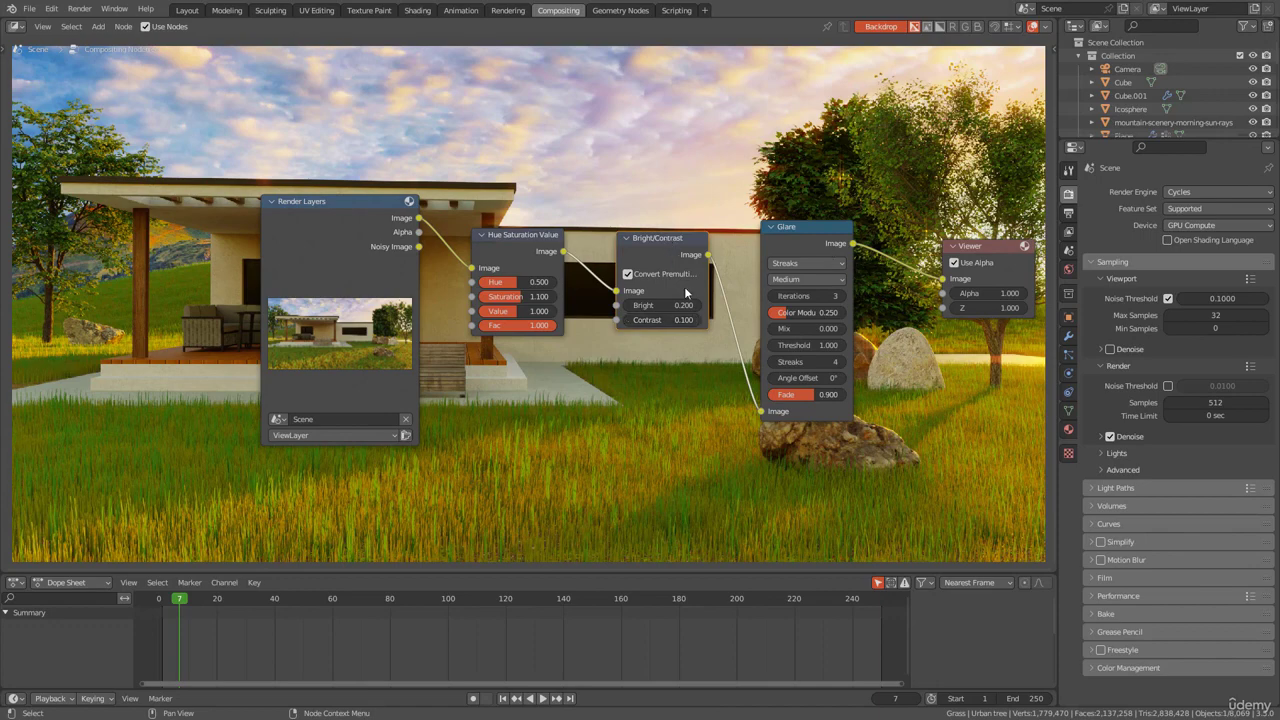
Mute the Bright/Contrast node so that it no longer affects the image.
{"action": "scroll", "coordinate": [688, 294], "scroll_direction": "up", "scroll_amount": 1}
{"action": "left_click_drag", "start_coordinate": [680, 305], "coordinate": [695, 305]}
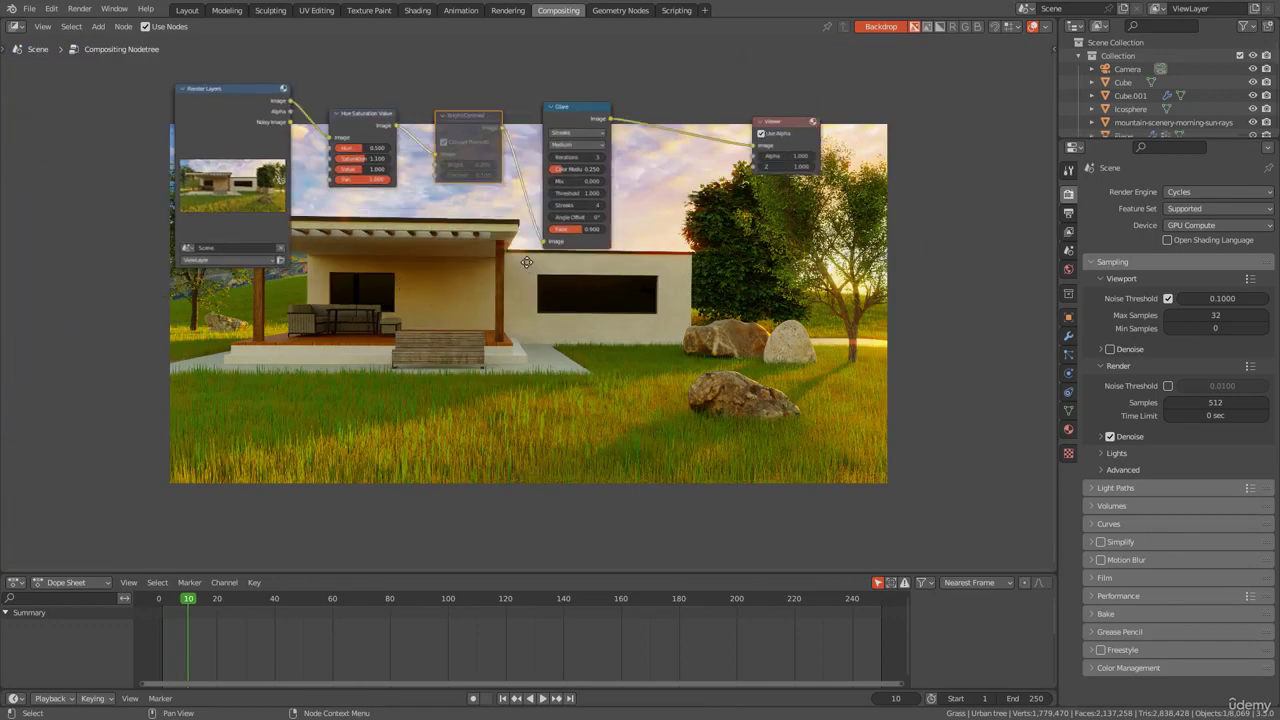
{"action": "middle_click_drag", "start_coordinate": [505, 258], "coordinate": [510, 432]}
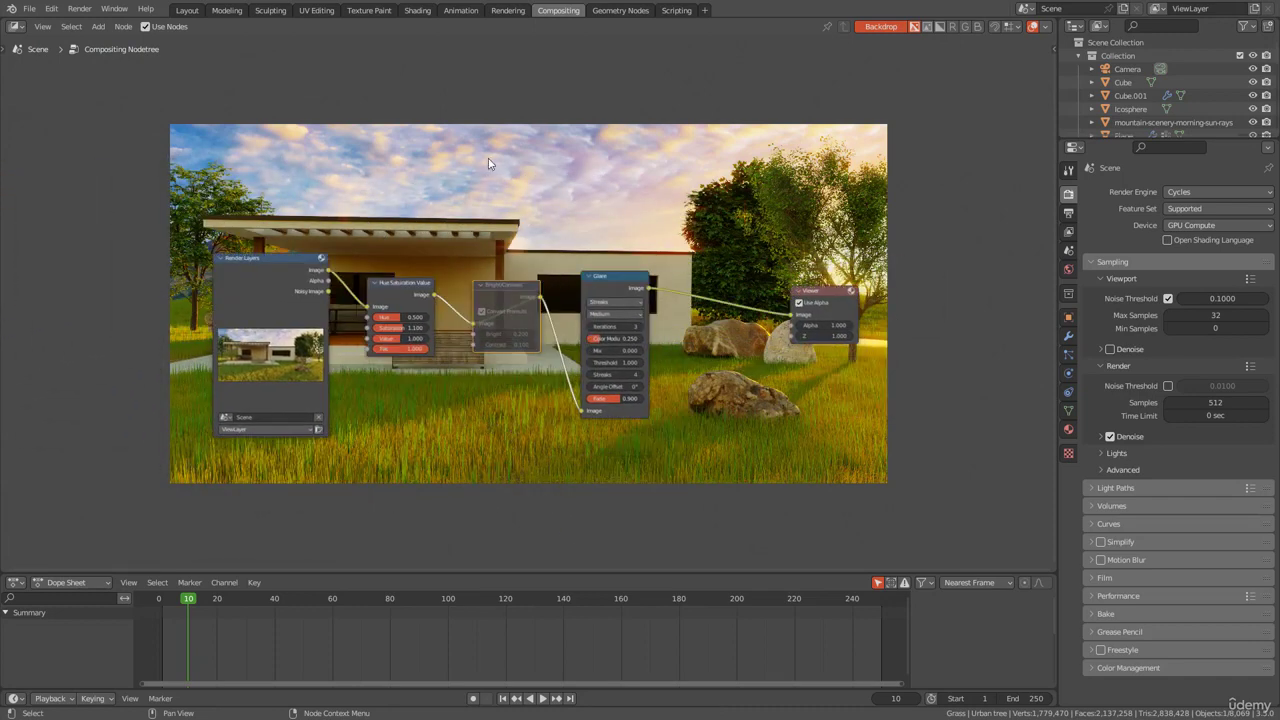
{"action": "middle_click_drag", "start_coordinate": [490, 165], "coordinate": [609, 336], "text": "ctrl"}
{"action": "scroll", "coordinate": [510, 348], "scroll_direction": "down", "scroll_amount": 2}
{"action": "key", "text": "shift+a"}
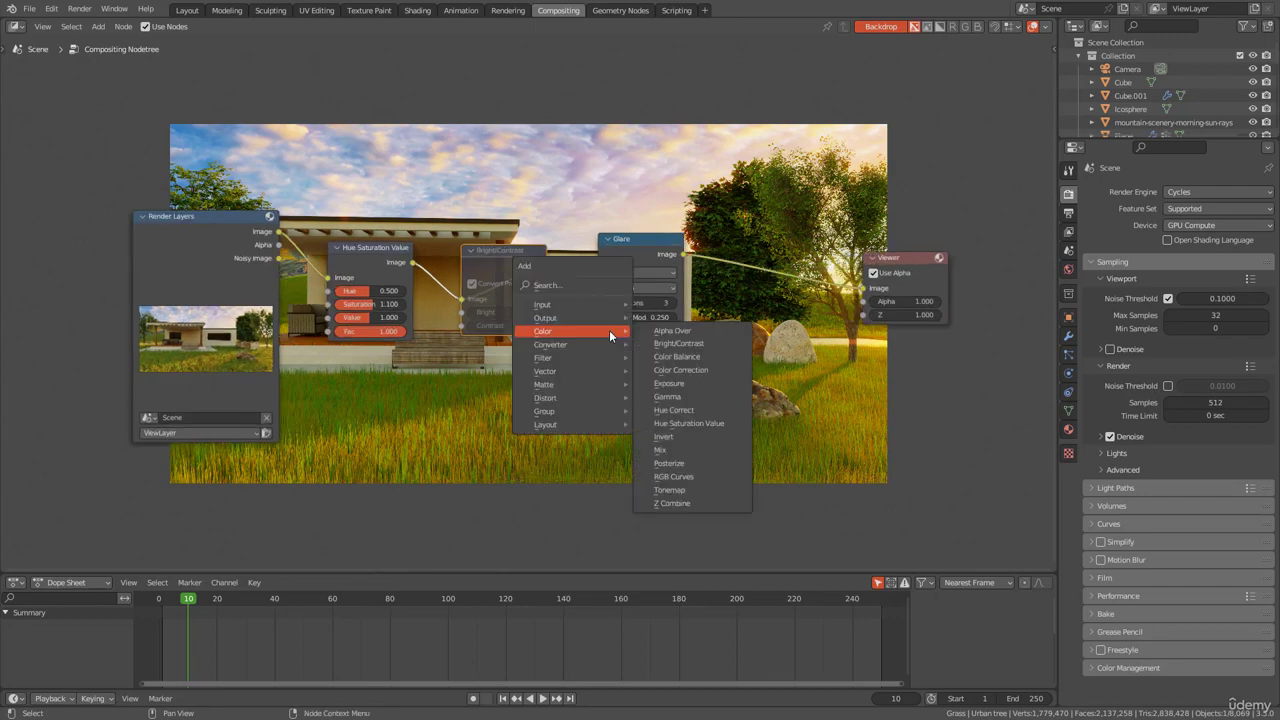
{"action": "mouse_move", "coordinate": [563, 342]}
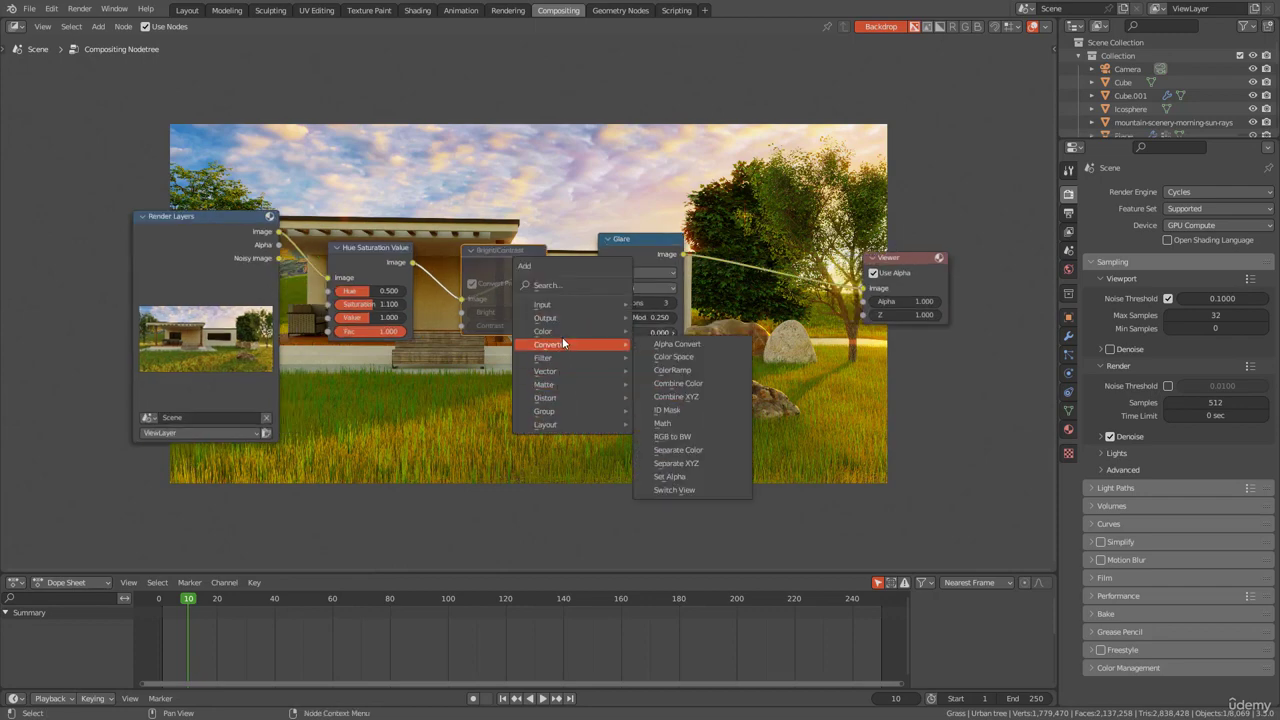
{"action": "mouse_move", "coordinate": [566, 318]}
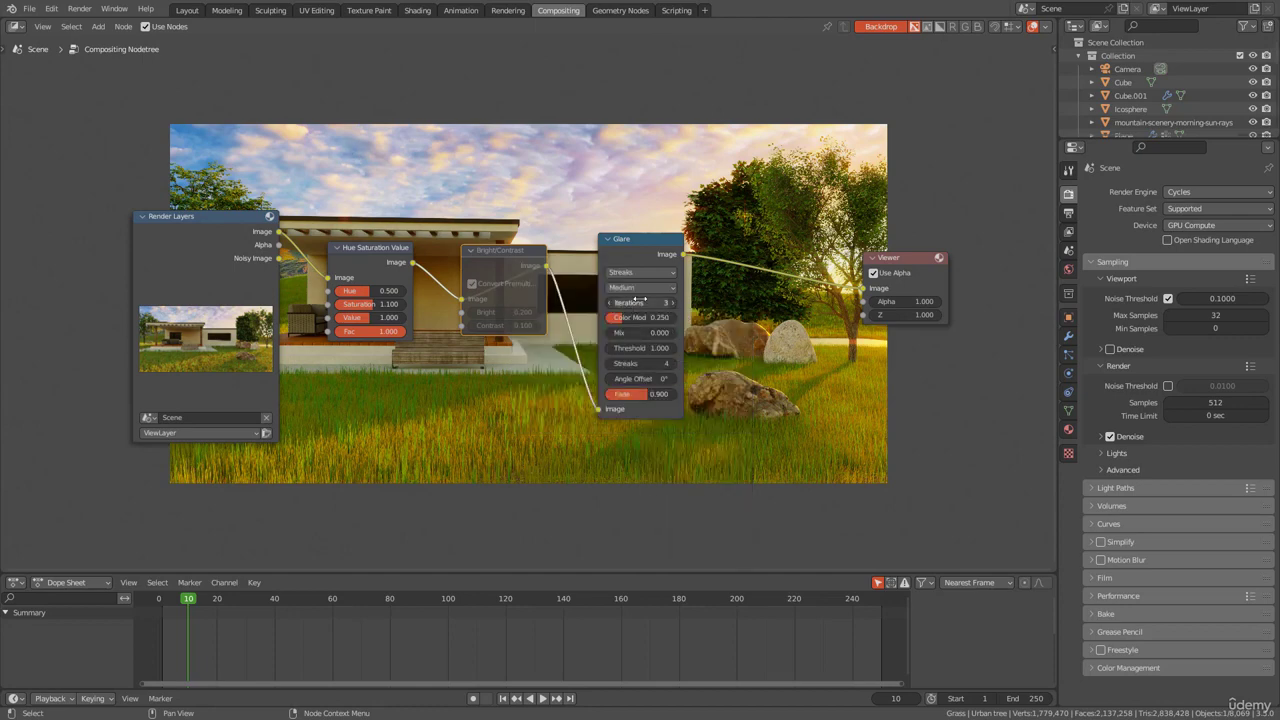
{"action": "scroll", "coordinate": [630, 297], "scroll_direction": "up", "scroll_amount": 2}
{"action": "scroll", "coordinate": [597, 287], "scroll_direction": "down", "scroll_amount": 1}
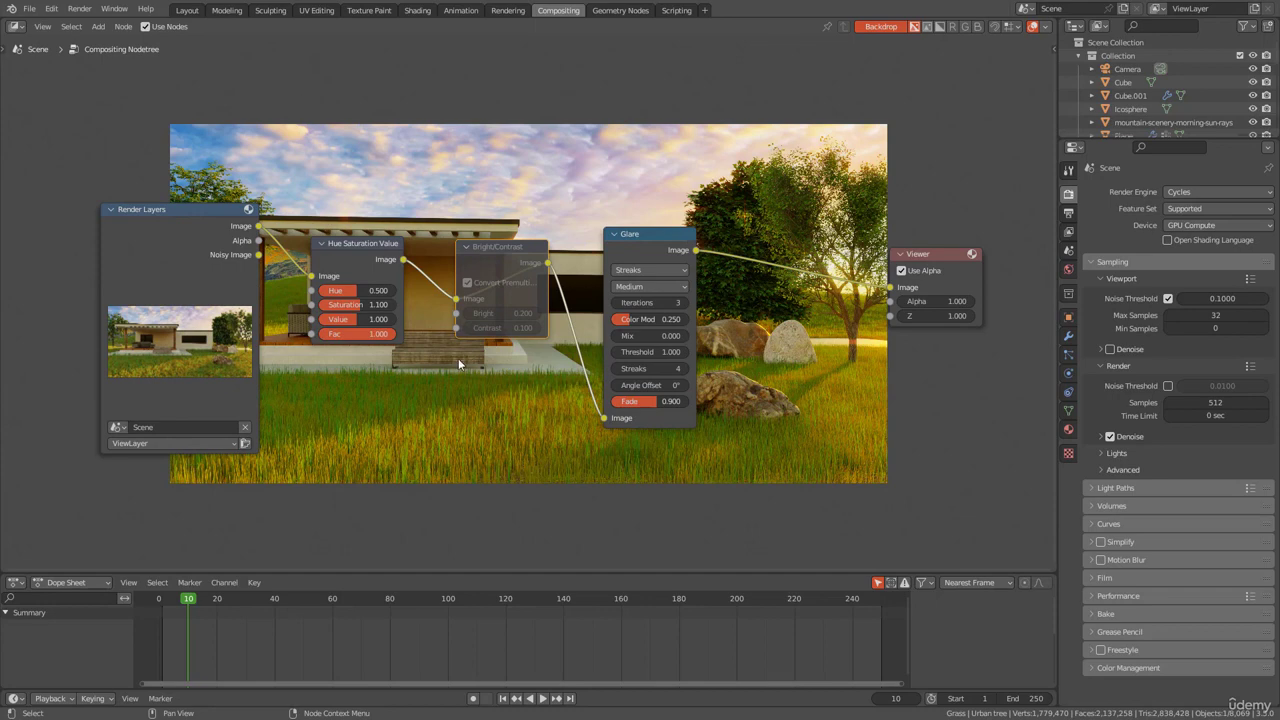
{"action": "scroll", "coordinate": [458, 363], "scroll_direction": "down", "scroll_amount": 1}
{"action": "scroll", "coordinate": [458, 363], "scroll_direction": "up", "scroll_amount": 2}
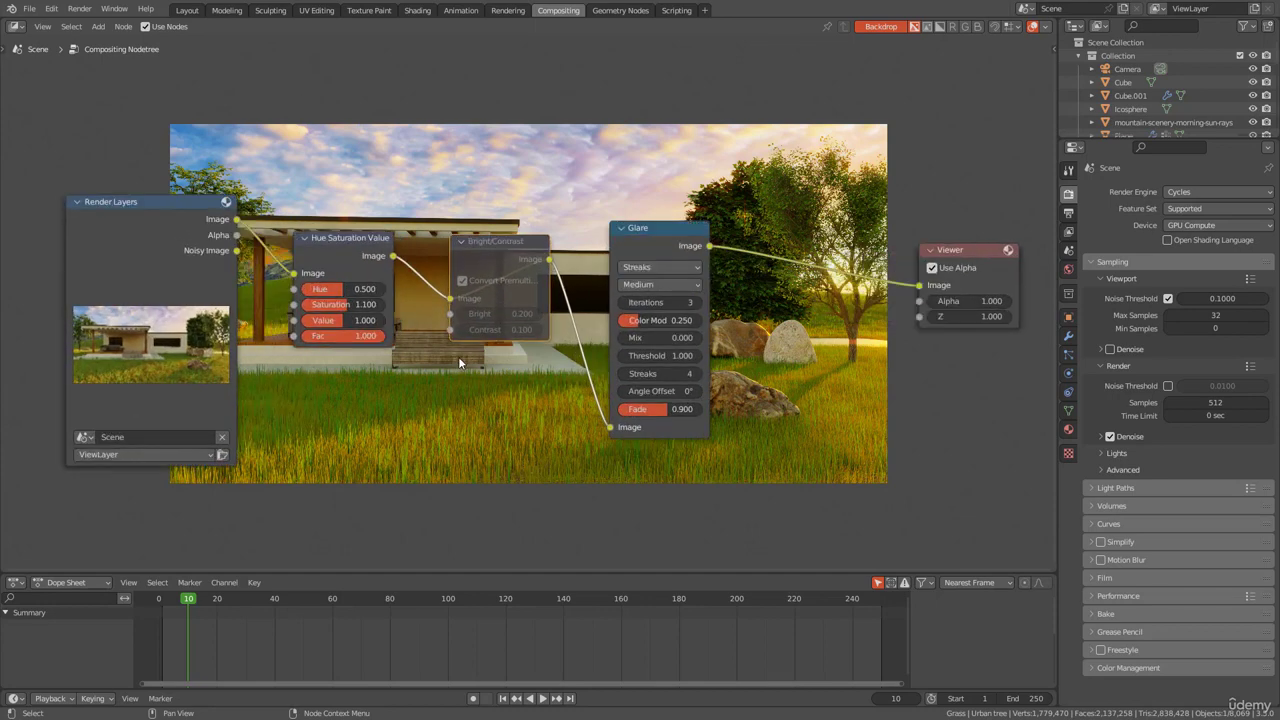
{"action": "middle_click_drag", "start_coordinate": [458, 360], "coordinate": [460, 501]}
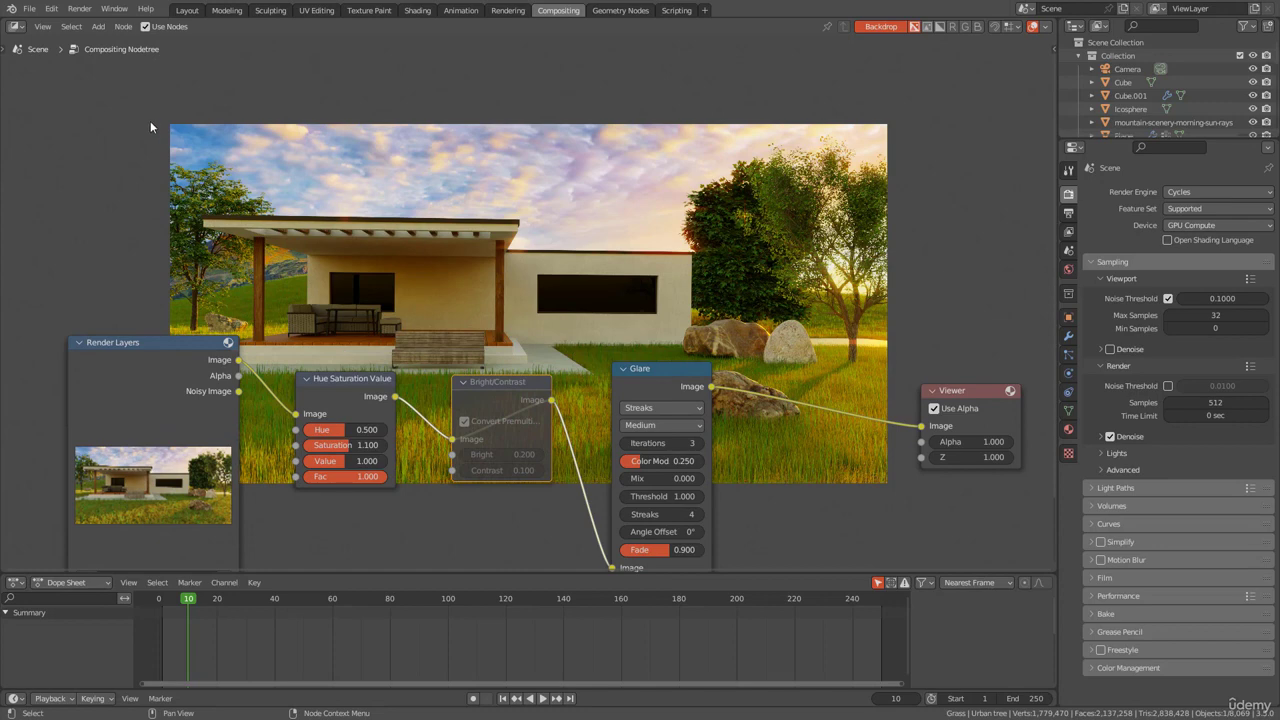
Switch to the Rendering workspace and show the Viewer Node image in place of Render Result.
{"action": "left_click", "coordinate": [506, 10]}
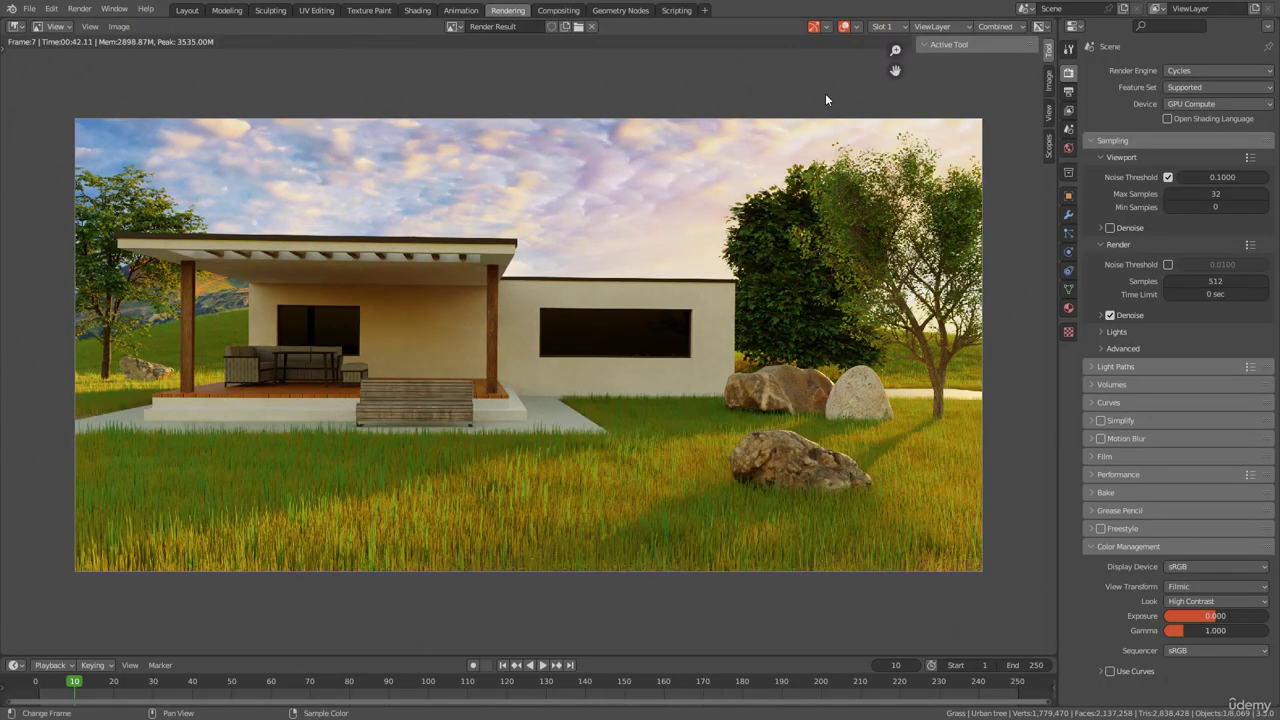
{"action": "left_click", "coordinate": [453, 27]}
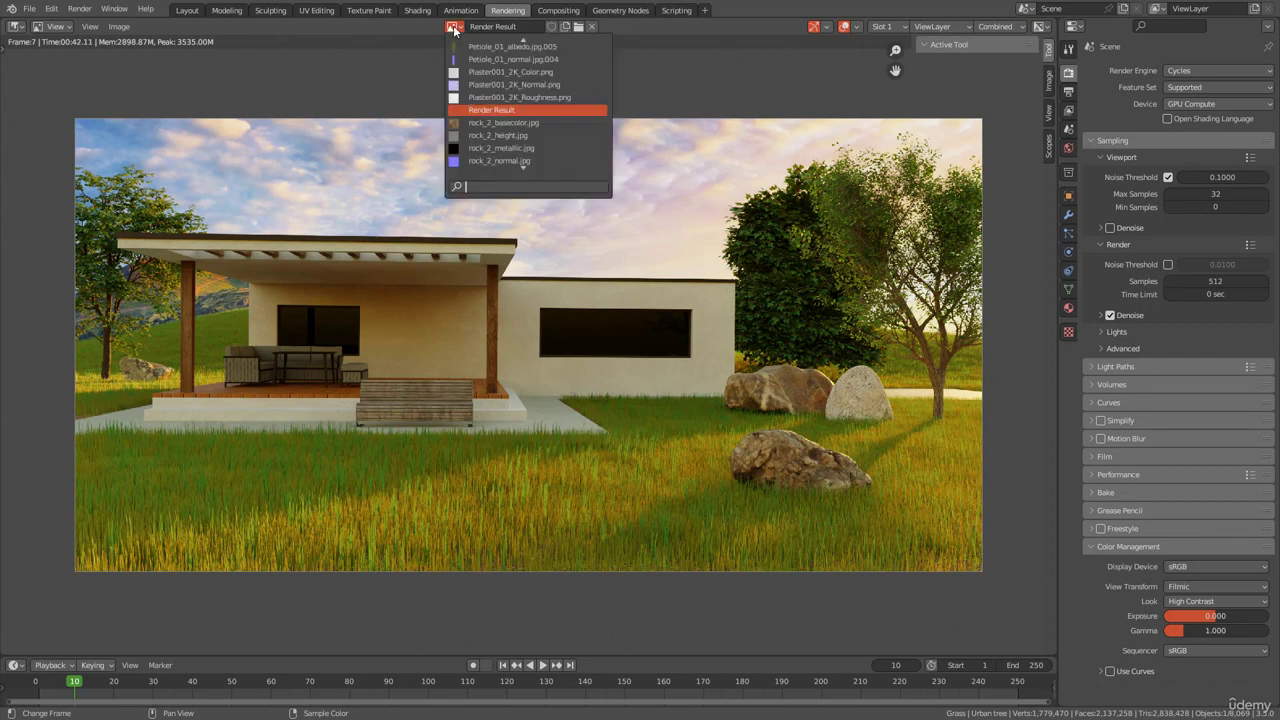
{"action": "type", "text": "vi"}
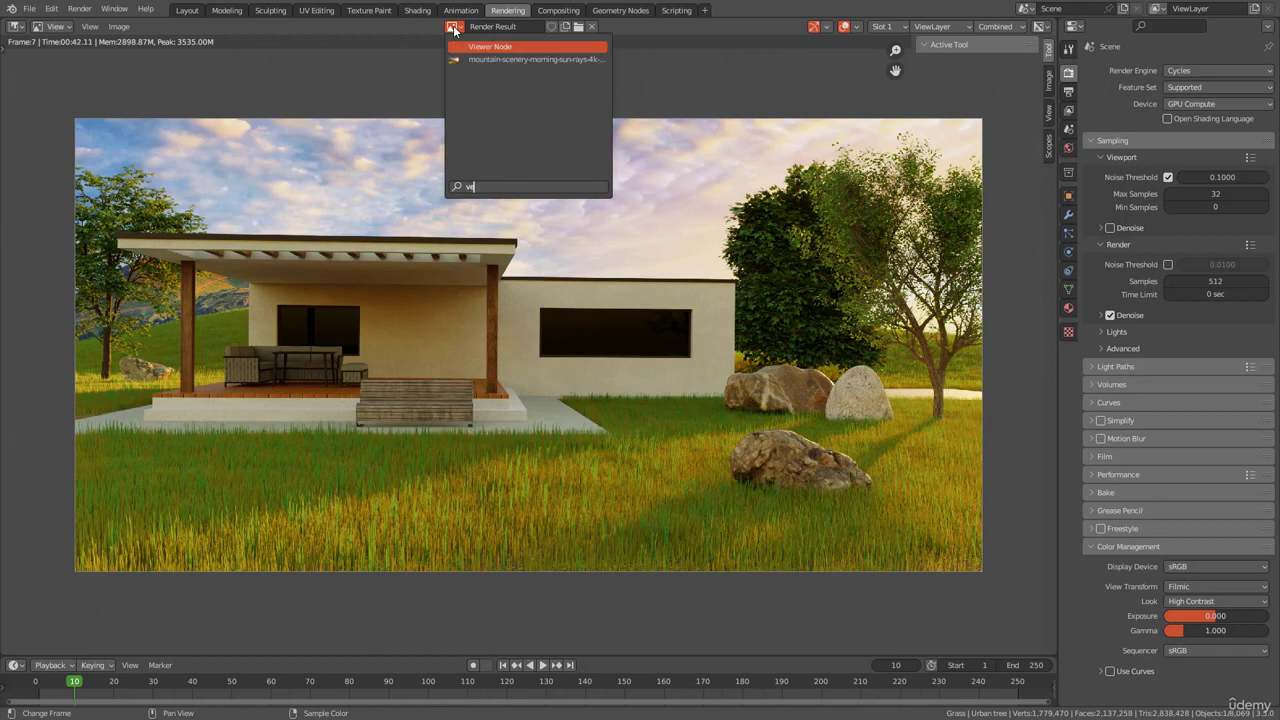
{"action": "key", "text": "Return"}
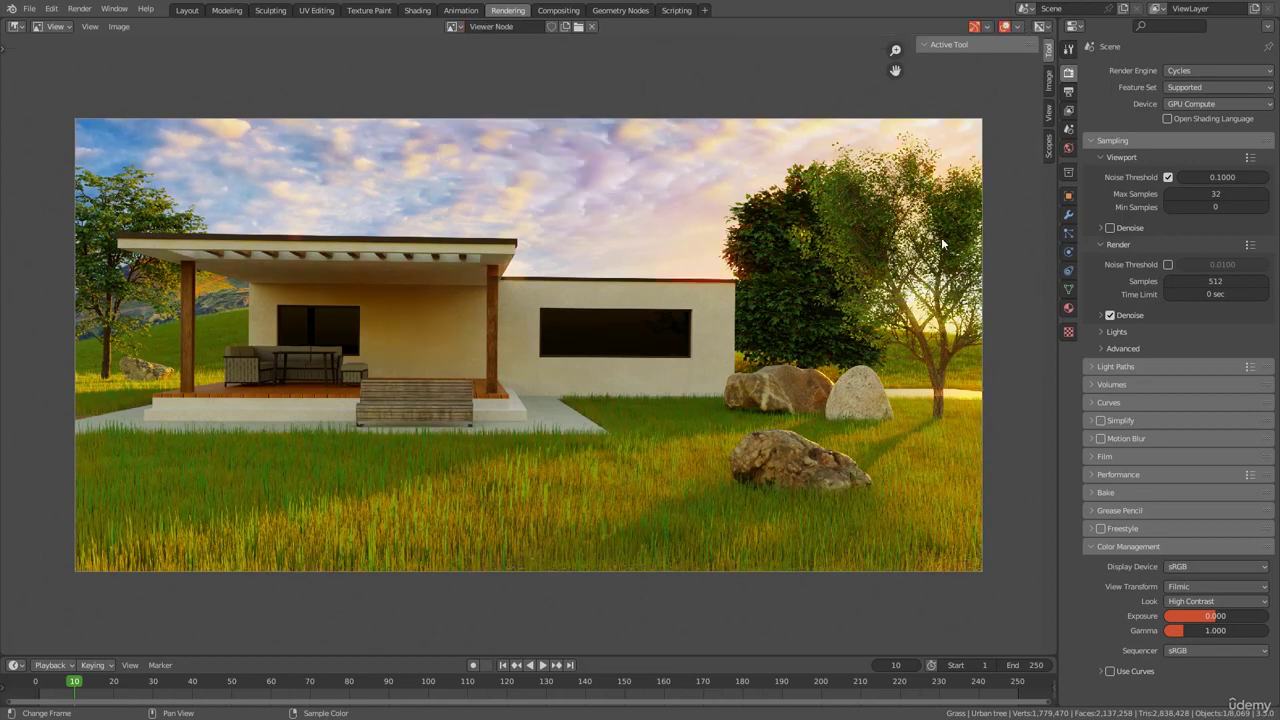
Start saving the displayed Viewer Node image as a new file.
{"action": "left_click", "coordinate": [117, 28]}
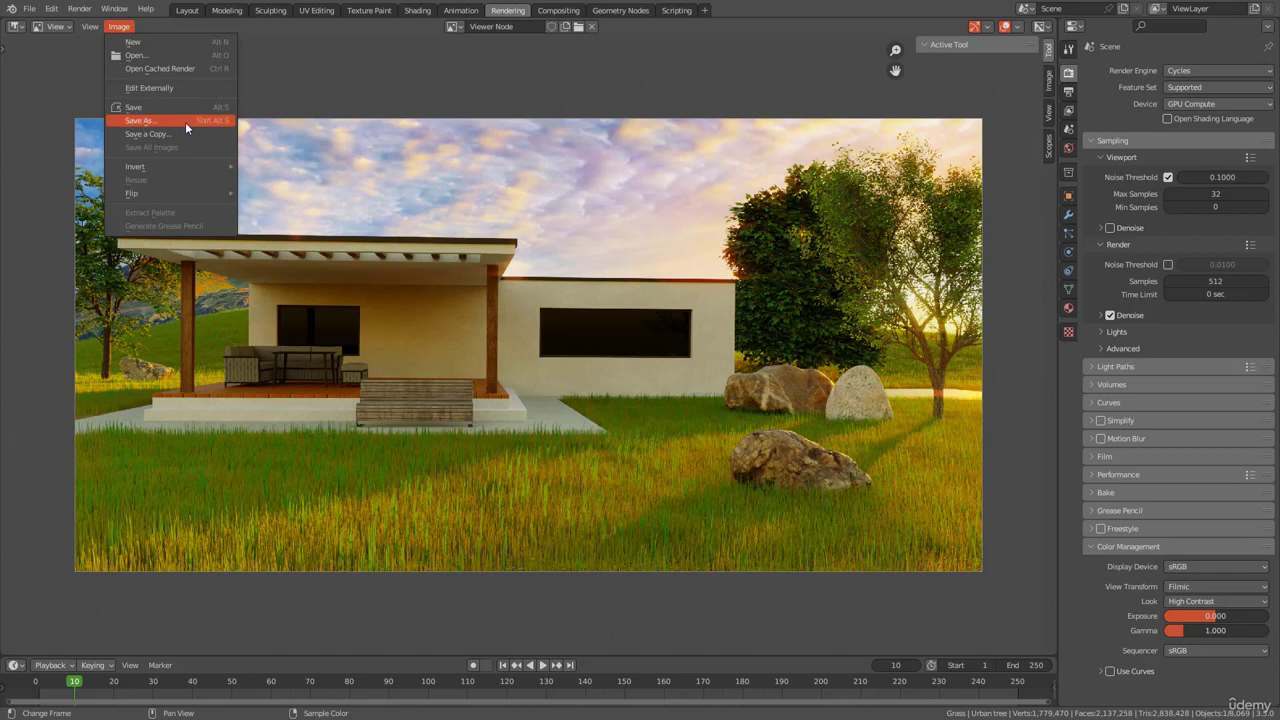